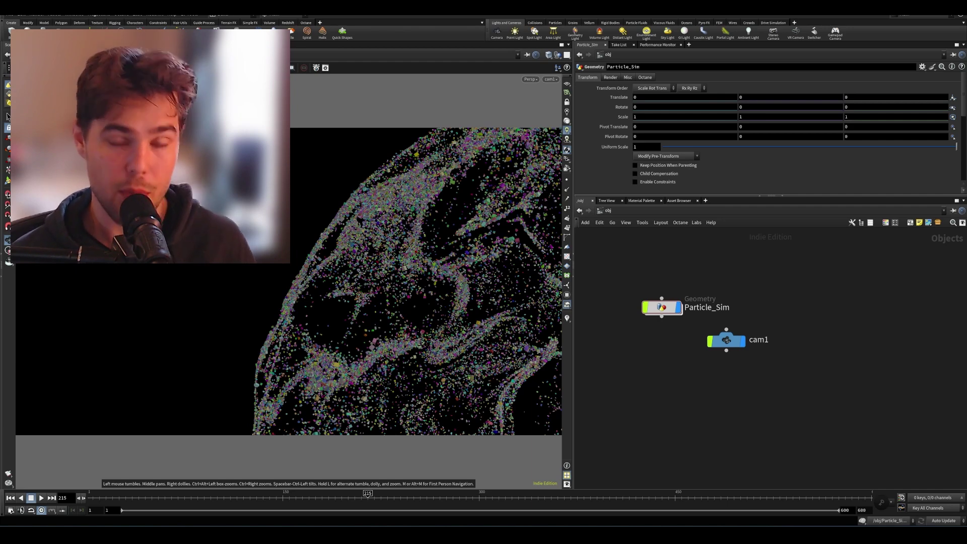
Move the Particle_Sim node to the other side of cam1 in the object network and save the scene
middle_click_drag(709, 310, 711, 281)
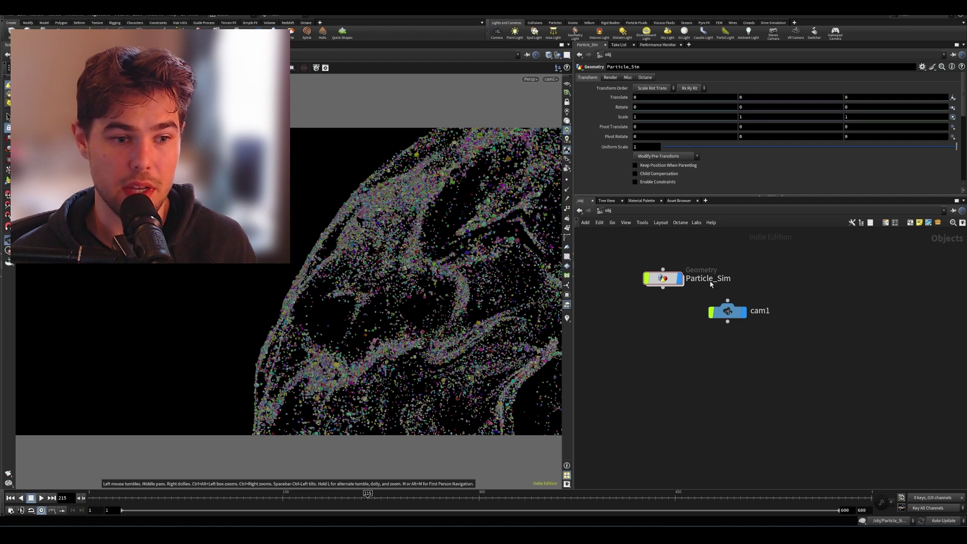
left_click_drag(711, 284, 832, 285)
key("ctrl+s")
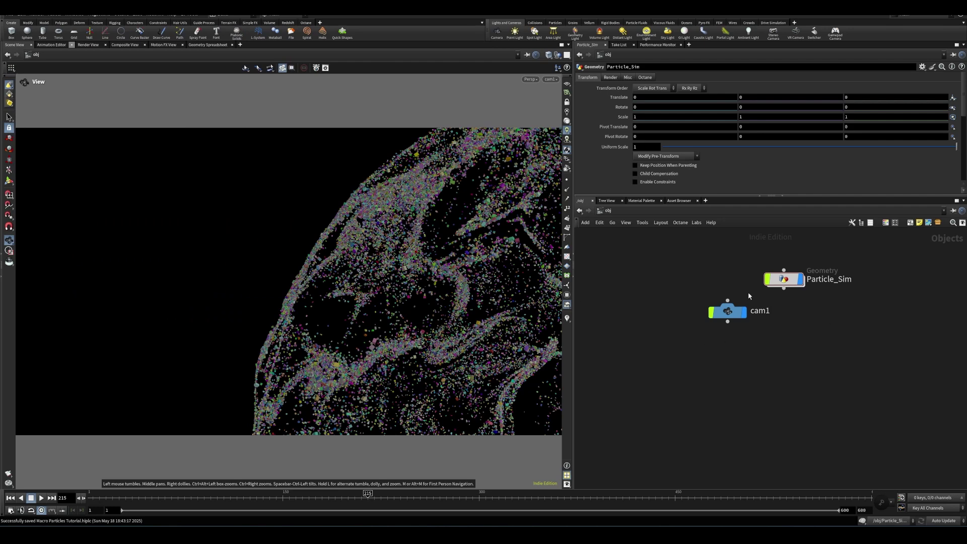
Scrub the timeline to frame 280 and switch back from the reference render video to Houdini's object network
left_click_drag(270, 500, 455, 500)
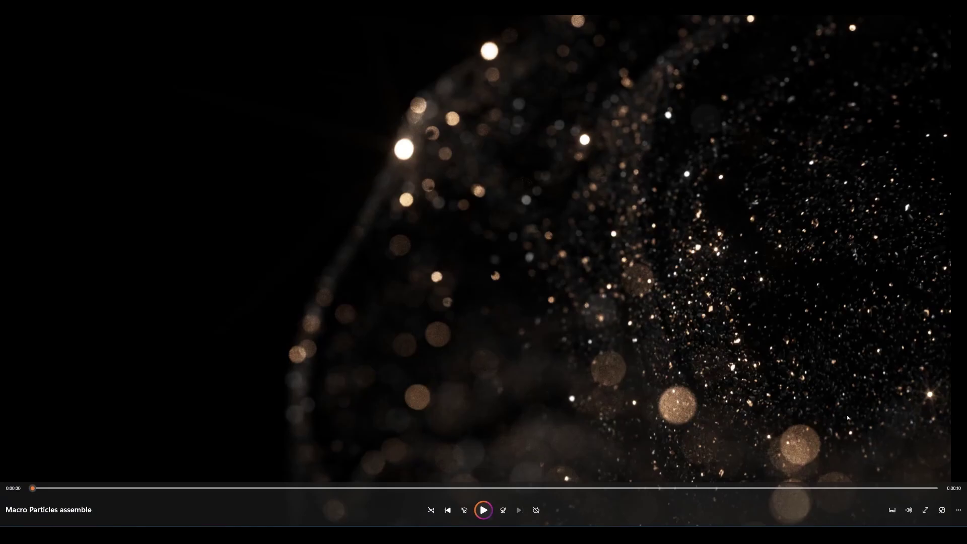
key("alt+Tab")
middle_click_drag(825, 311, 786, 319)
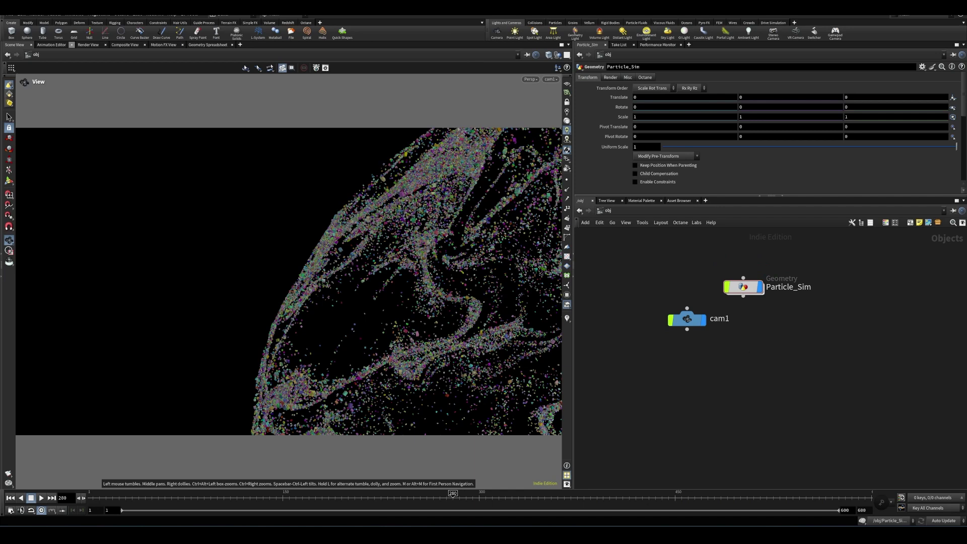
middle_click_drag(815, 361, 772, 375)
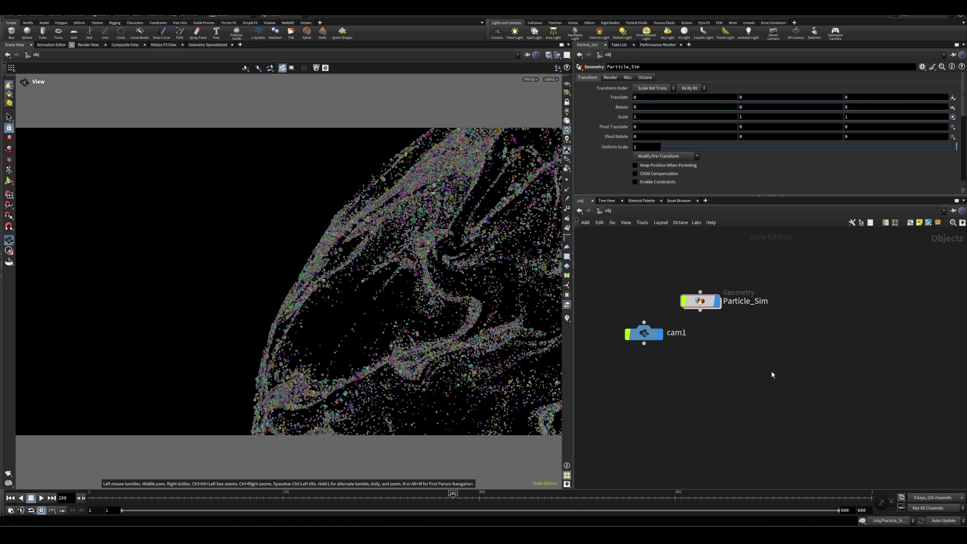
Switch the desktop layout to Quad and widen the scene view against the network panes
left_click(217, 14)
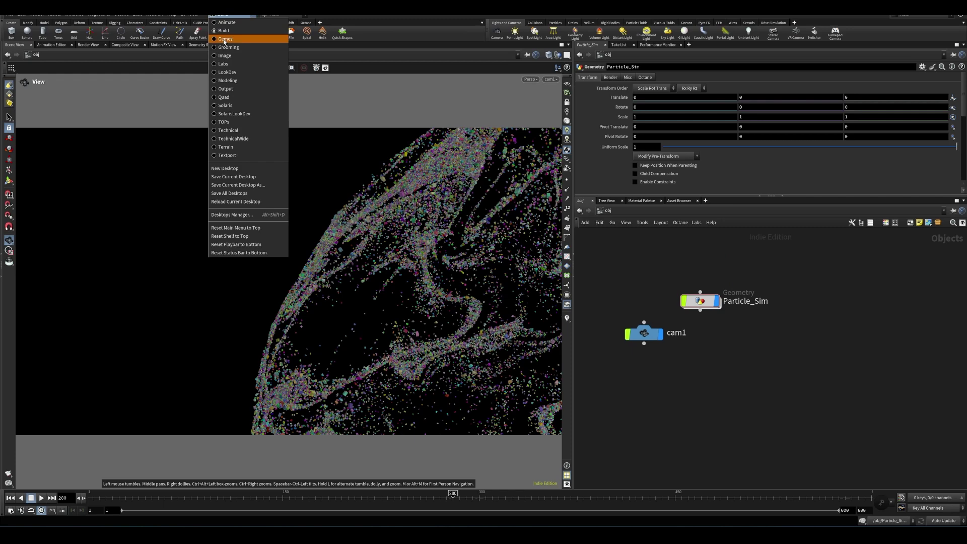
left_click(225, 98)
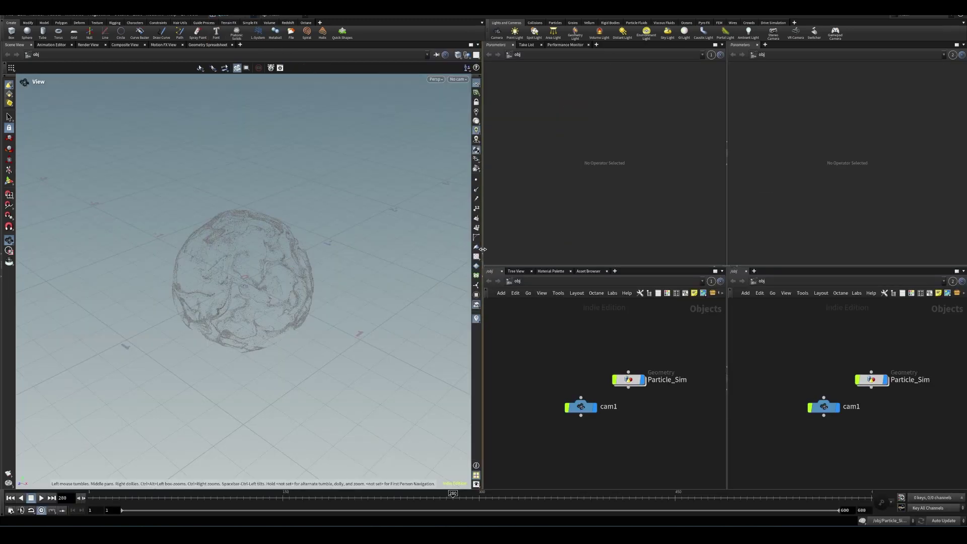
left_click_drag(482, 256, 544, 256)
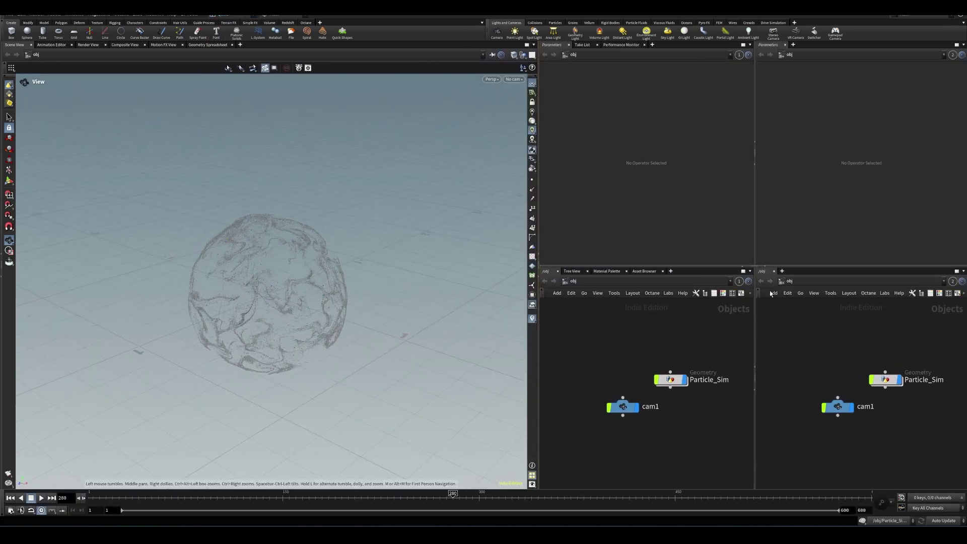
Set the viewport's background color scheme to Dark
right_click_drag(244, 325, 316, 263)
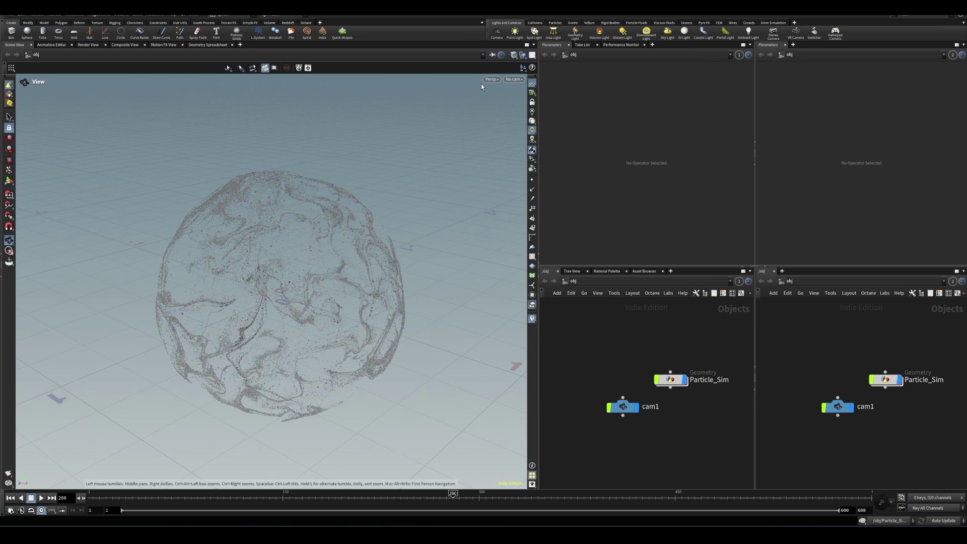
key("d")
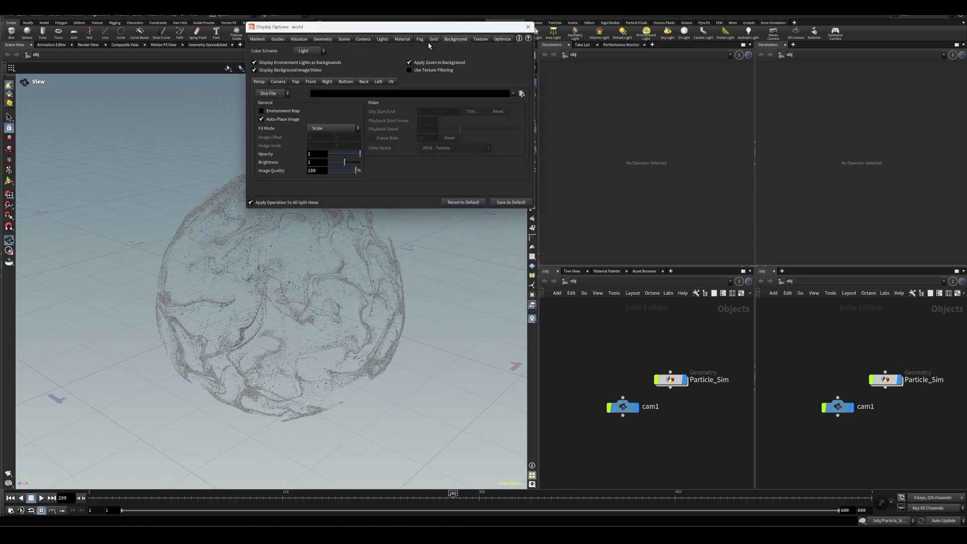
left_click(309, 50)
left_click(304, 68)
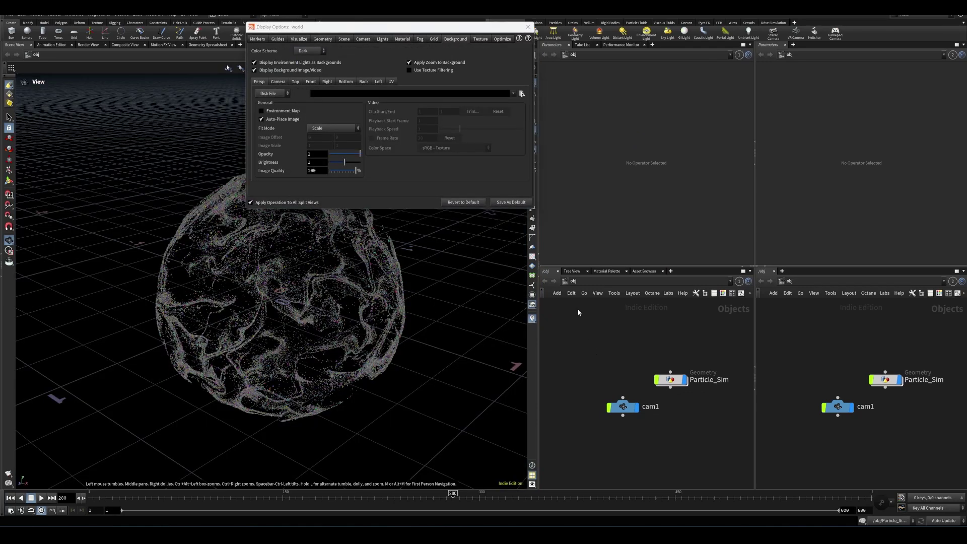
left_click(528, 27)
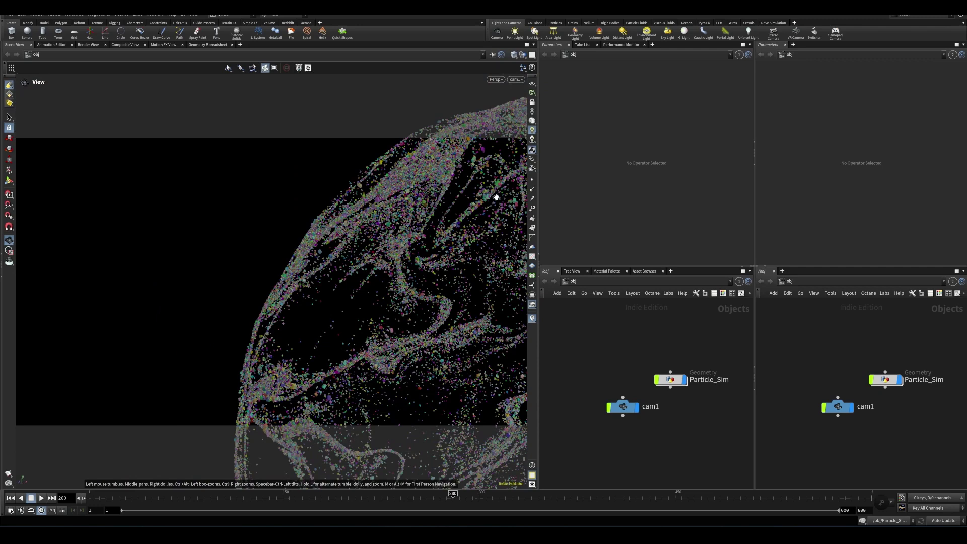
Set the camera view mask opacity to 1 in the viewport's display options
key("d")
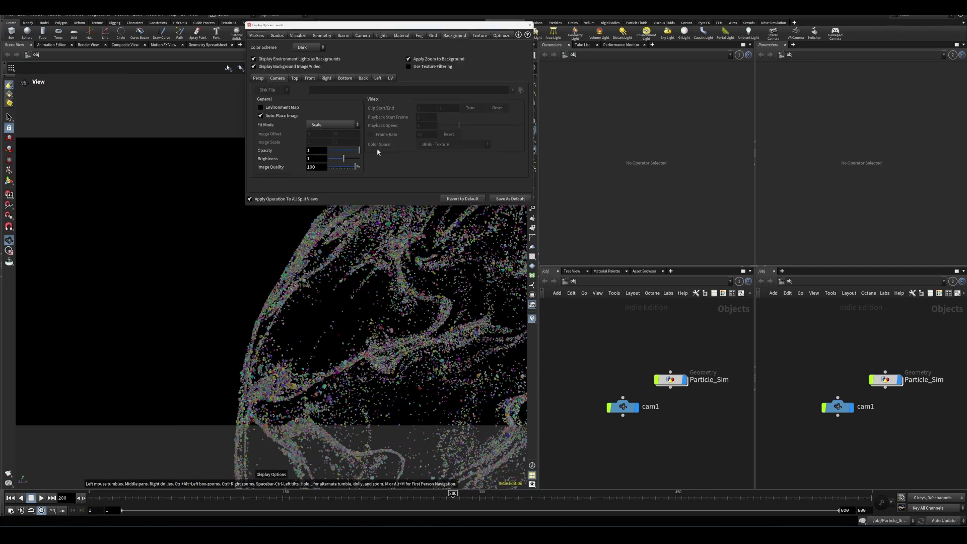
left_click(363, 36)
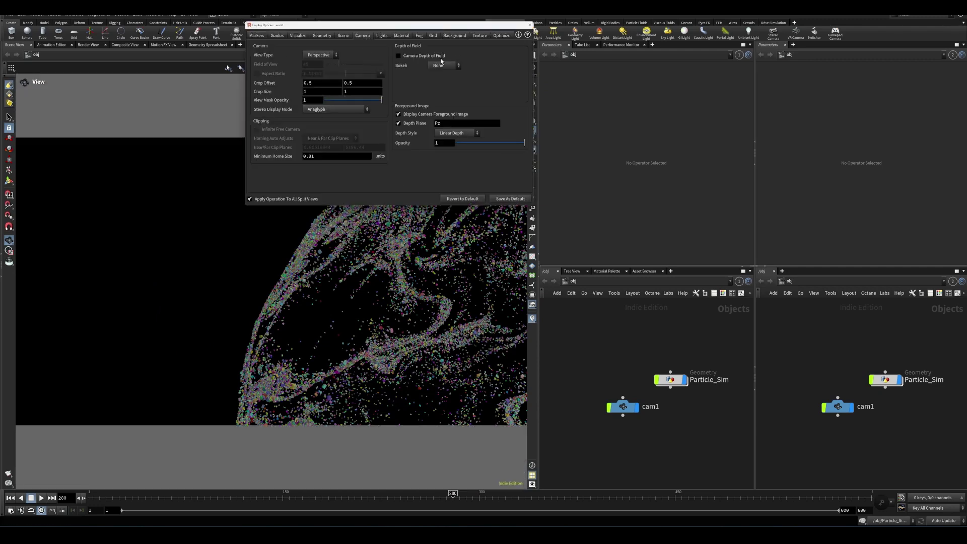
left_click(530, 24)
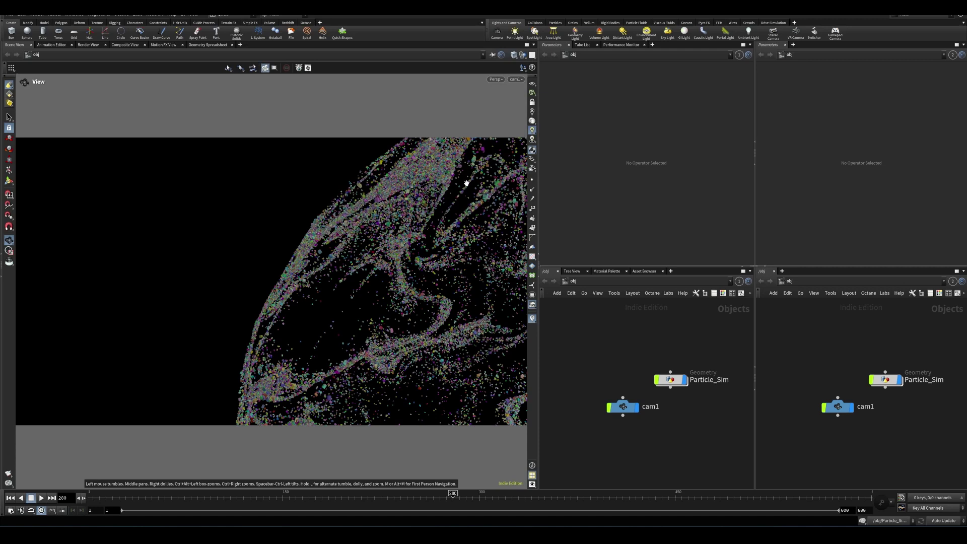
Set the second network editor to the out context and add an Octane ROP node there
middle_click_drag(707, 338, 688, 332)
left_click(792, 283)
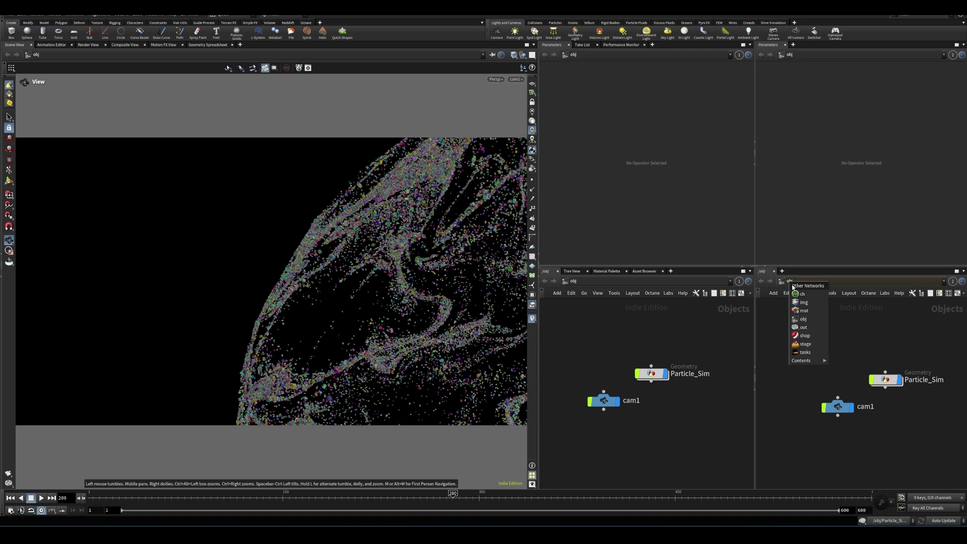
left_click(814, 326)
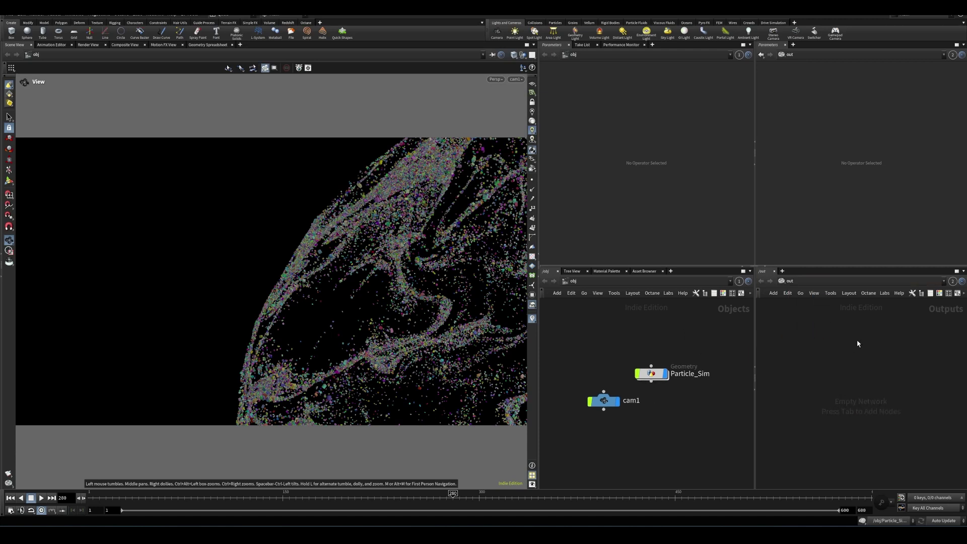
key("Tab")
type("oc")
key("Return")
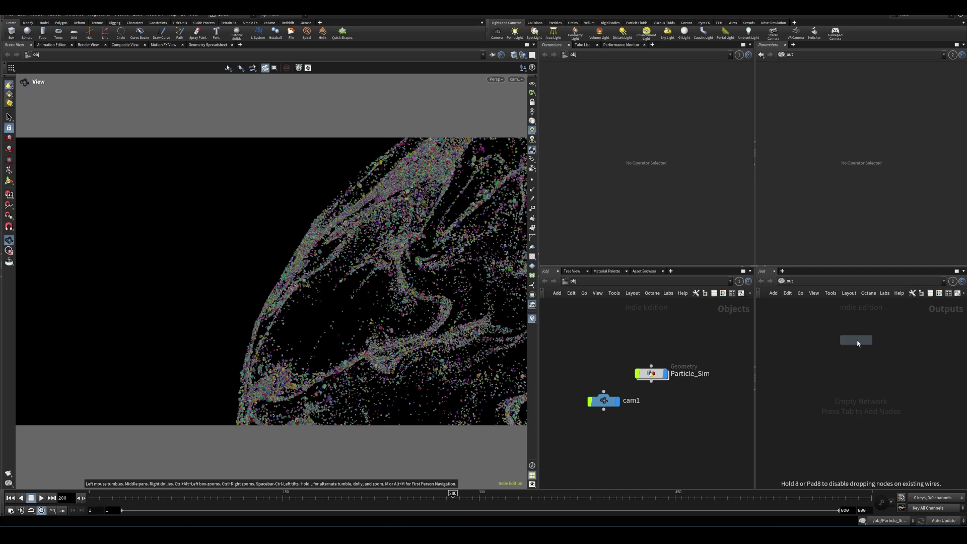
left_click(857, 341)
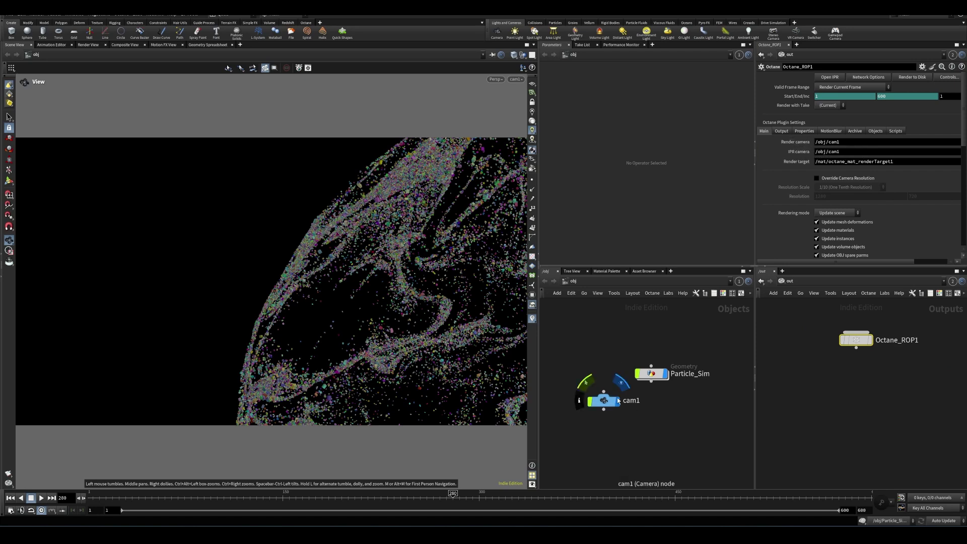
Align the cam1 node directly below Particle_Sim in the object network
left_click_drag(604, 404, 651, 410)
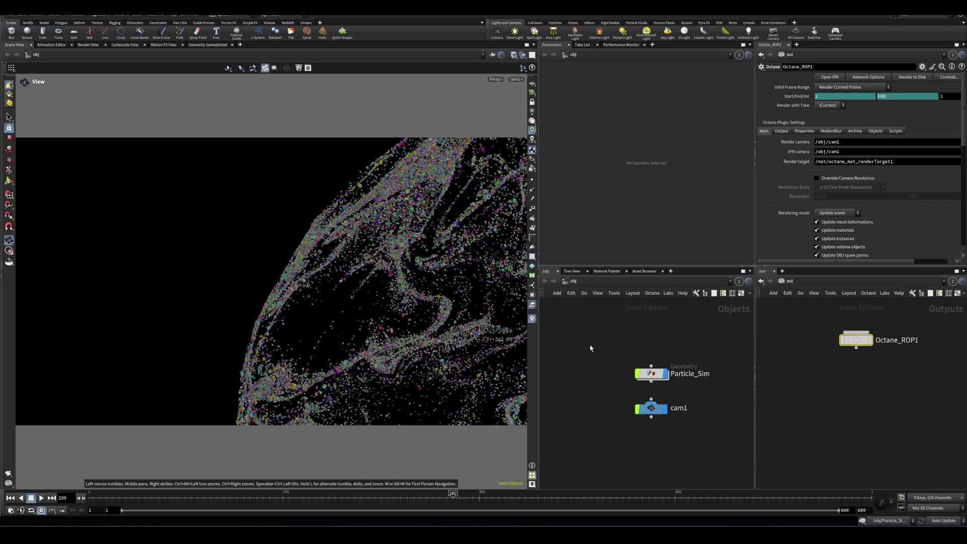
key("Tab")
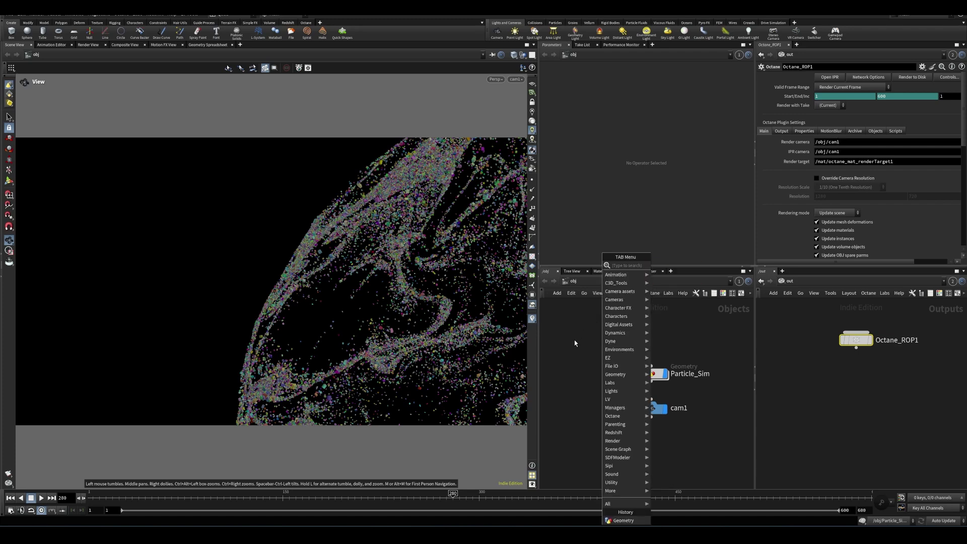
left_click(574, 341)
Set the first network editor to the mat context and add an Octane RenderTarget node there
left_click(571, 281)
left_click(575, 309)
key("Tab")
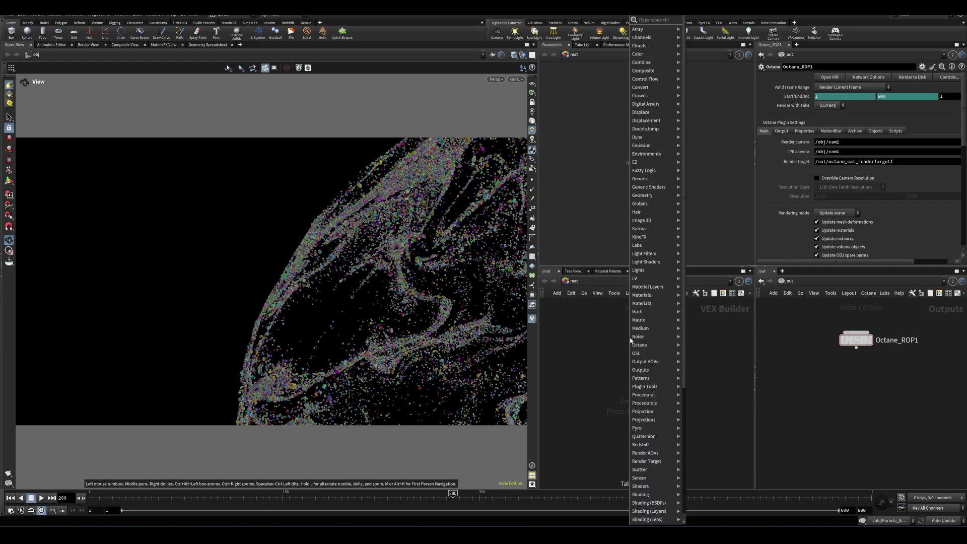
key("Escape")
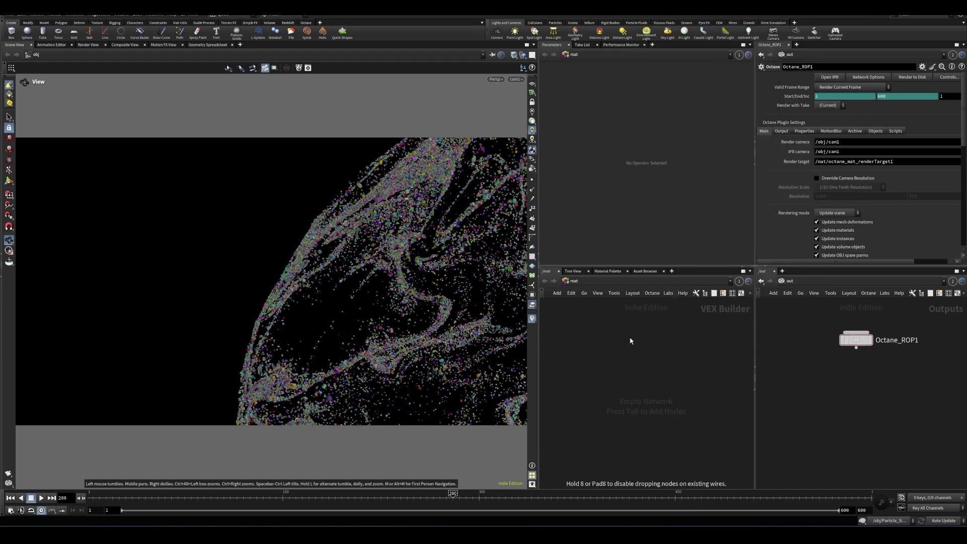
left_click(630, 341)
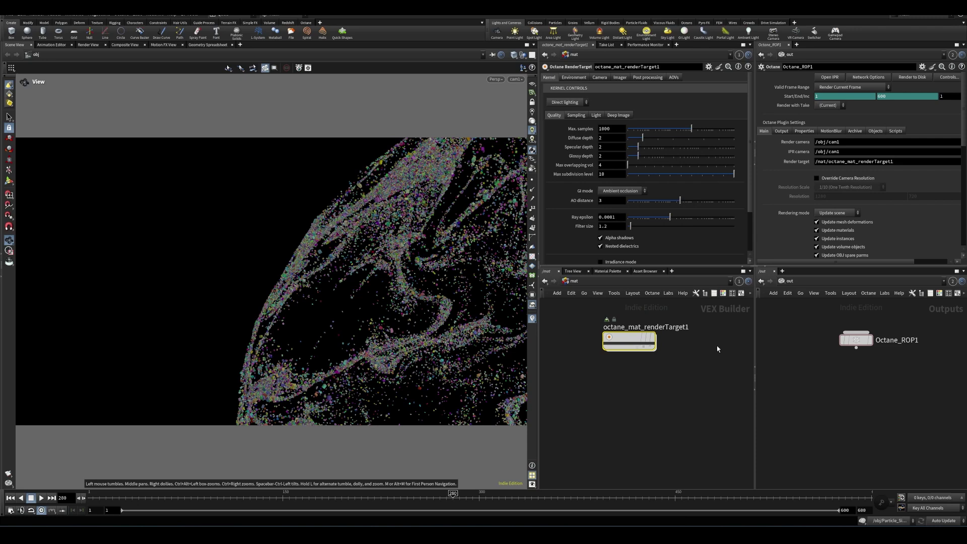
Check the Octane ROP's render target path against the new render target node in the mat network
mouse_move(627, 339)
left_click(842, 164)
left_click(910, 162)
left_click_drag(627, 340, 631, 356)
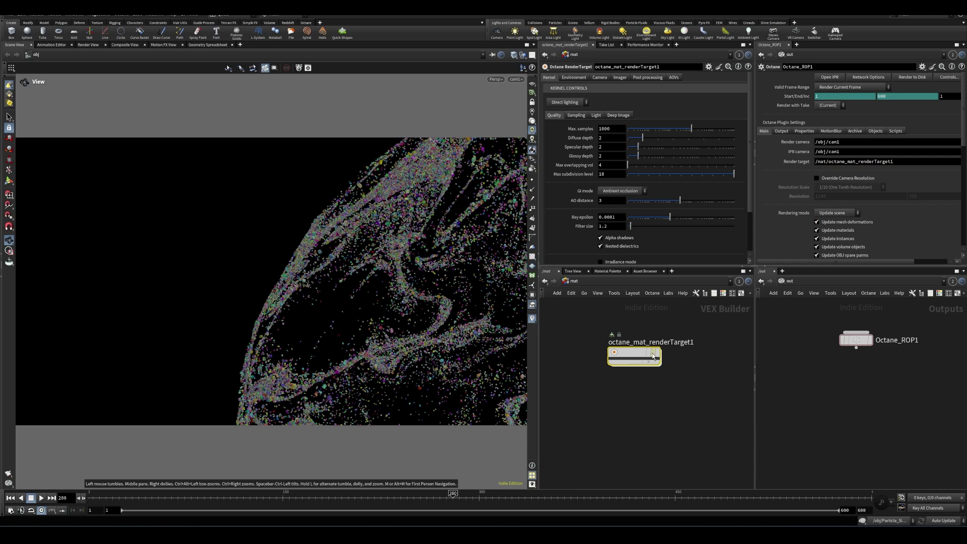
mouse_move(635, 352)
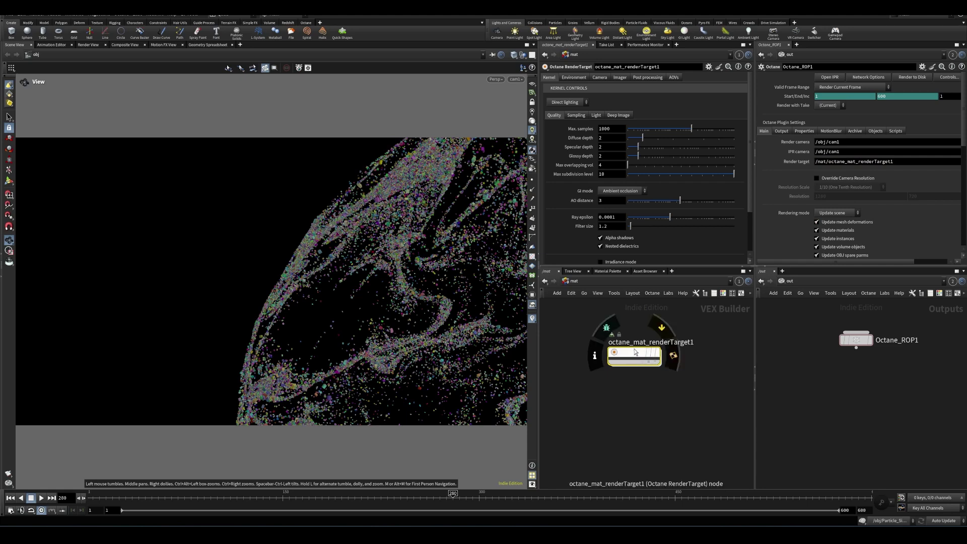
mouse_move(635, 352)
left_mouse_down()
mouse_move(695, 375)
mouse_move(643, 357)
left_mouse_up()
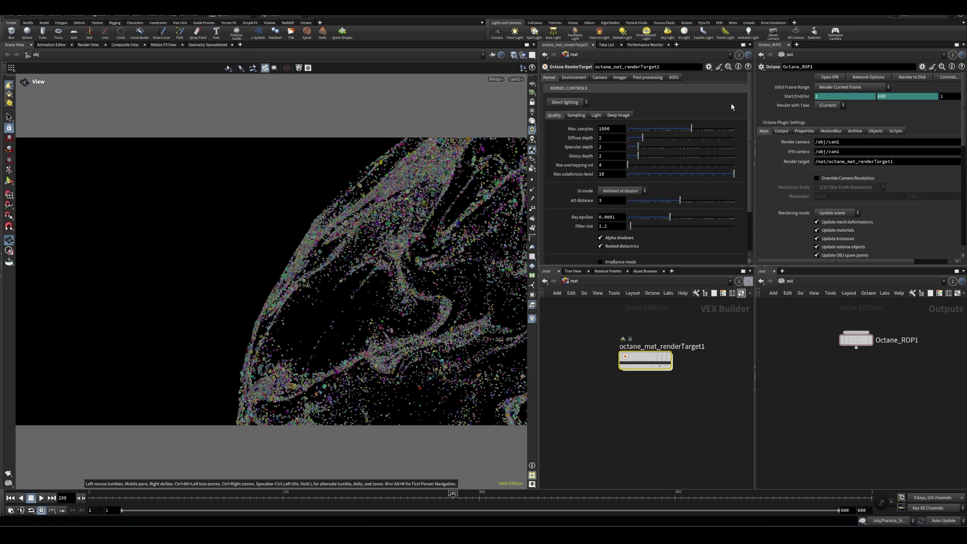
Set the render target's kernel to Path tracing with 2500 max. samples
left_click(564, 103)
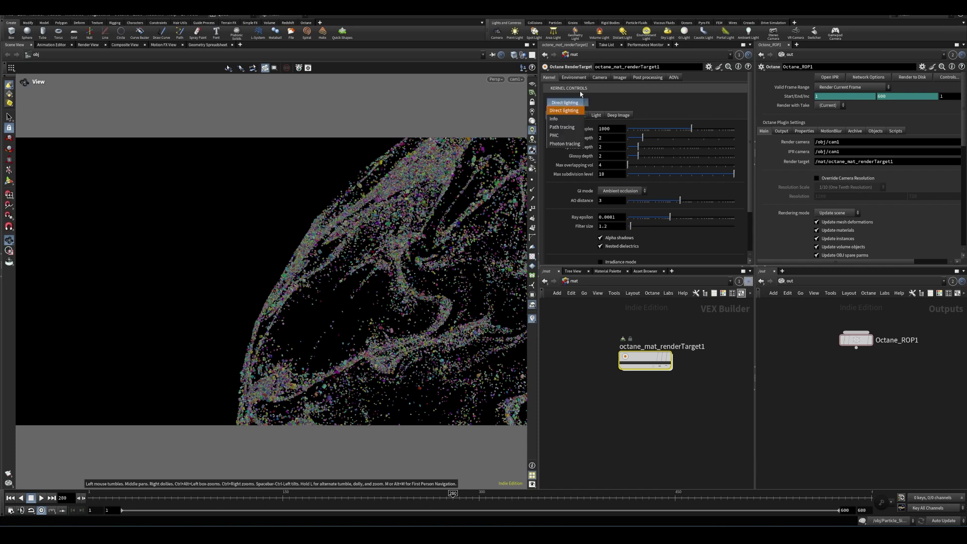
left_click(566, 128)
left_click_drag(605, 129, 598, 129)
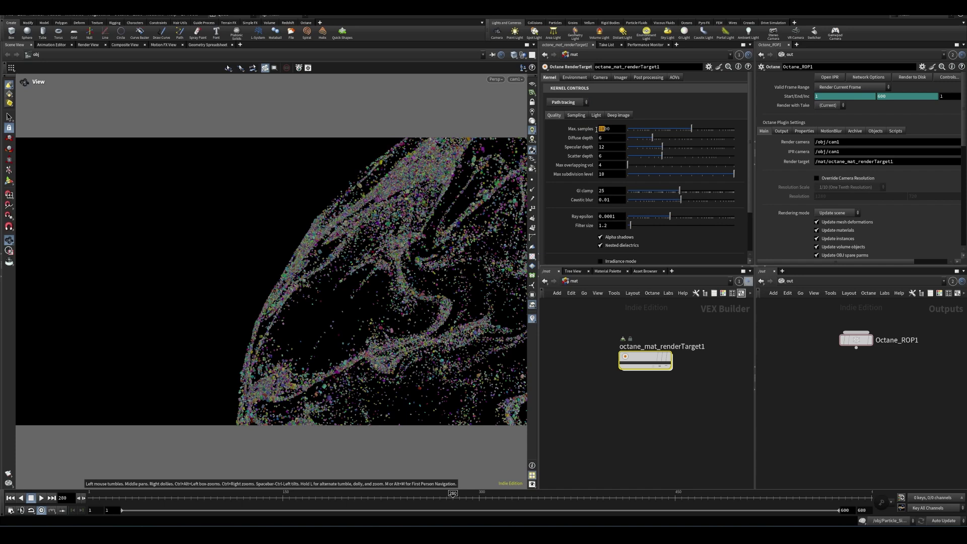
type("25")
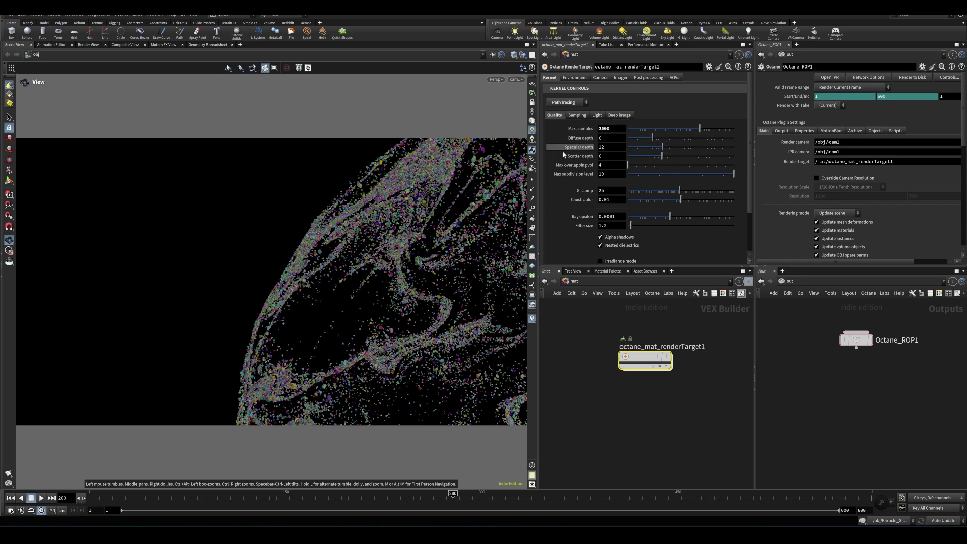
Review the kernel's quality settings and enable adaptive sampling for the render target
scroll(639, 167, "down", 2)
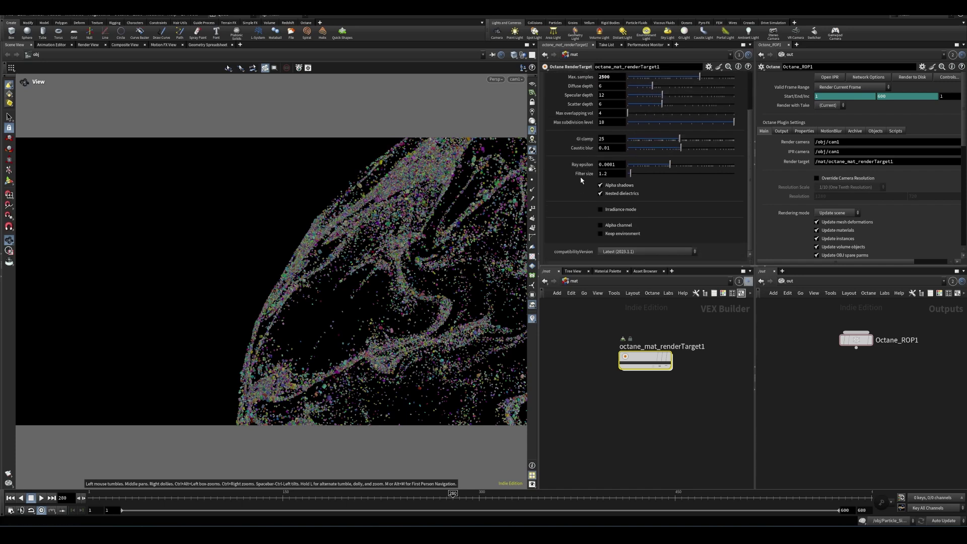
scroll(590, 195, "up", 2)
left_click(582, 117)
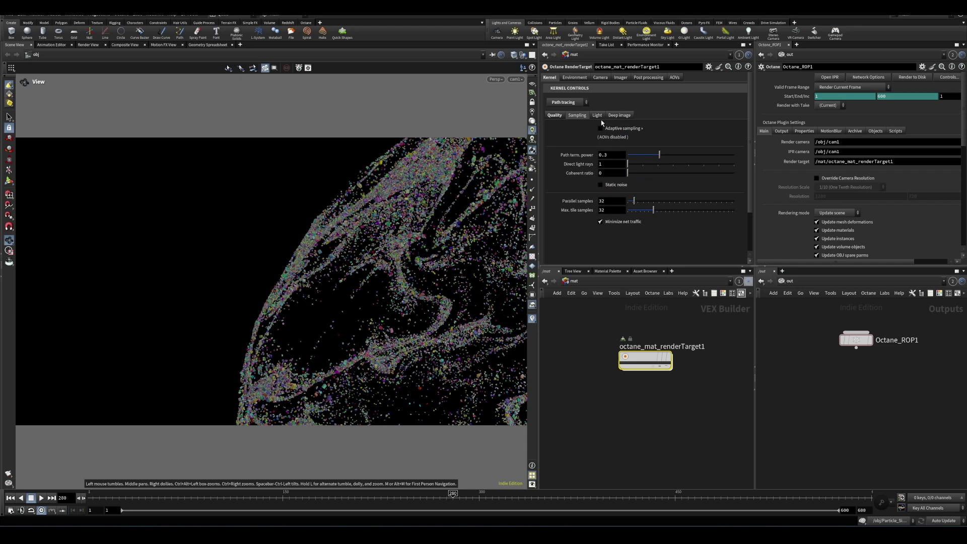
left_click(601, 129)
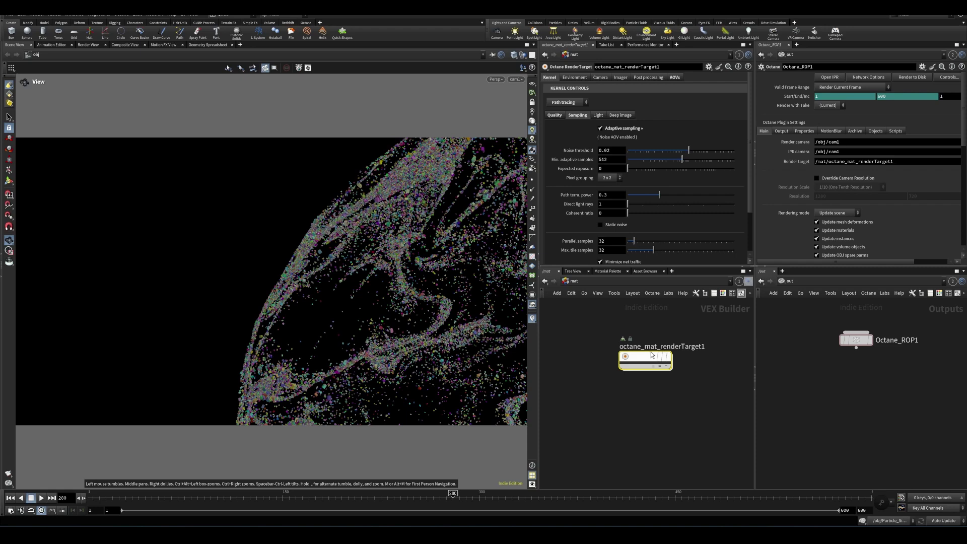
Review the lighting and backplate type options in the render target's environment settings, keeping Preview and Backplate solid
left_click(579, 78)
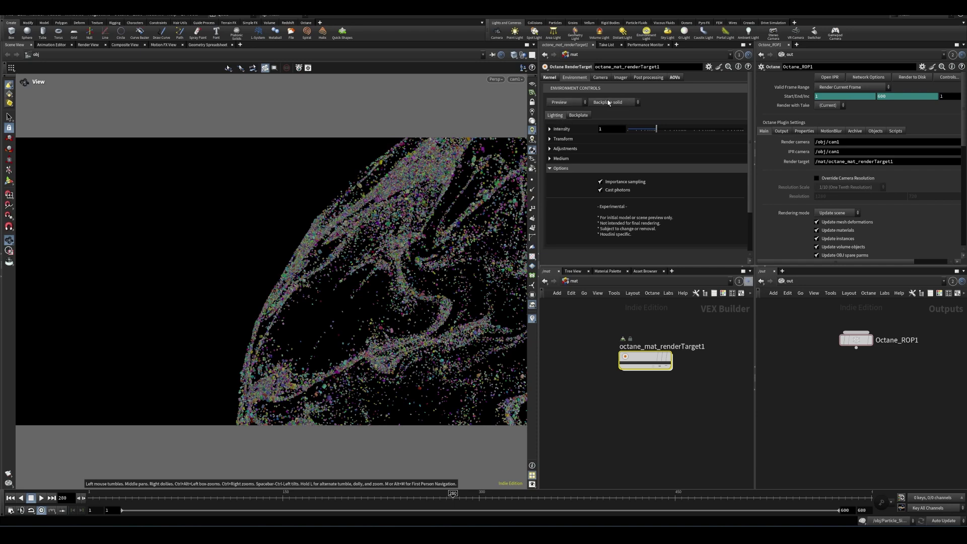
left_click(610, 102)
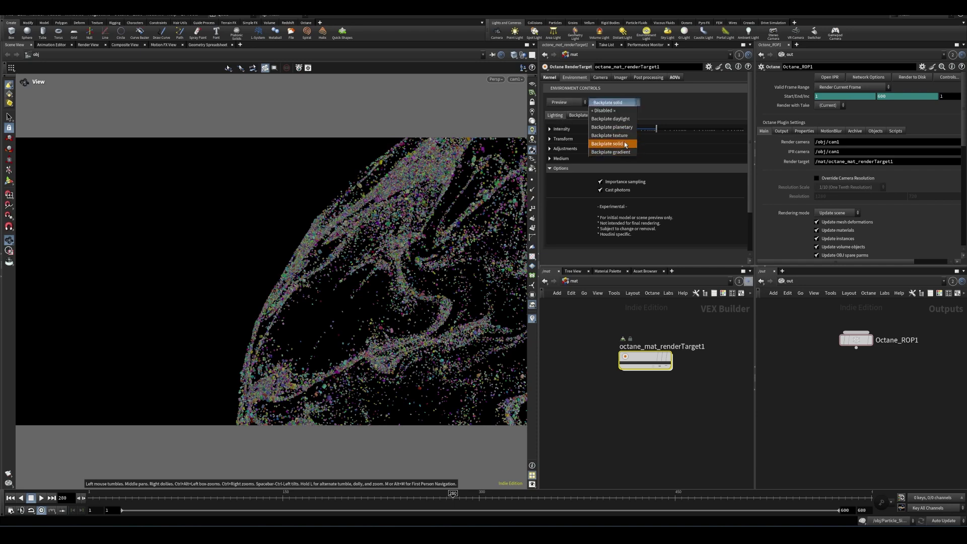
left_click(569, 103)
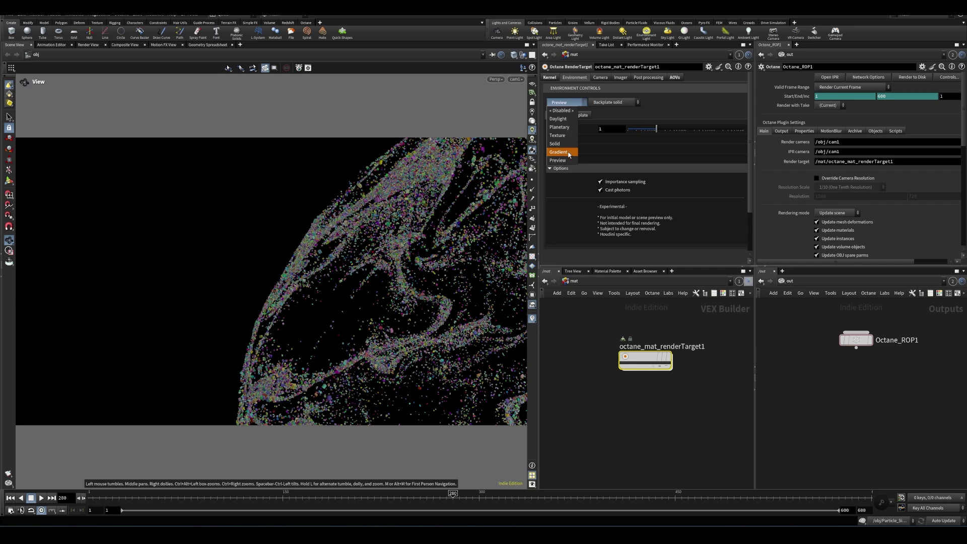
left_click(579, 101)
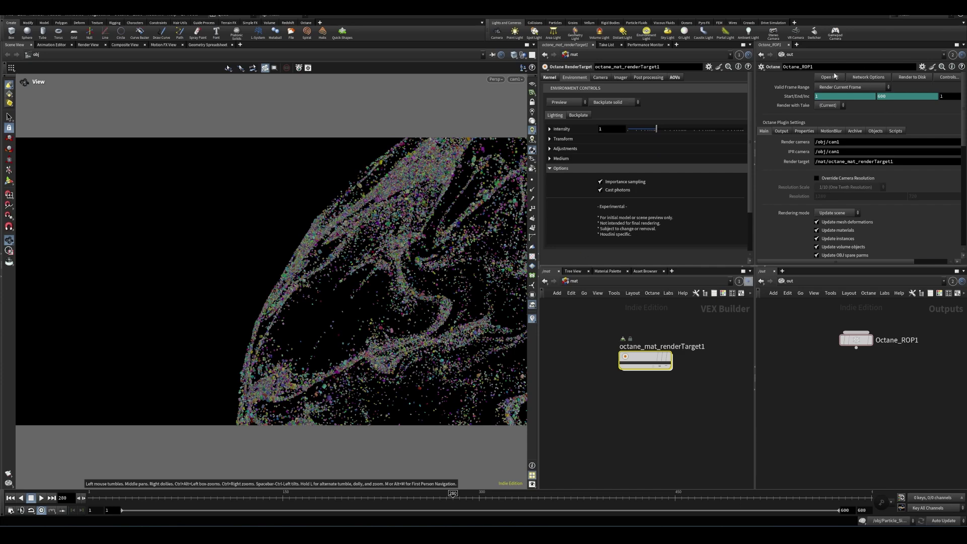
left_click(837, 77)
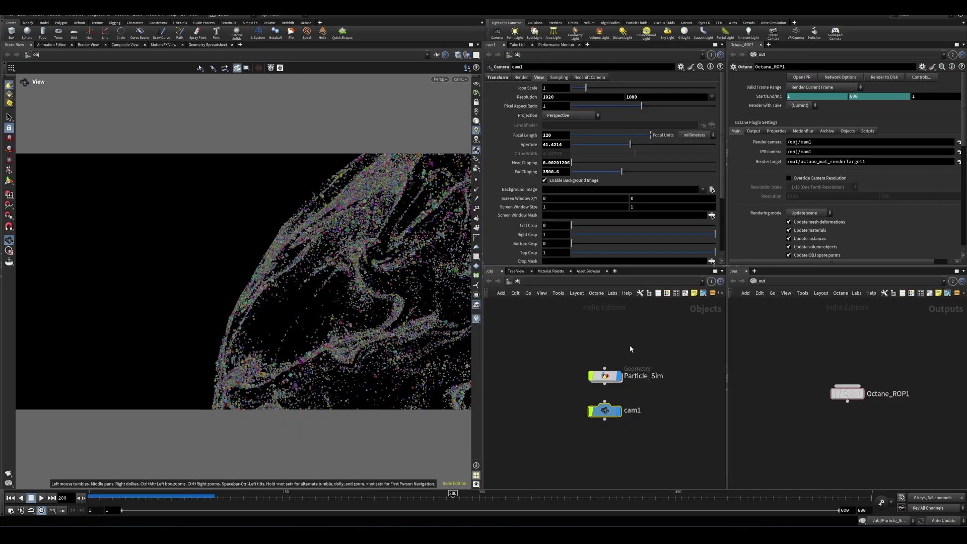
Enable Packed Geo Instancing in the Octane properties of the Particle_Sim object
left_click_drag(647, 356, 573, 399)
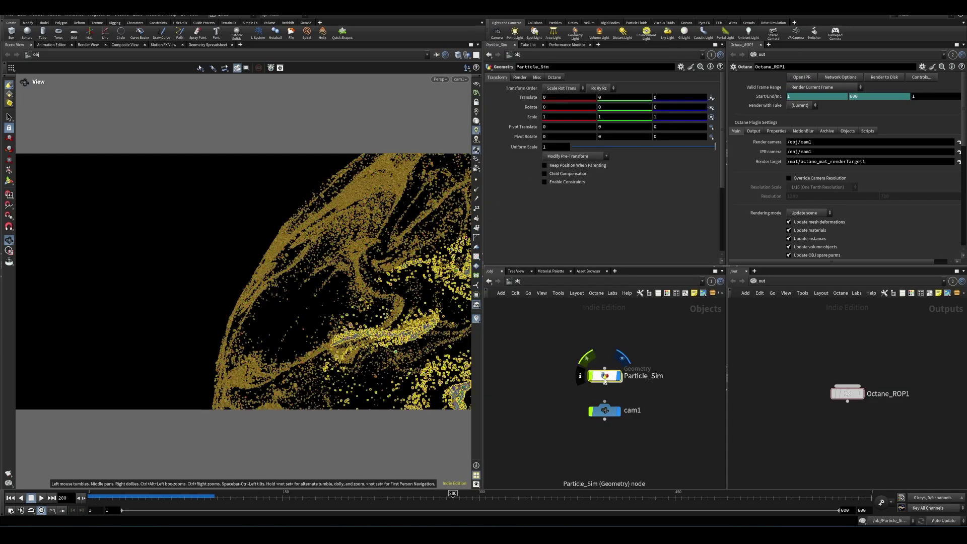
left_click(553, 79)
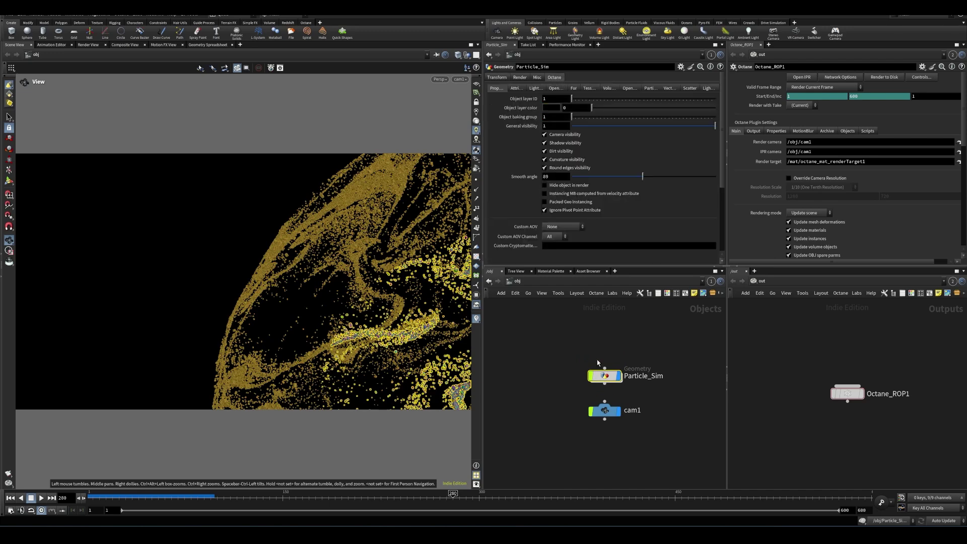
left_click(574, 354)
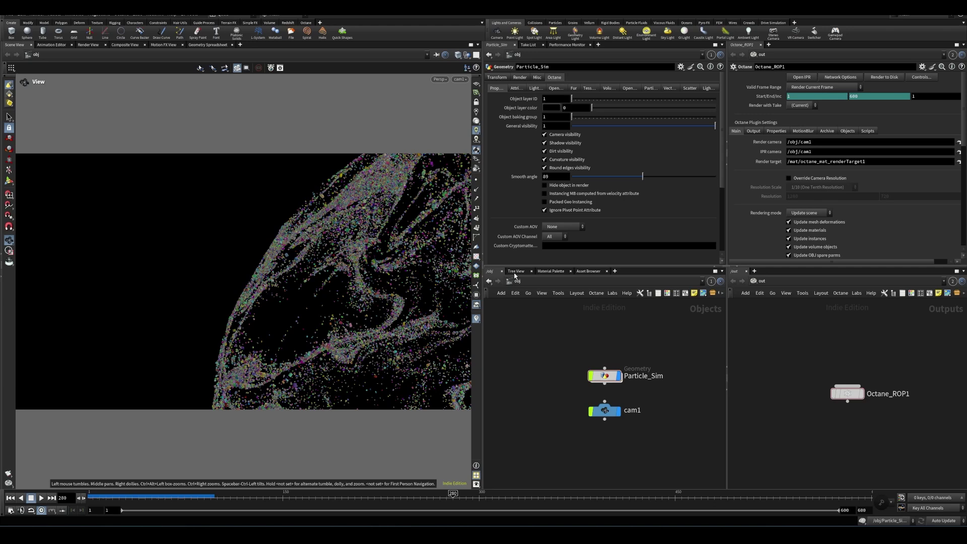
left_click(553, 204)
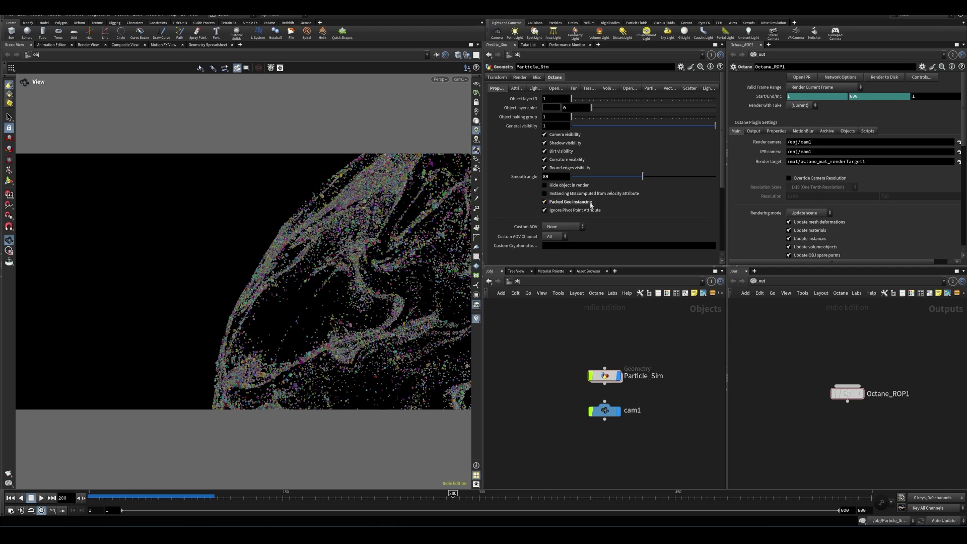
double_click(605, 375)
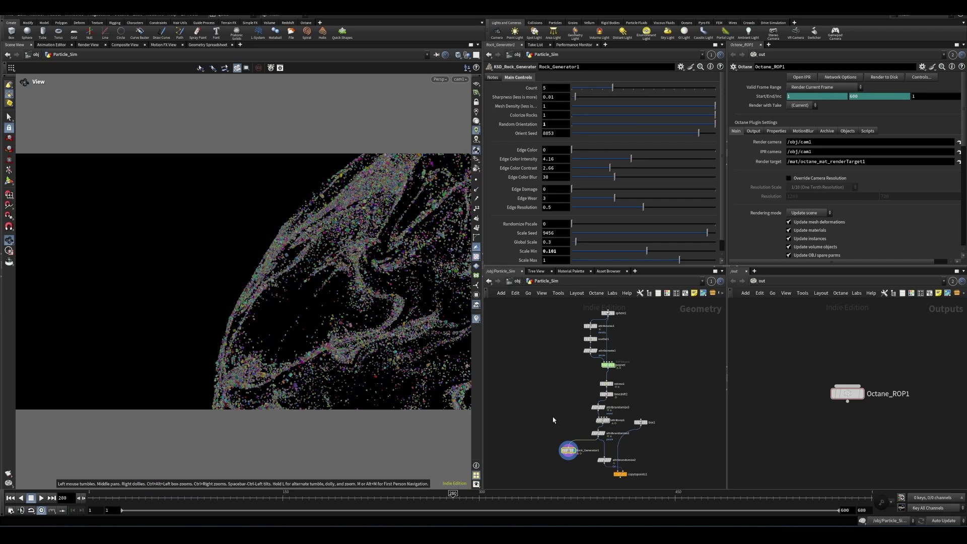
key("u")
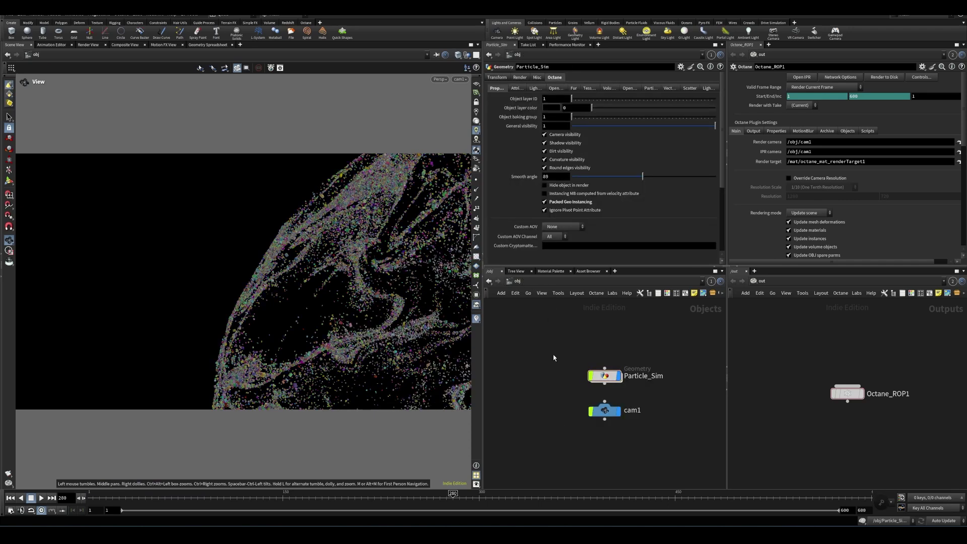
Start the Octane IPR preview, save the scene, and place the render window over the viewport
left_click(803, 78)
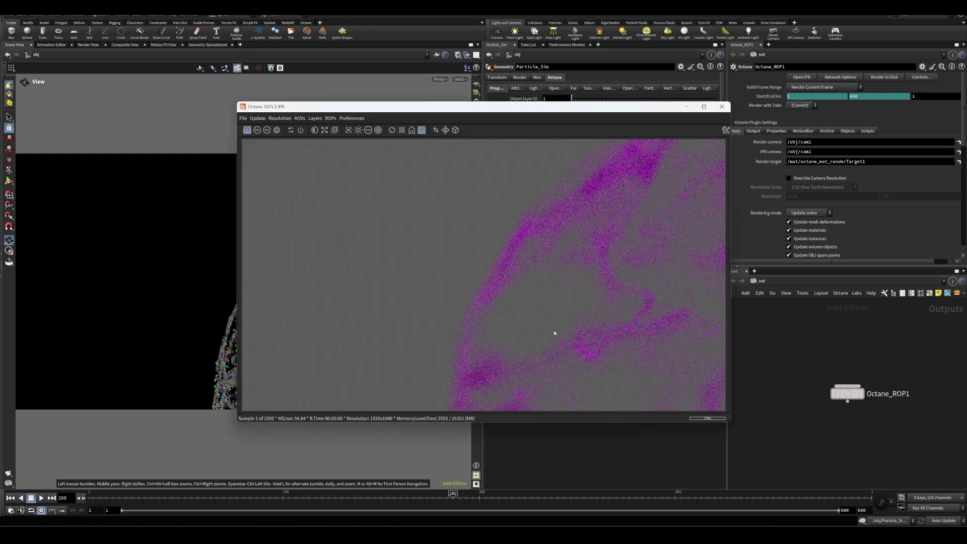
key("ctrl+s")
left_click_drag(495, 109, 290, 87)
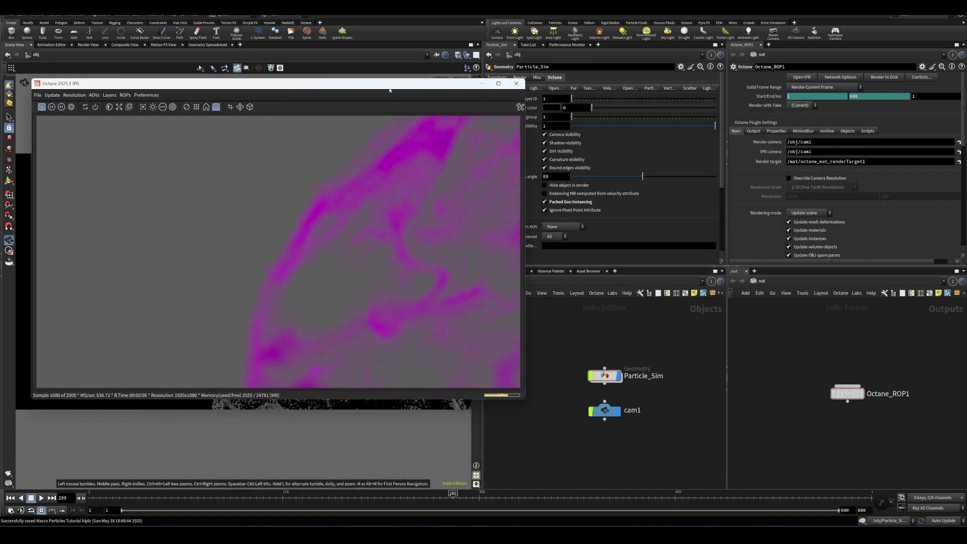
left_click_drag(440, 84, 433, 93)
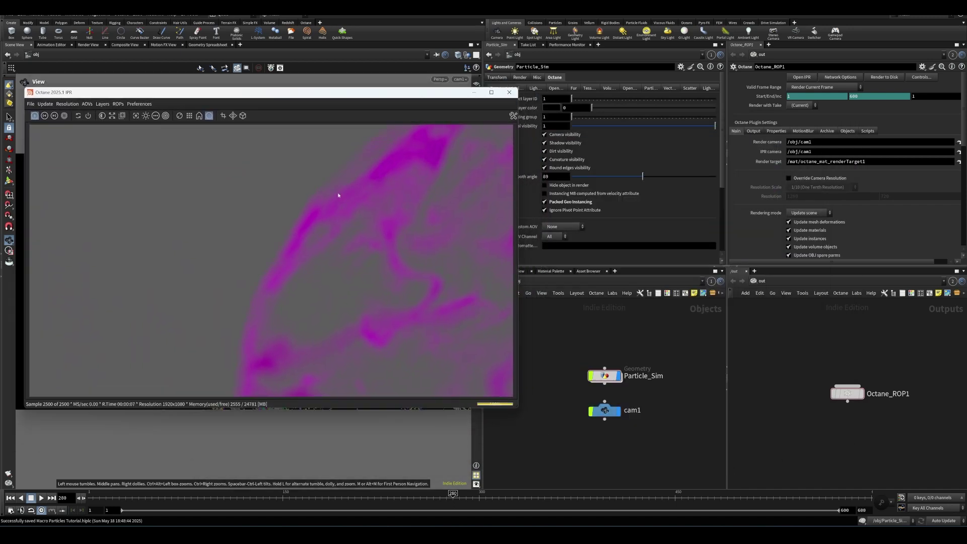
Disable auto-focus on the render target's camera in the mat context and pick a focus point on the particles in the IPR
left_click(522, 284)
left_click(536, 303)
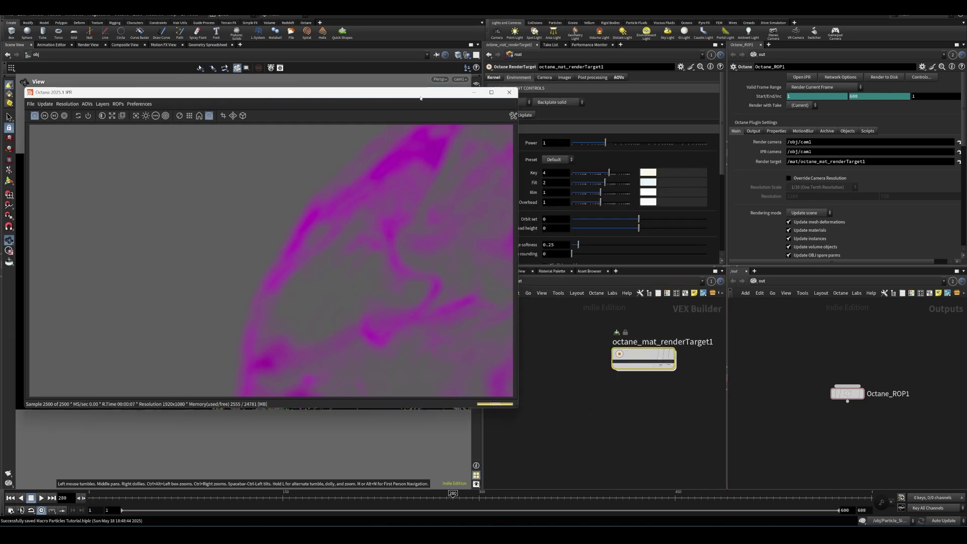
left_click_drag(452, 100, 411, 97)
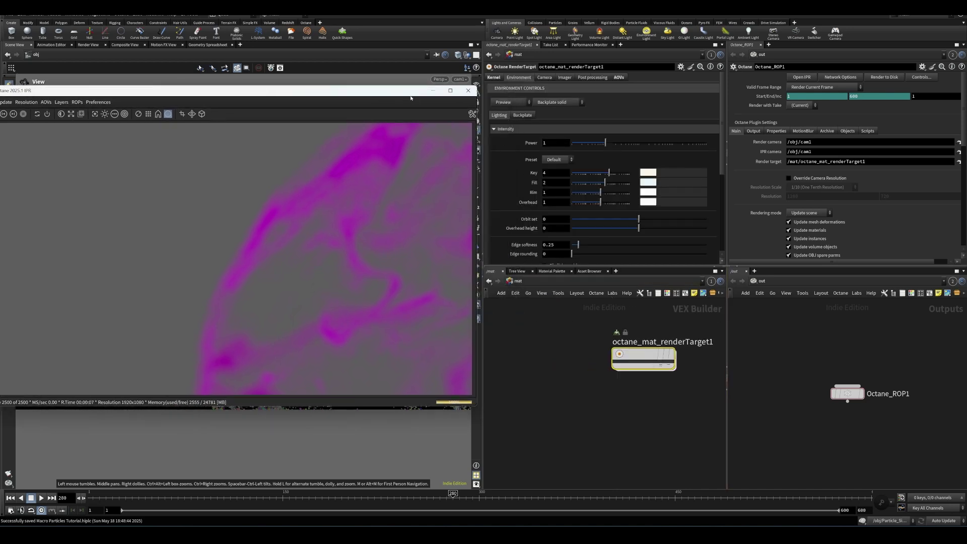
left_click(544, 78)
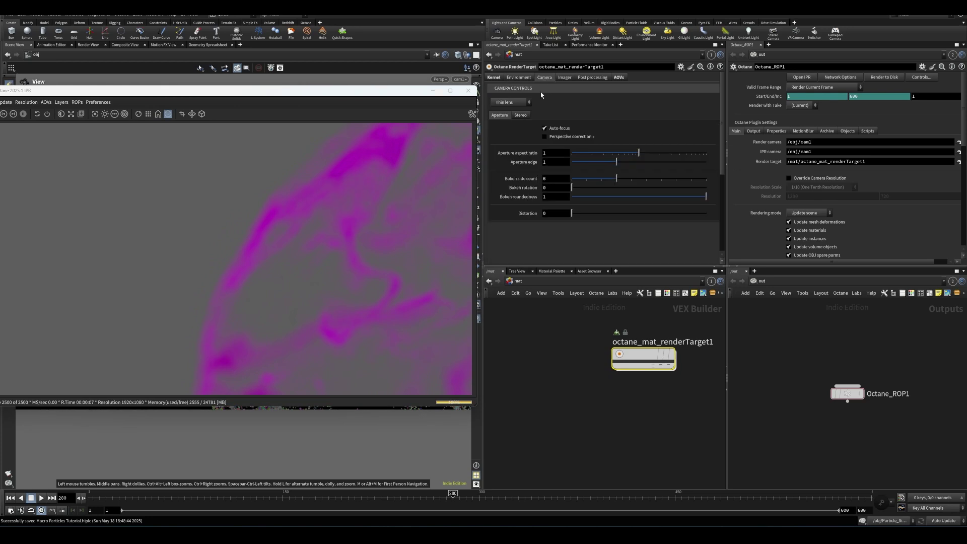
left_click(555, 130)
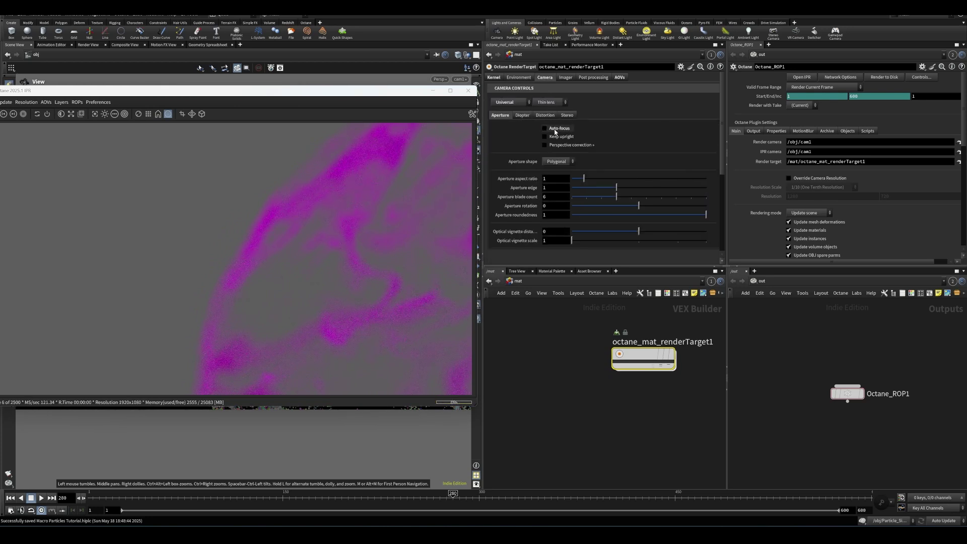
left_click(94, 114)
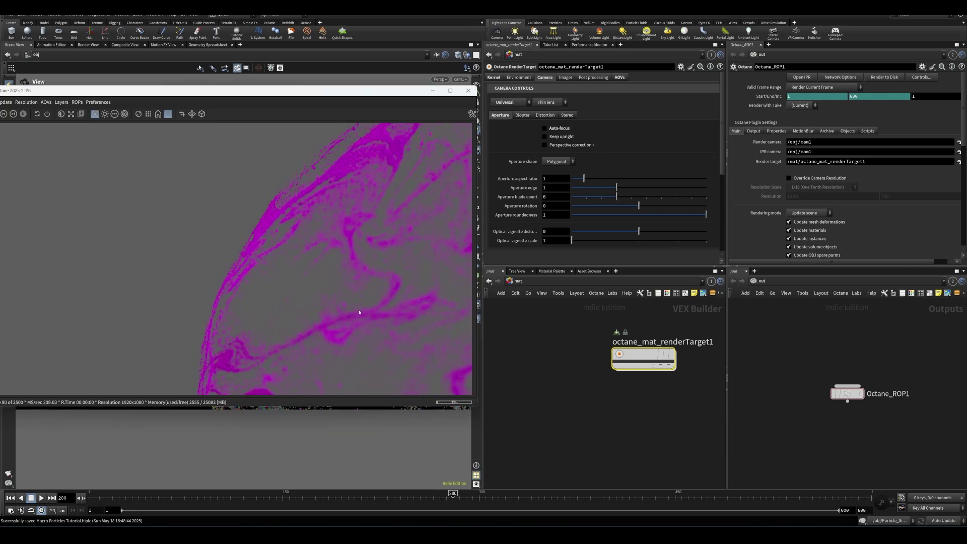
left_click_drag(166, 91, 162, 88)
Set the colour of the environment's solid backplate to black
left_click(519, 78)
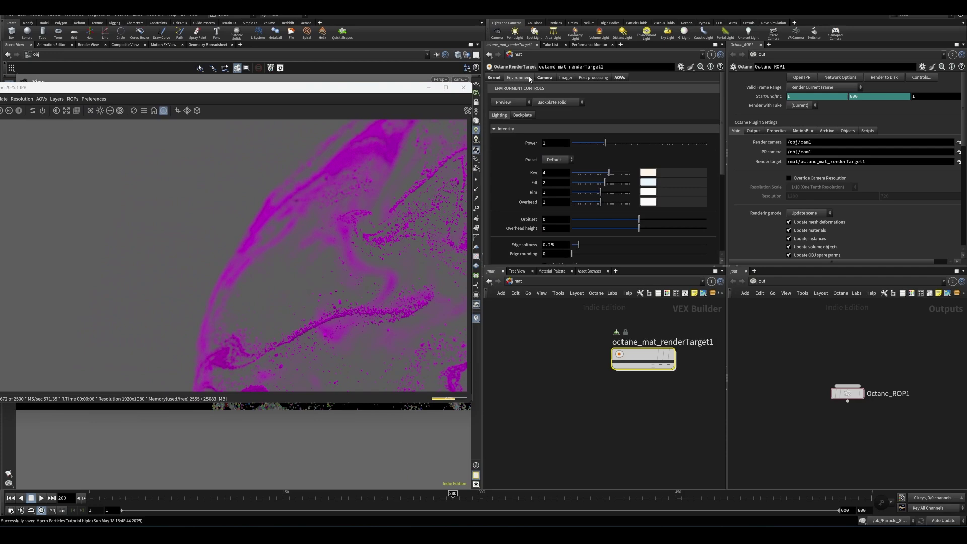
left_click(522, 114)
left_click(496, 132)
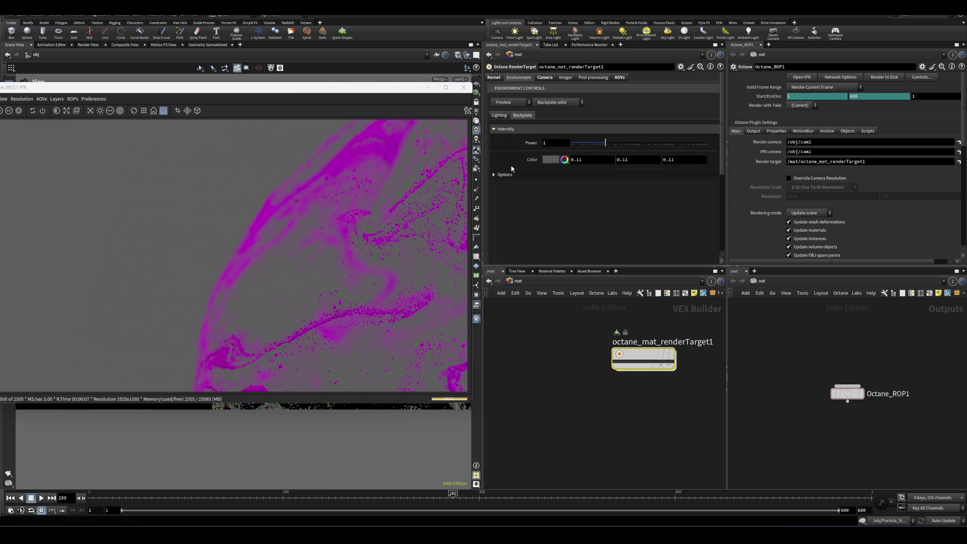
left_click(556, 161)
left_click(528, 144)
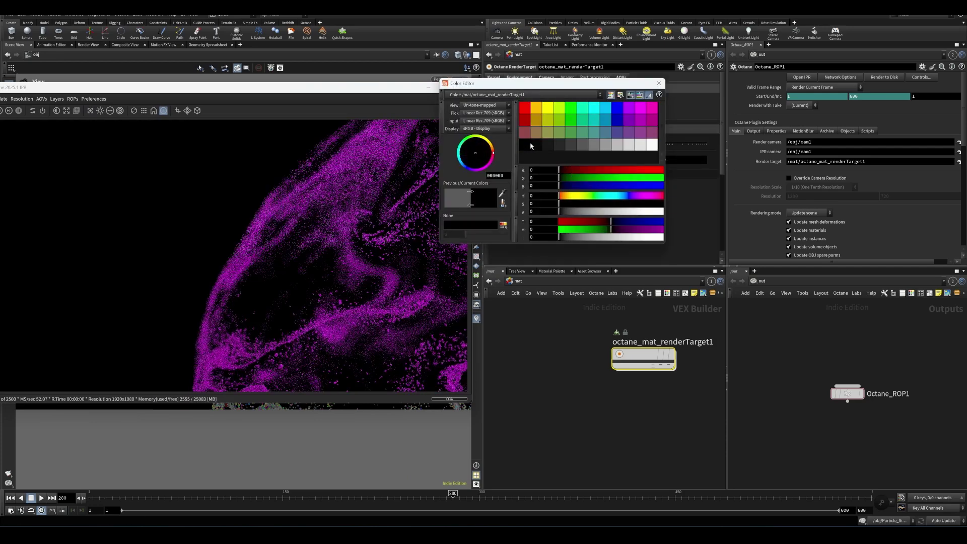
left_click(659, 86)
Try a gradient backplate with its light blue stop moved inward, and return to the solid backplate
left_click(558, 102)
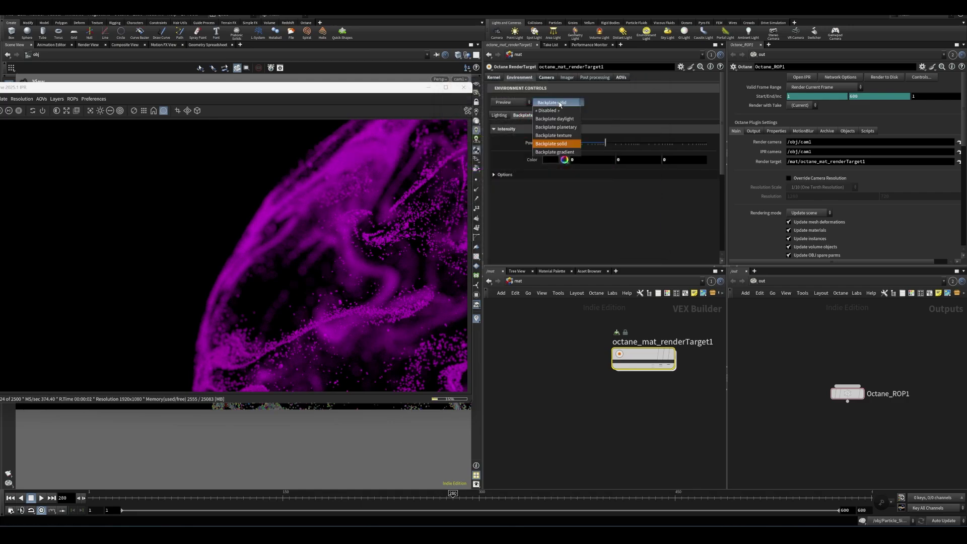
left_click(561, 153)
left_click(496, 139)
left_click(497, 129)
left_click(557, 224)
left_click(553, 234)
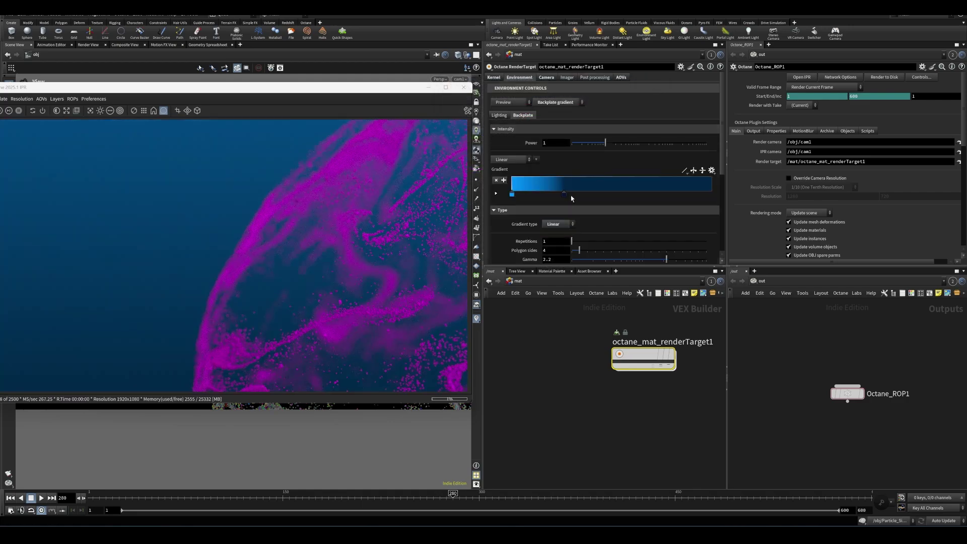
left_click_drag(512, 194, 562, 194)
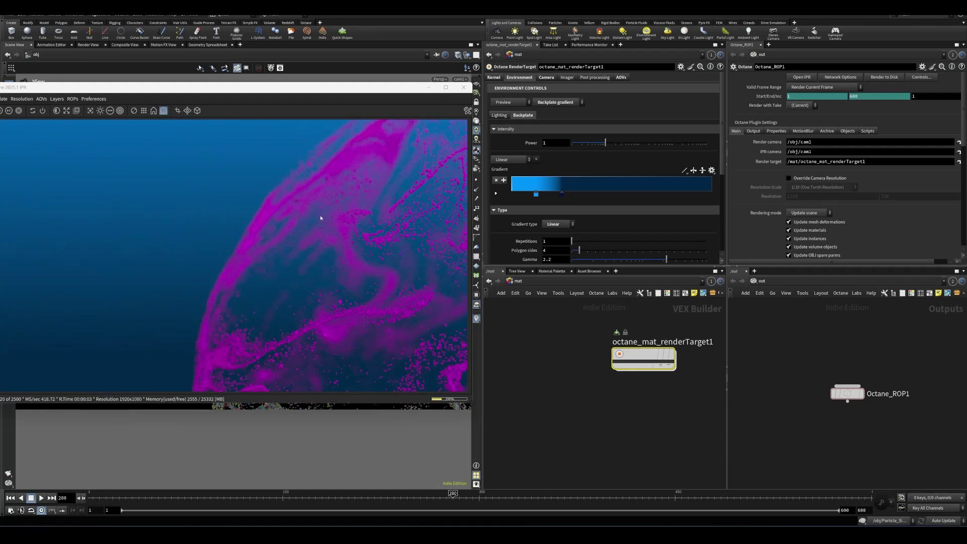
key("ctrl+s")
left_click(556, 102)
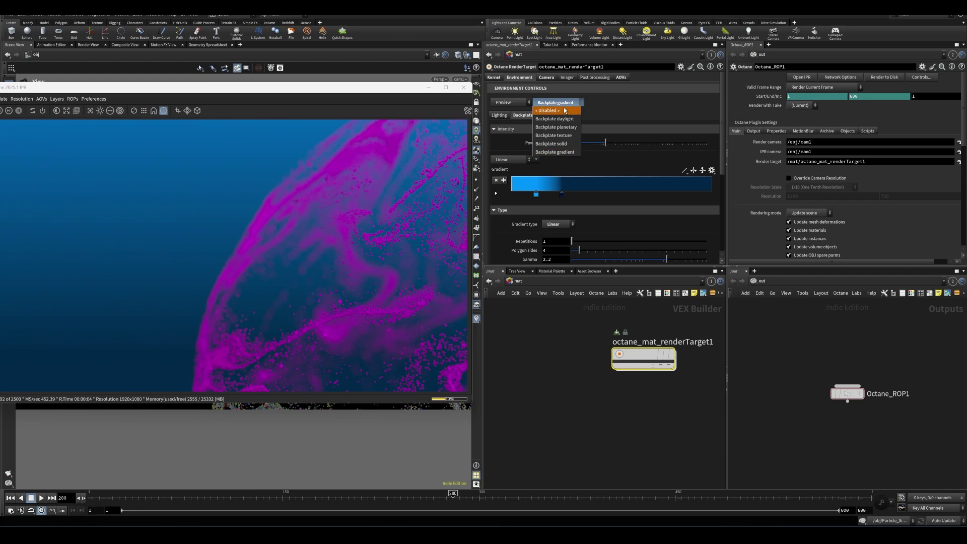
left_click(557, 140)
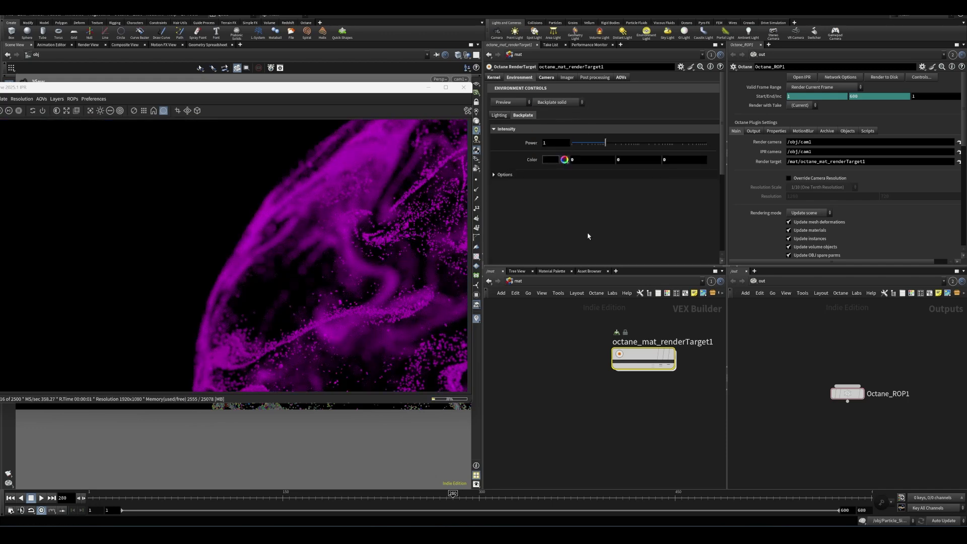
Lower the preview environment's lighting power to about 0.78 and try the Portrait preset
left_click(499, 115)
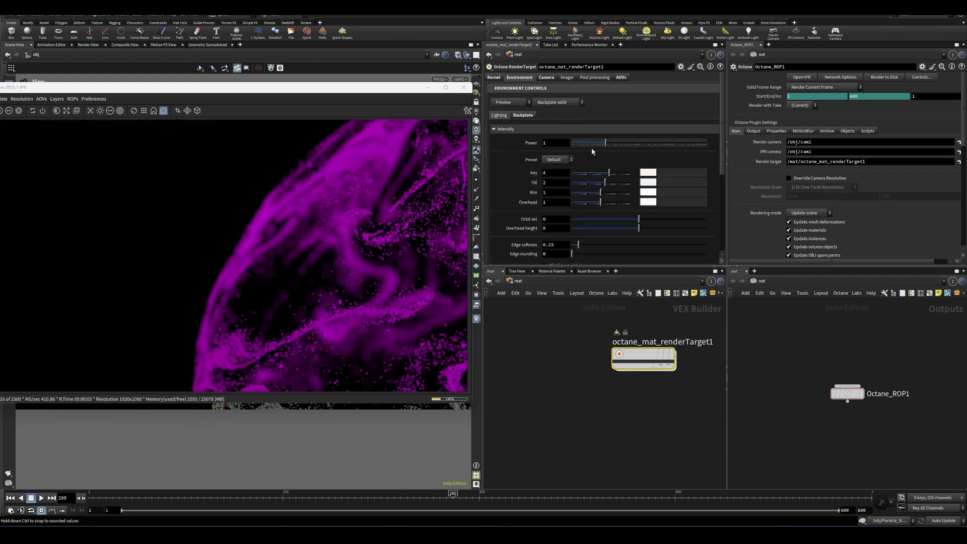
scroll(543, 215, "down", 5)
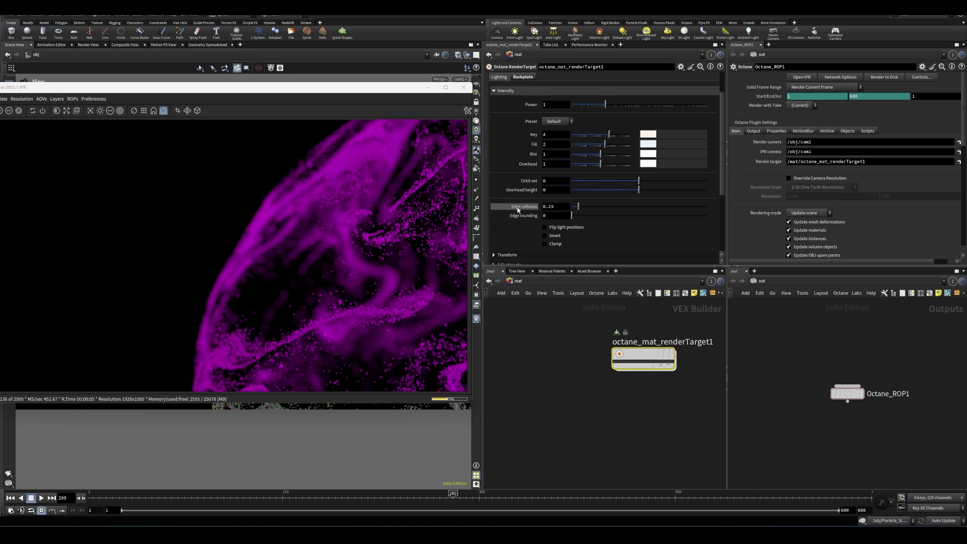
scroll(523, 204, "down", 1)
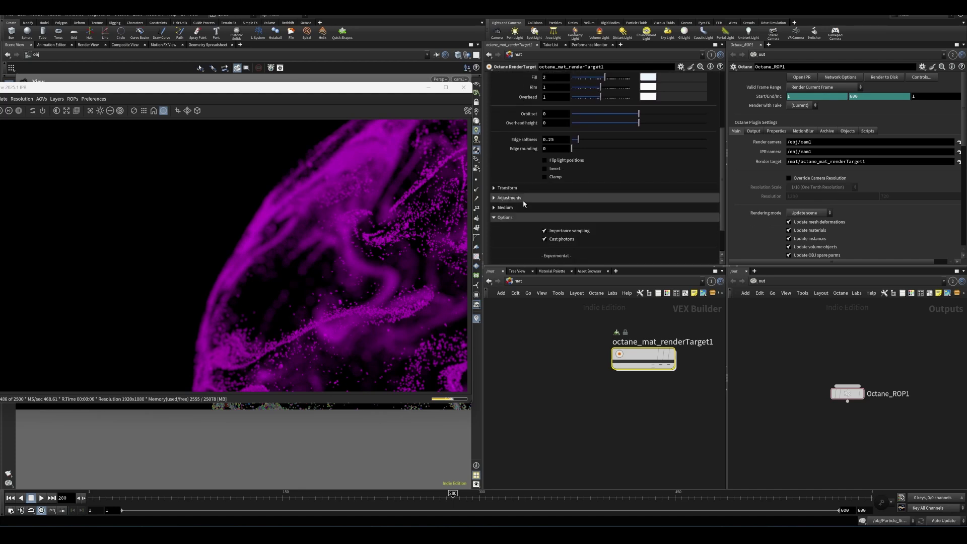
scroll(524, 198, "down", 2)
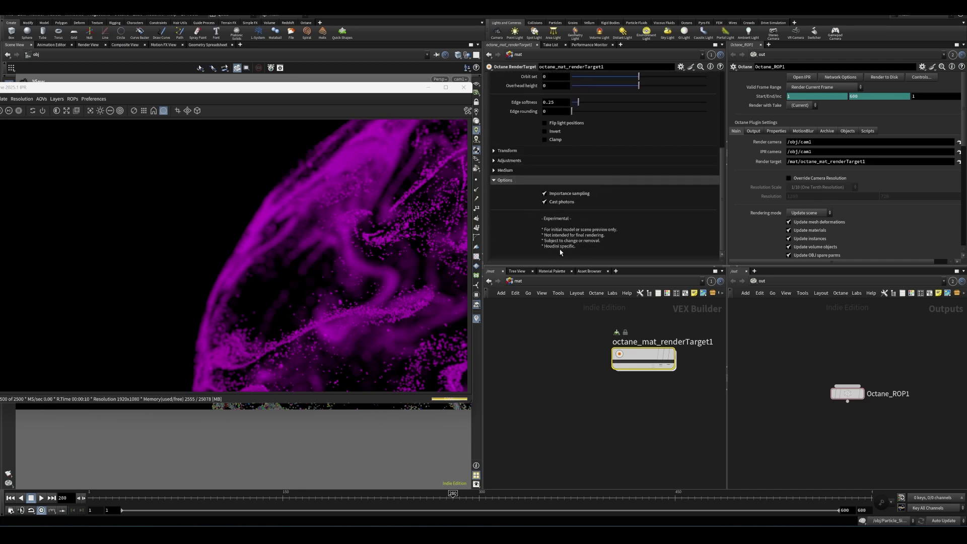
scroll(556, 222, "up", 7)
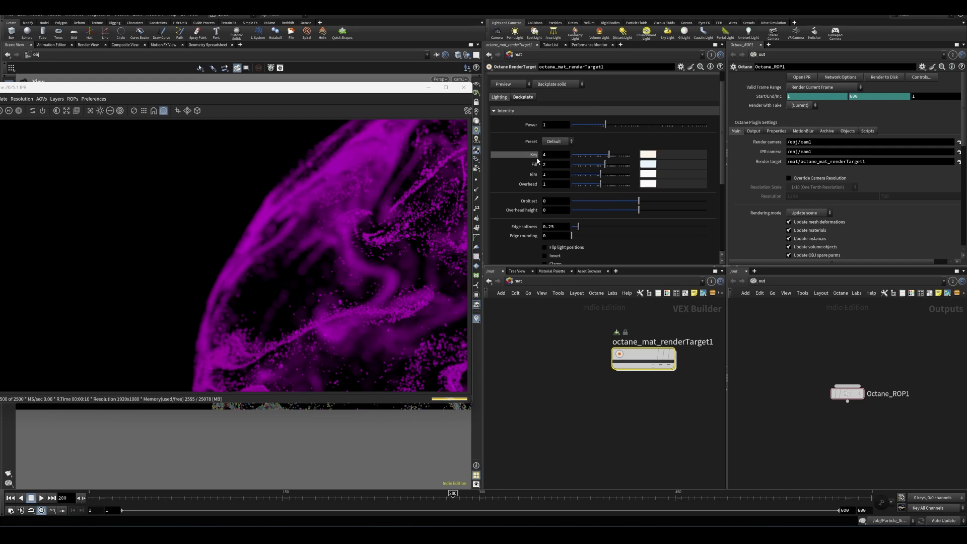
left_click(557, 141)
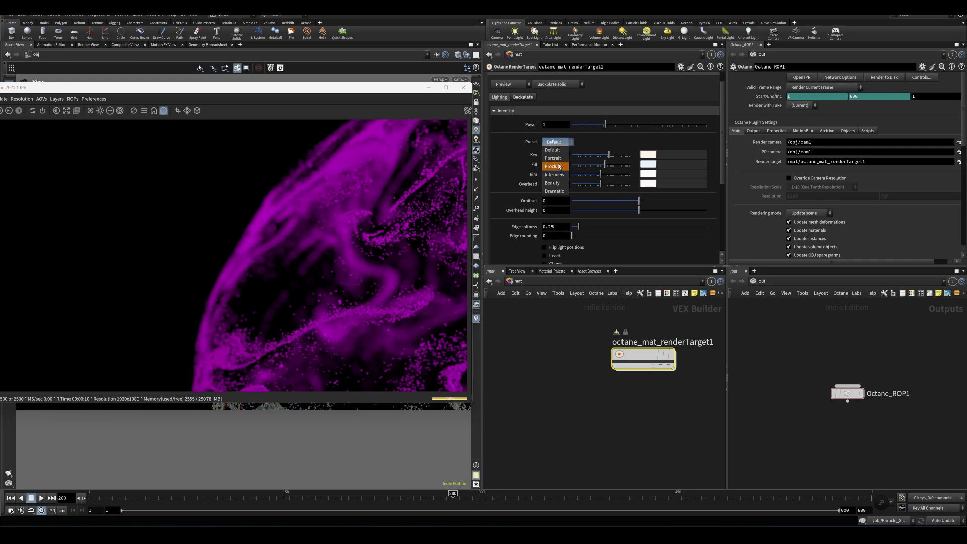
left_click(559, 160)
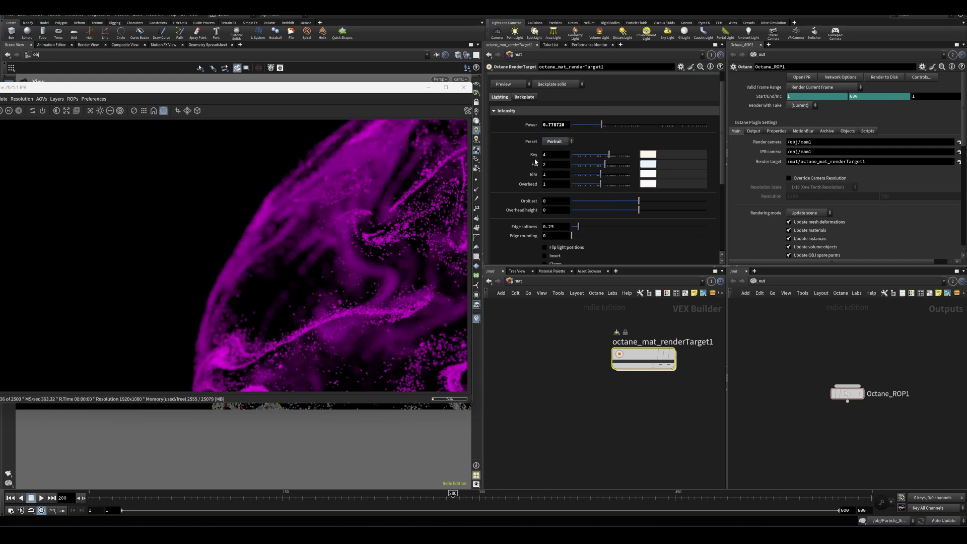
Set the preview lighting preset to Beauty and colour the key light red
left_click(554, 142)
left_click(558, 180)
left_click(648, 154)
left_click(524, 106)
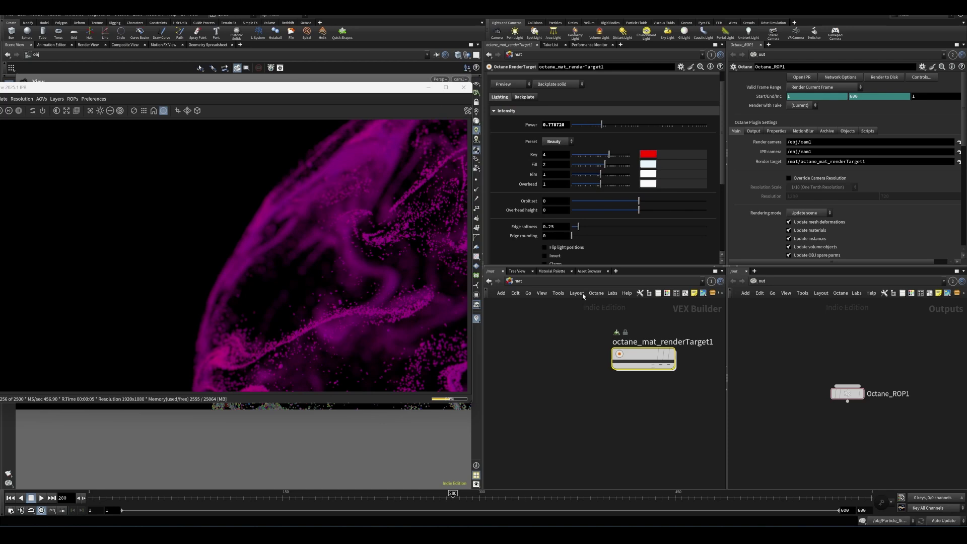
Switch from the material network to the object network and add a Material Network node above Particle_Sim
left_click(517, 285)
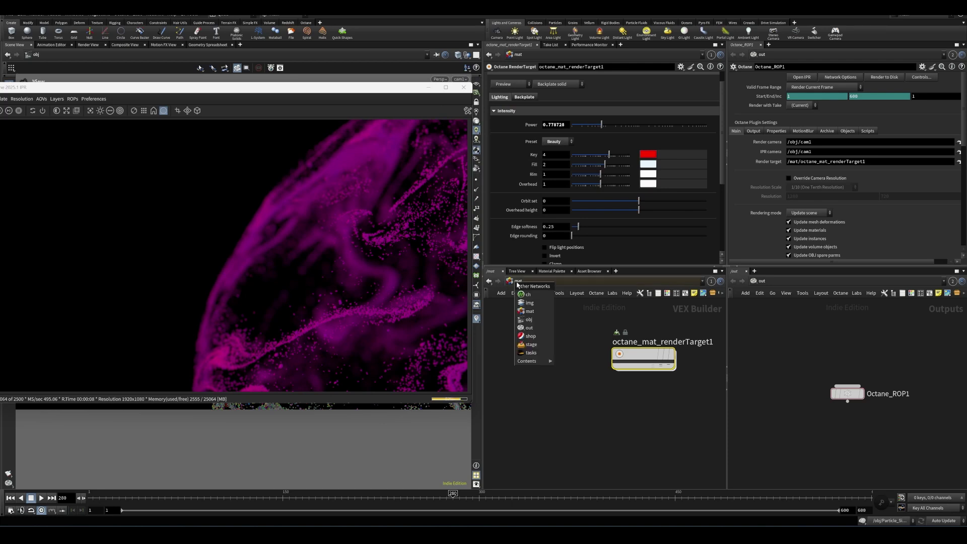
left_click(534, 320)
key("Tab")
type("mate")
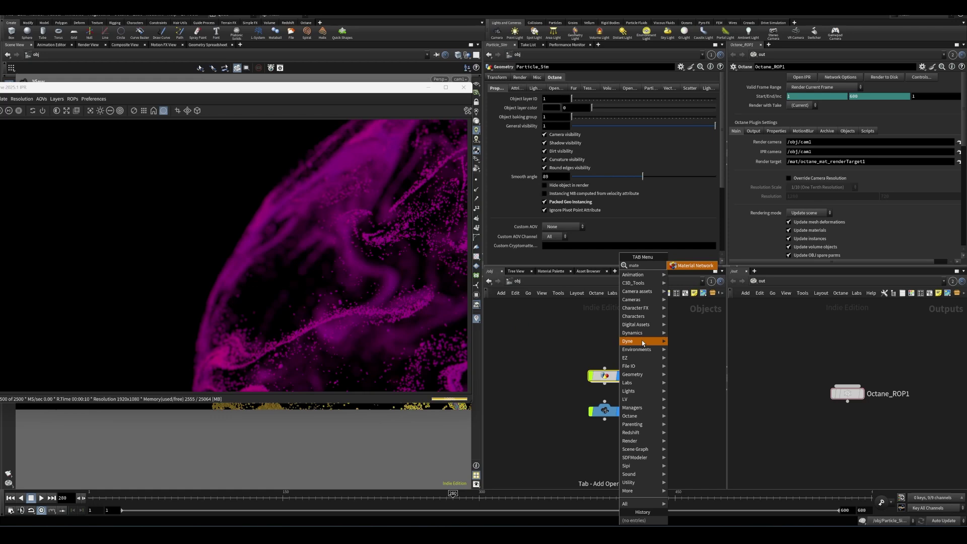
type("r")
key("Return")
left_click(641, 340)
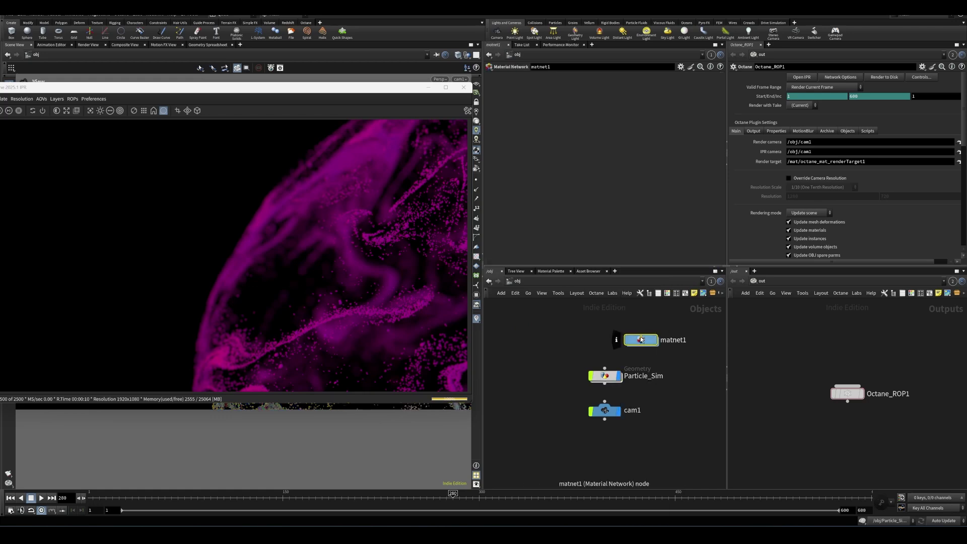
Go inside the matnet1 node and add an Octane Material Builder
double_click(632, 340)
key("Tab")
type("oc")
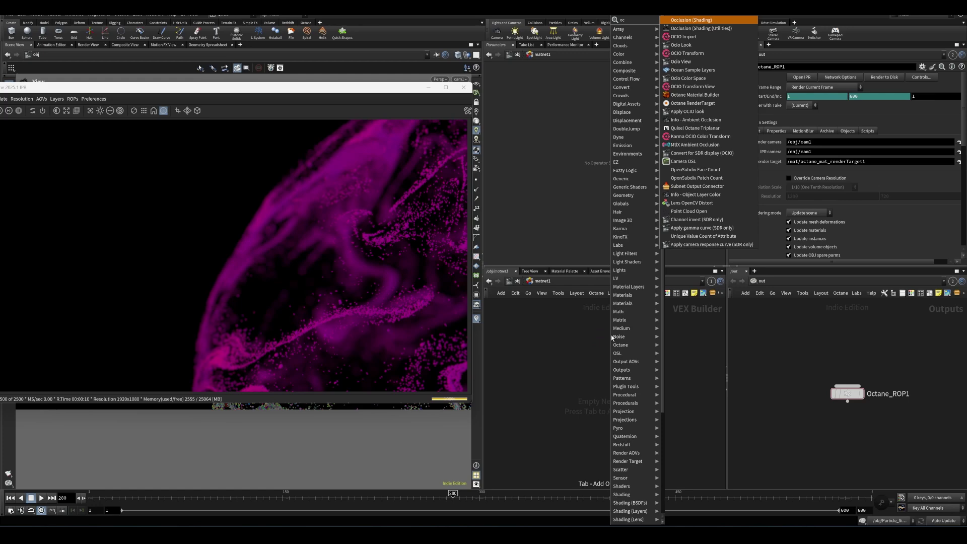
type("tan")
key("Return")
left_click(613, 337)
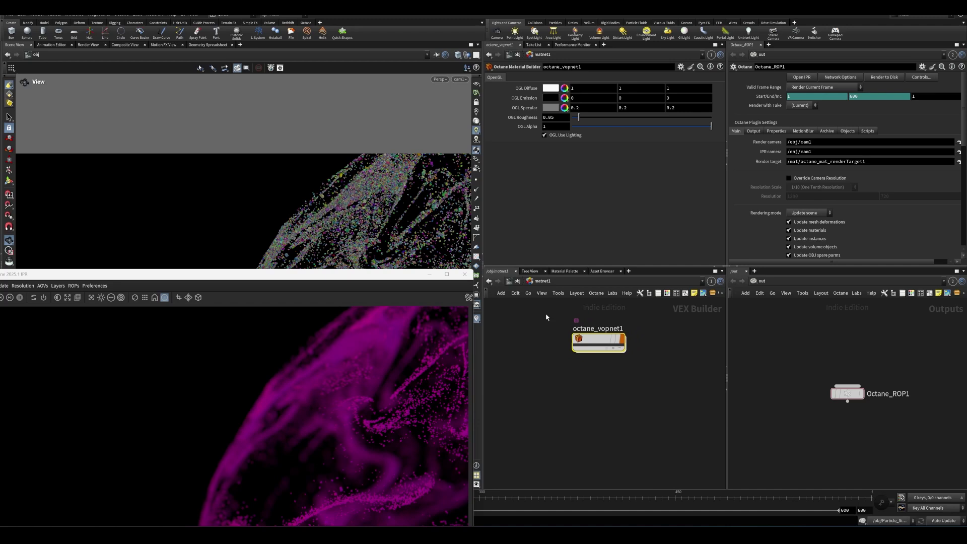
Return to the object network and assign the octane_vopnet1 material to Particle_Sim in its render settings
left_click(517, 282)
left_click_drag(566, 360, 634, 392)
left_click(520, 77)
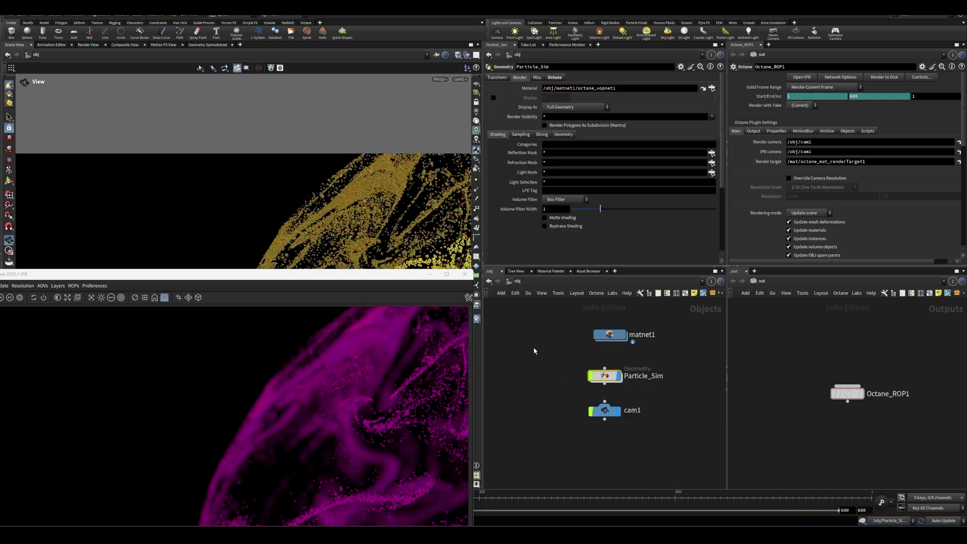
Save the scene, and update the IPR render at frame 245
left_click_drag(401, 283, 444, 123)
key("ctrl+s")
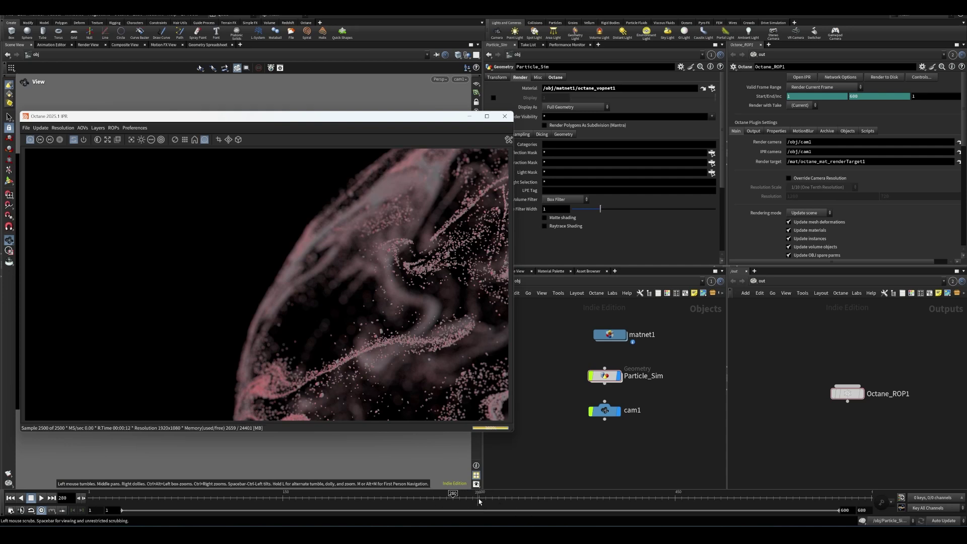
left_click(407, 501)
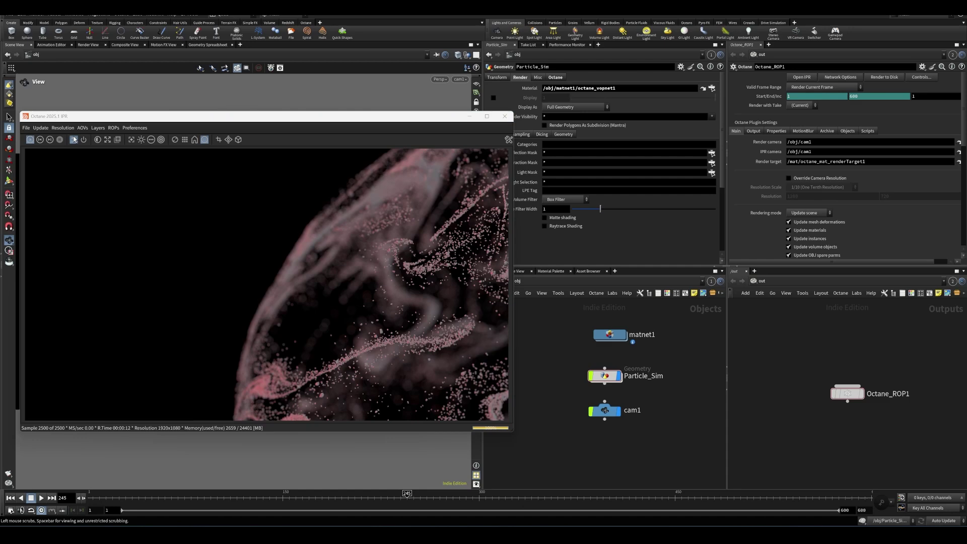
left_click(74, 139)
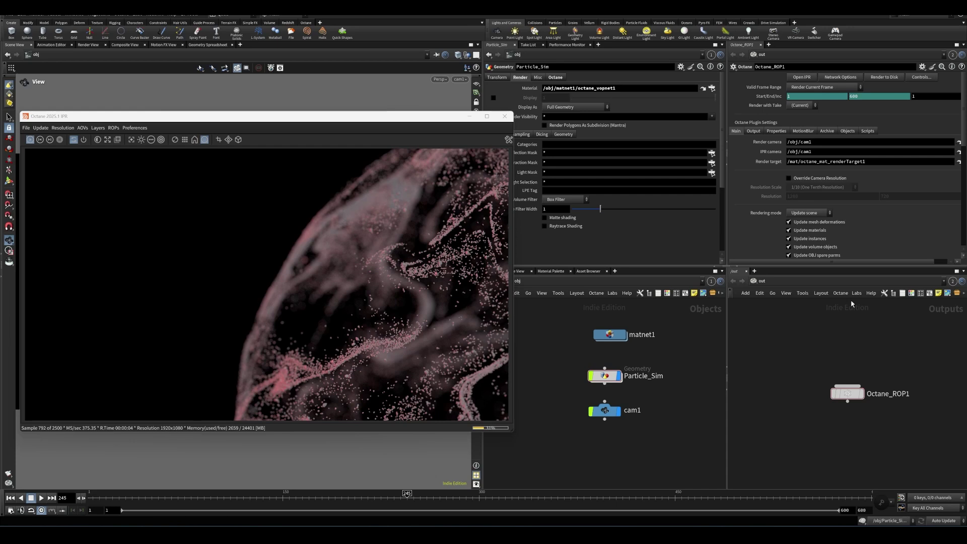
Set the Octane ROP's rendering mode to Full scene reload
left_click(809, 213)
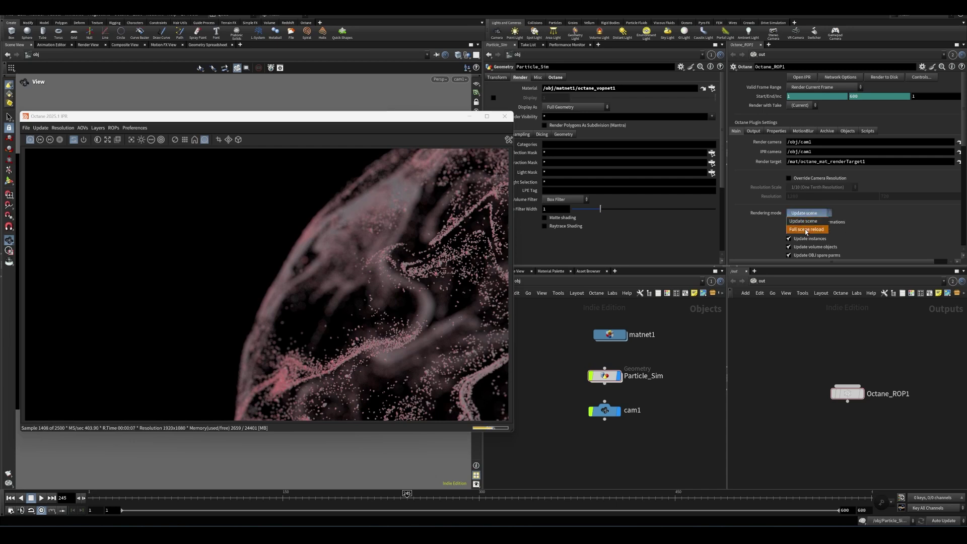
left_click(807, 229)
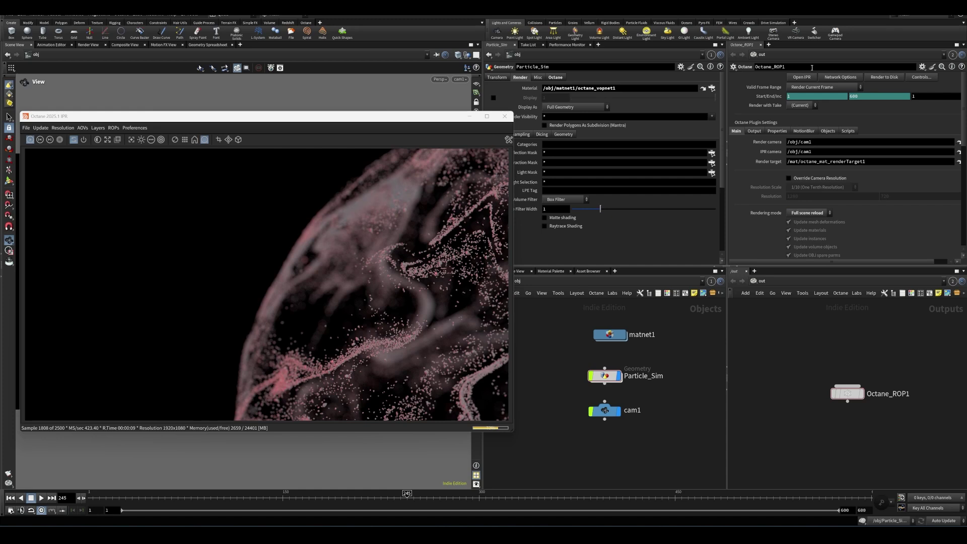
scroll(781, 162, "down", 3)
scroll(786, 179, "up", 3)
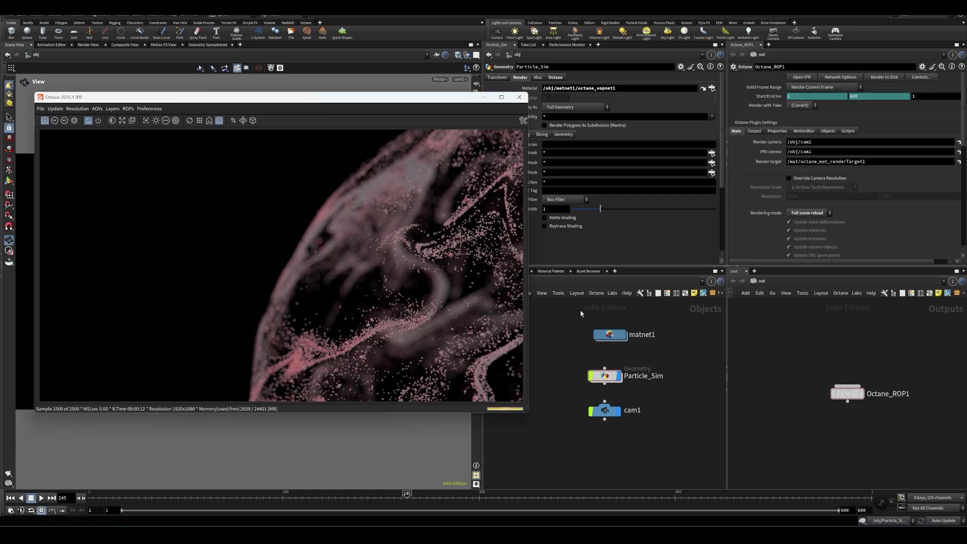
Switch the render target's environment to Texture and load the recent Greyscalegorilla EXR whose name ends in DIOSMETAL032.exr
left_click_drag(440, 97, 404, 99)
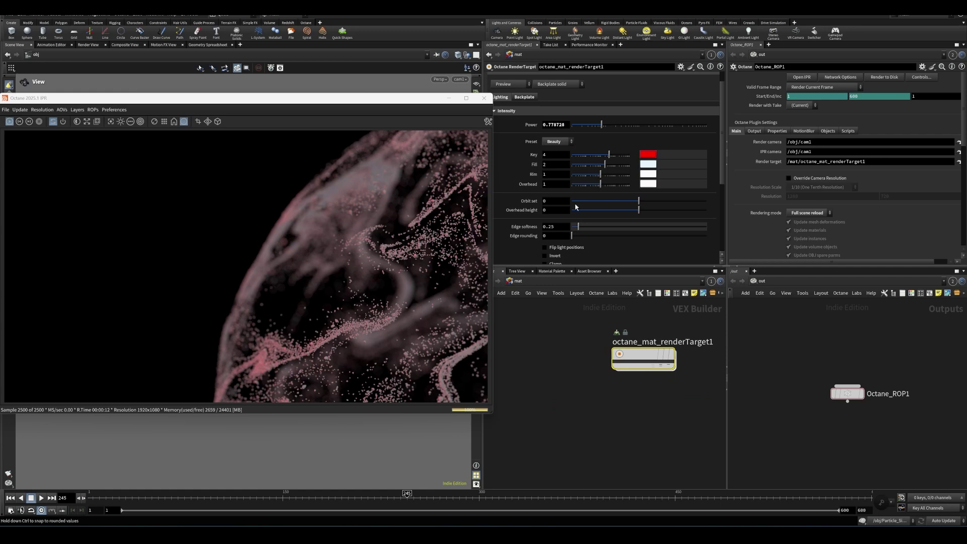
left_click(509, 84)
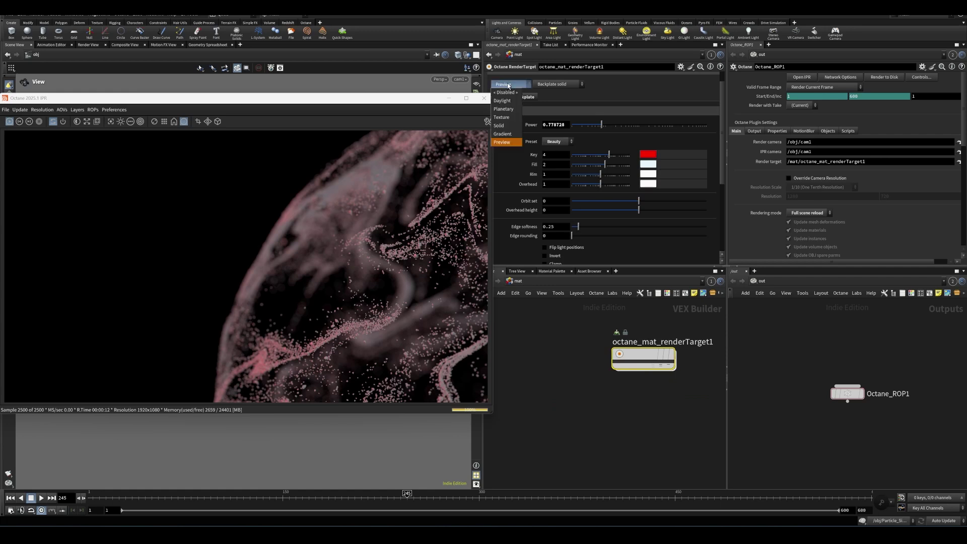
left_click(504, 123)
left_click_drag(421, 98, 395, 99)
left_click(504, 111)
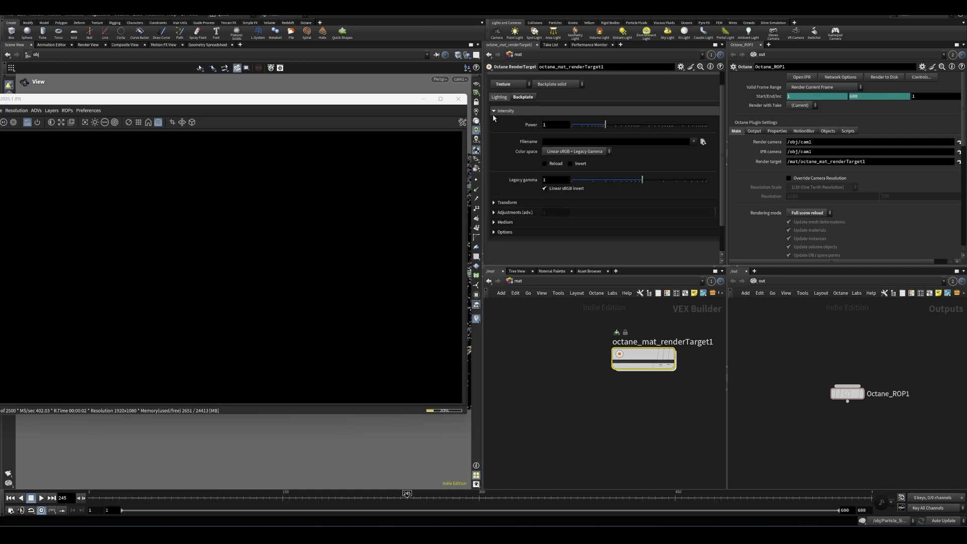
left_click(694, 141)
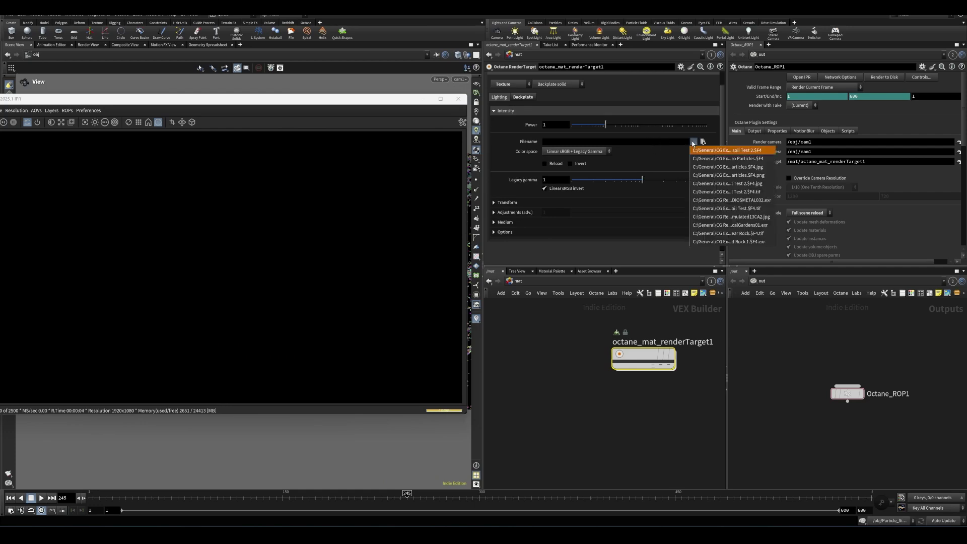
left_click(732, 200)
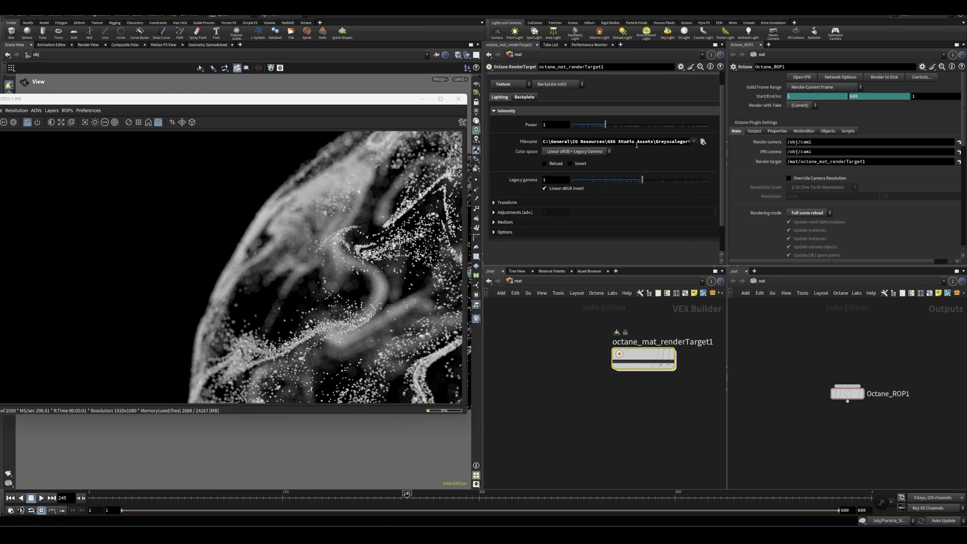
Lower the texture environment's power to about 0.18 and set its Rotate 2d to about 0.258
left_click_drag(600, 125, 583, 126)
left_click(506, 202)
left_click_drag(639, 217, 673, 218)
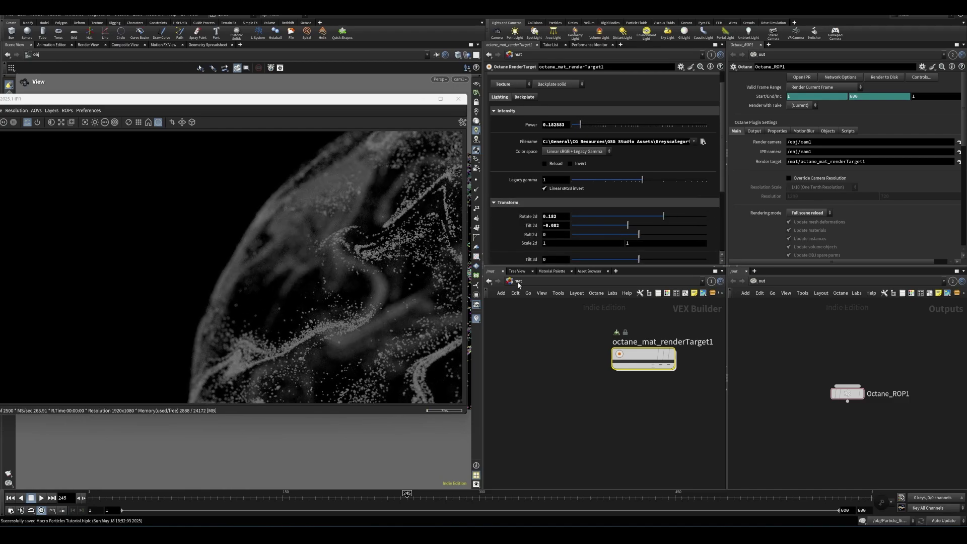
In the octane_vopnet1 material, set the Standard Surface's base color to 0.2 grey and its metalness to 1
left_click(518, 282)
left_click(530, 321)
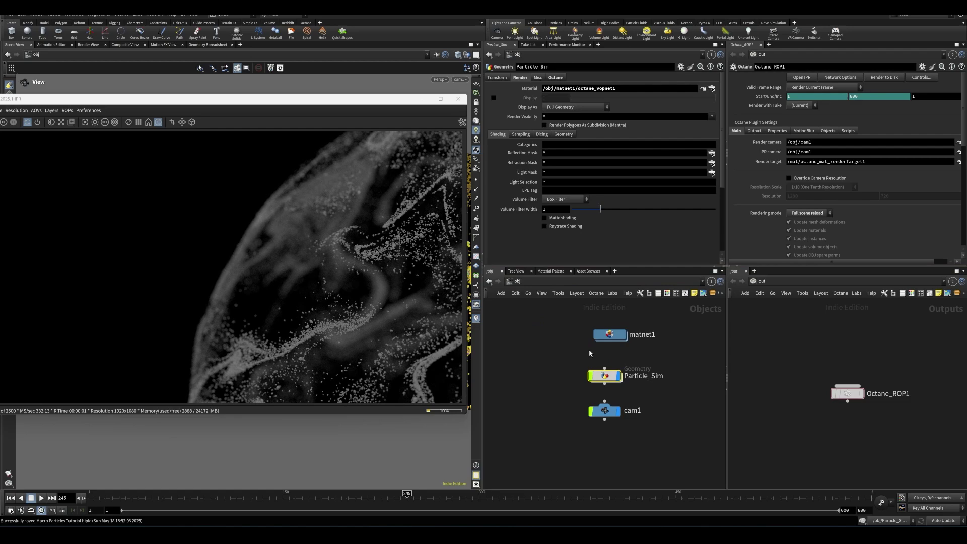
double_click(611, 336)
double_click(605, 344)
left_click_drag(573, 328, 537, 442)
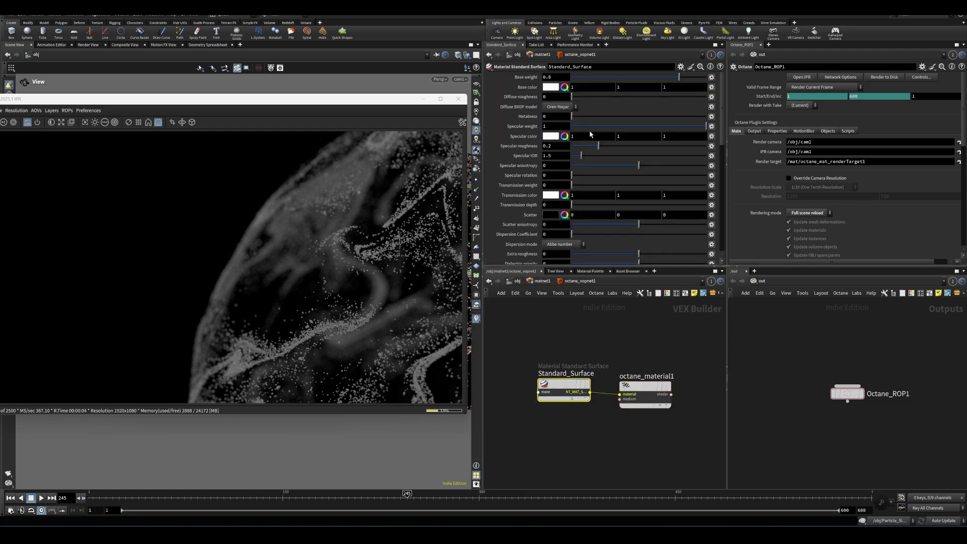
left_click(554, 89)
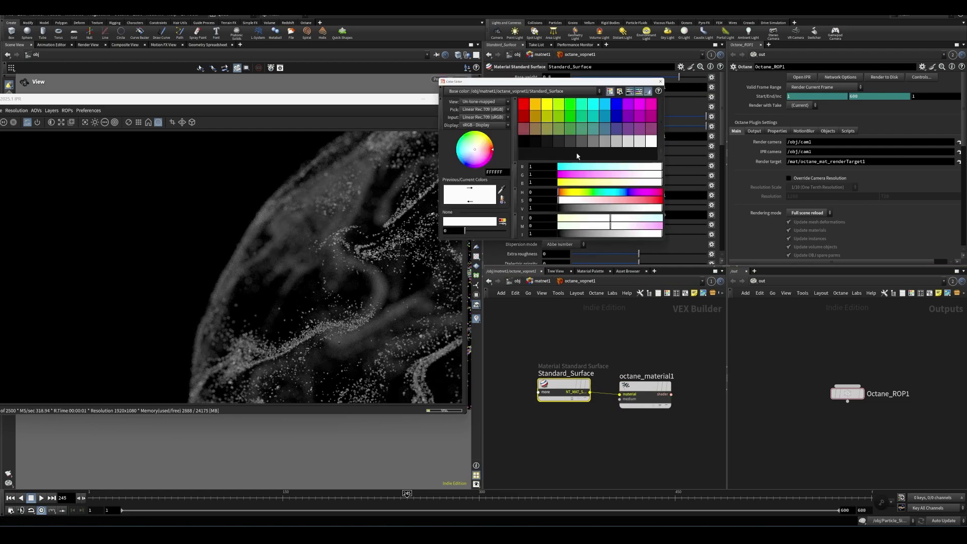
left_click(595, 142)
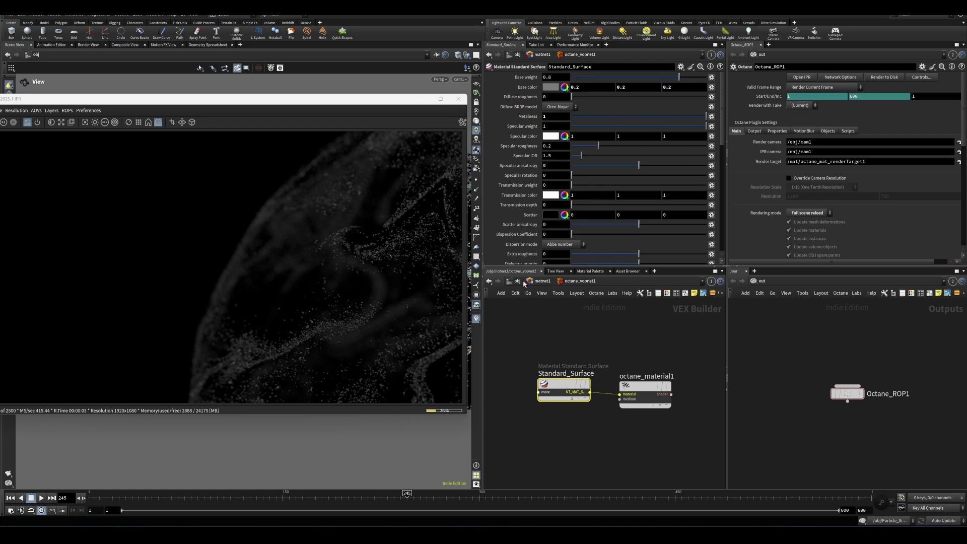
Examine the point float attributes offered in Particle_Sim's Octane attribute settings
key("u")
key("u")
left_click_drag(546, 356, 612, 374)
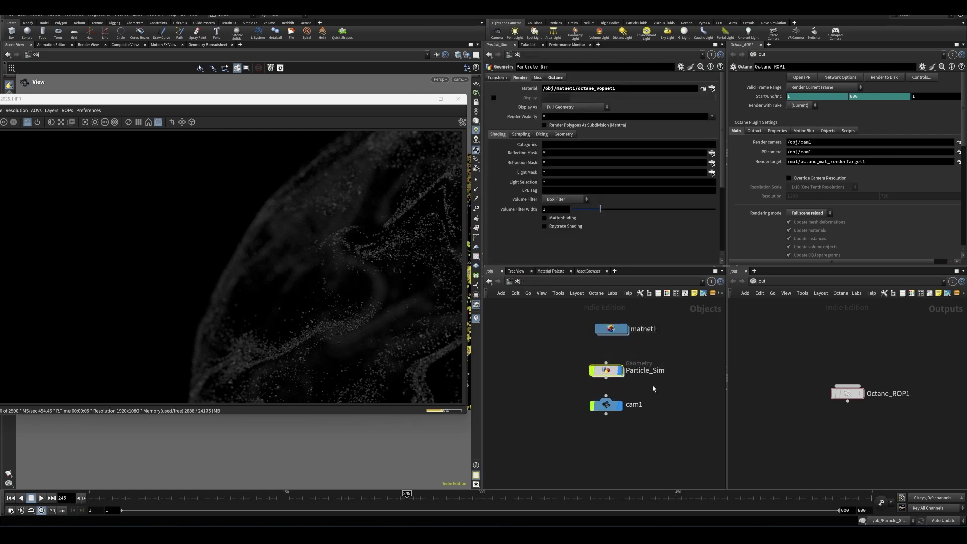
left_click(555, 78)
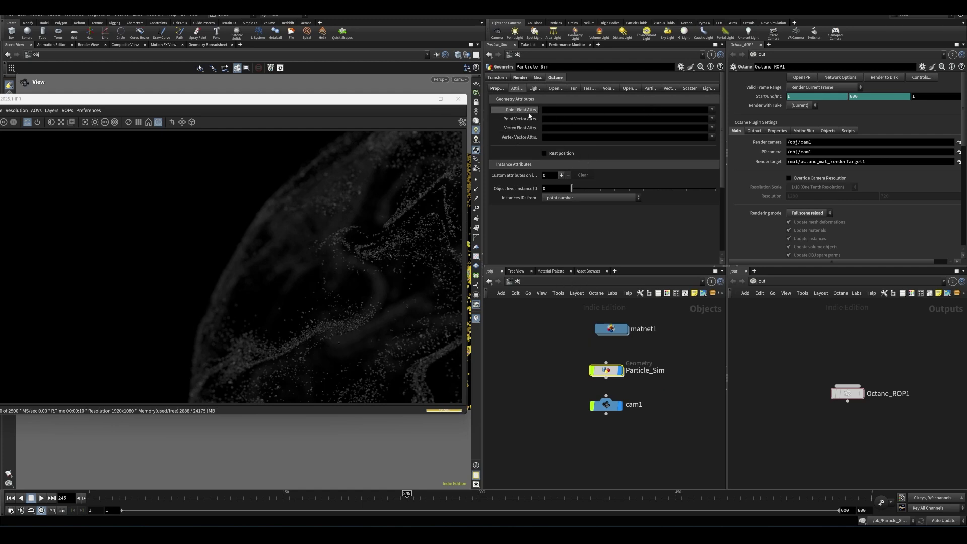
left_click(712, 110)
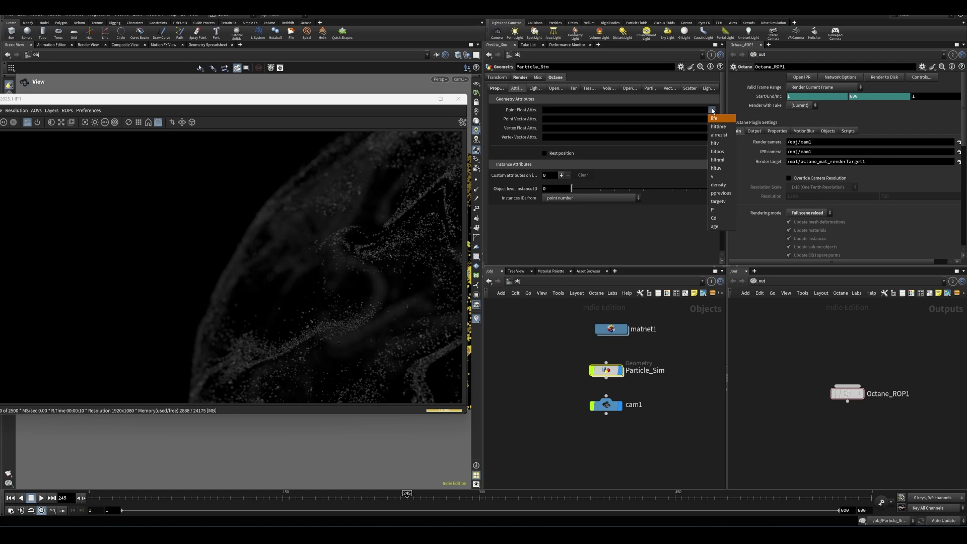
left_click(564, 357)
Look up the vertex attribute nodes available inside the octane_vopnet1 material without adding one
double_click(611, 329)
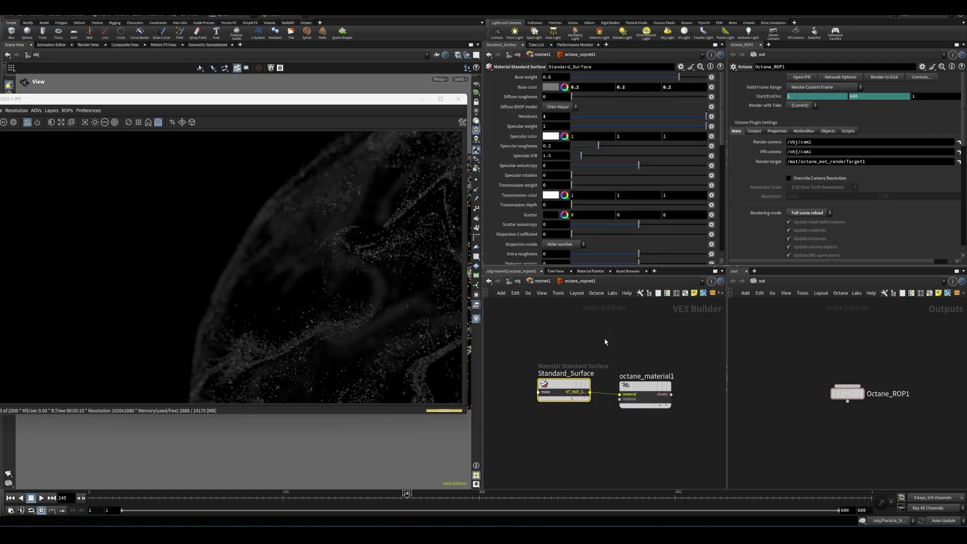
key("Tab")
type("ver")
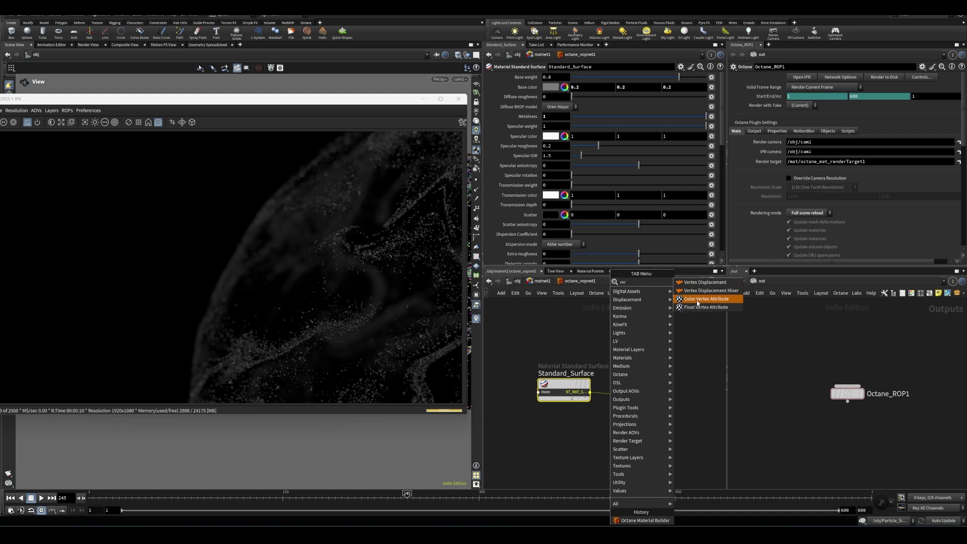
left_click(540, 323)
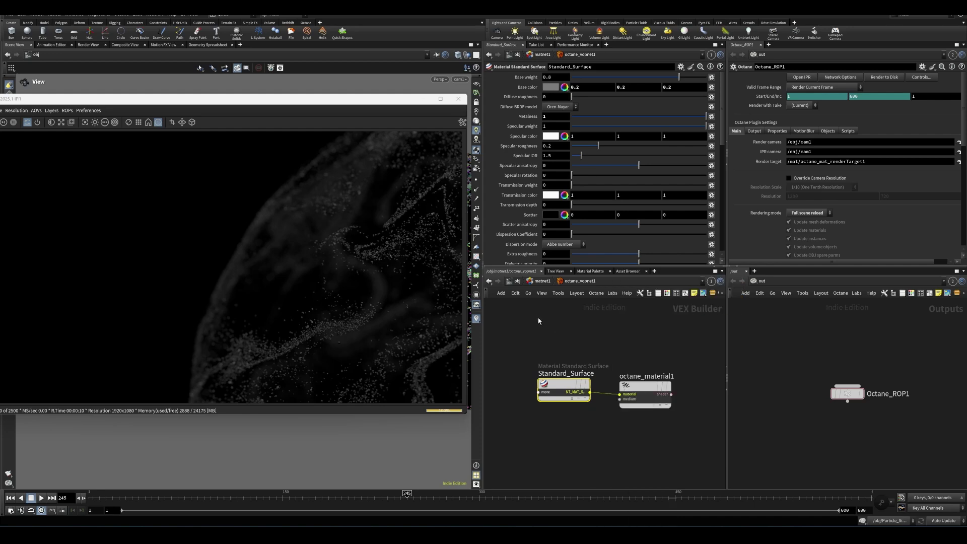
Return to Particle_Sim's Octane attribute settings in the object network and save the scene
left_click(517, 282)
left_click(606, 370)
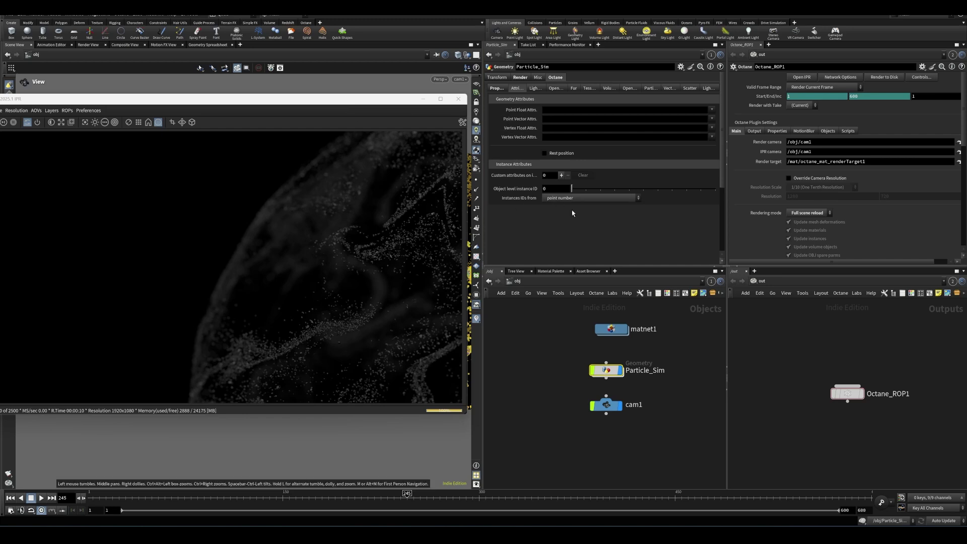
mouse_move(313, 102)
left_mouse_down()
mouse_move(364, 247)
mouse_move(329, 138)
mouse_move(373, 338)
mouse_move(380, 172)
mouse_move(327, 89)
mouse_move(308, 96)
left_mouse_up()
key("ctrl+s")
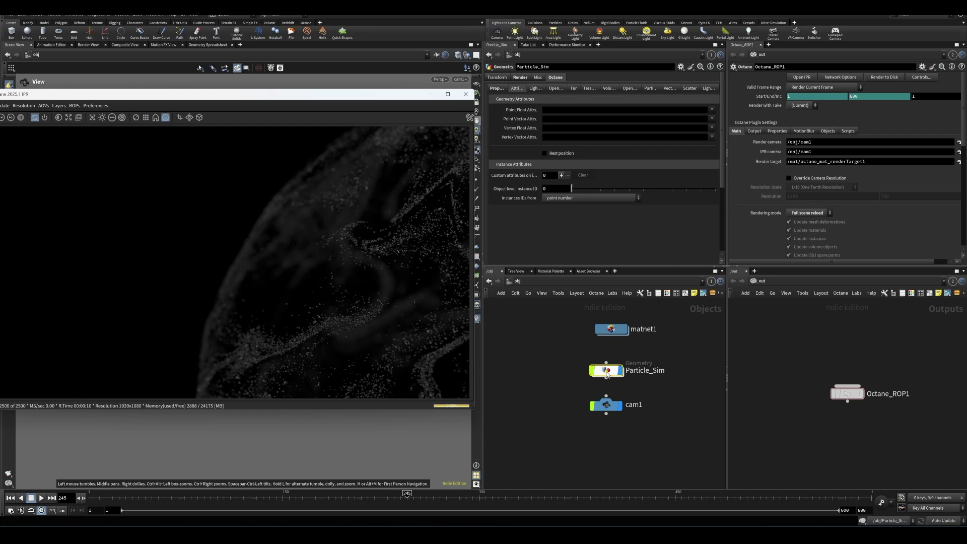
Uncover the viewport to compare the particles' colours with the IPR render, and put the IPR window back over it
mouse_move(610, 373)
left_click_drag(390, 97, 413, 341)
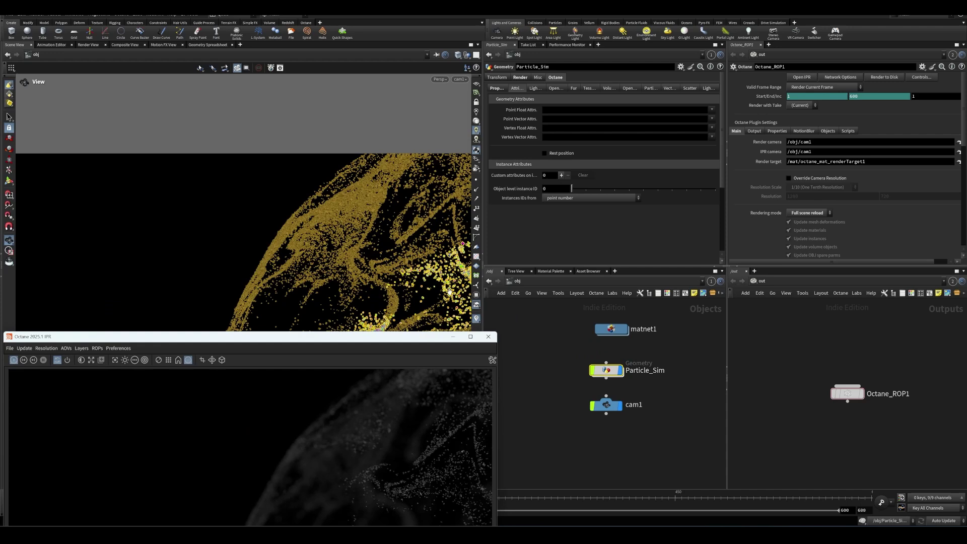
left_click_drag(397, 340, 385, 91)
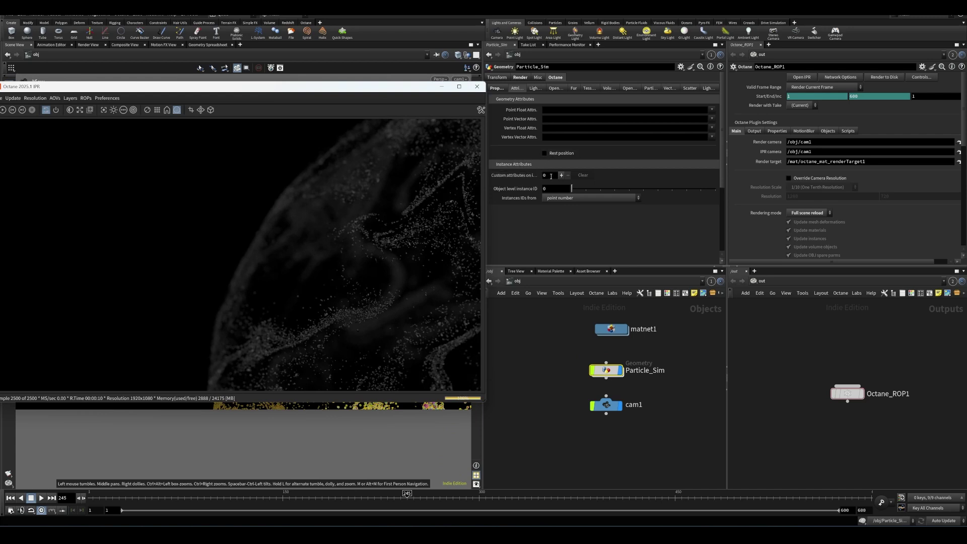
Add one custom instance attribute to Particle_Sim with Cd as its point attribute, and check the assignment choices
left_click(562, 175)
left_click(626, 186)
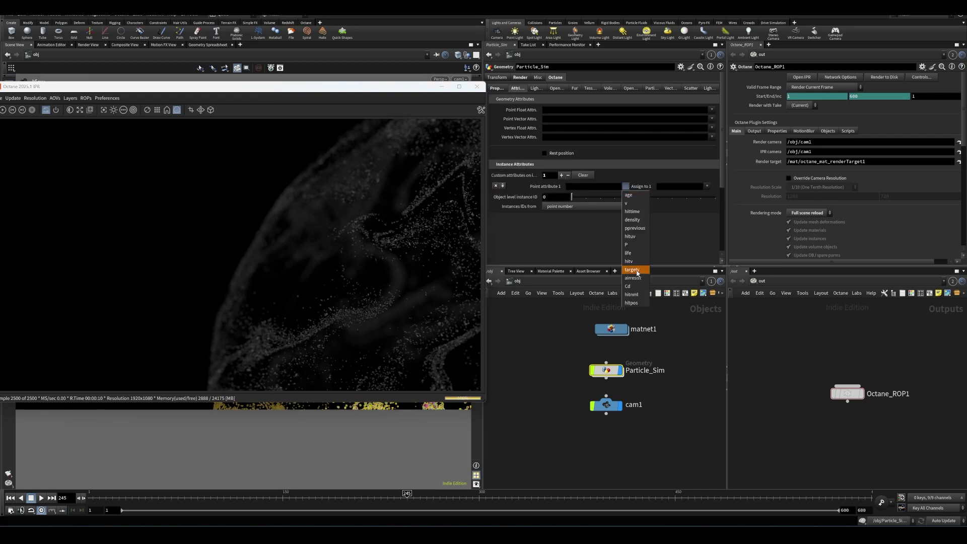
left_click(630, 286)
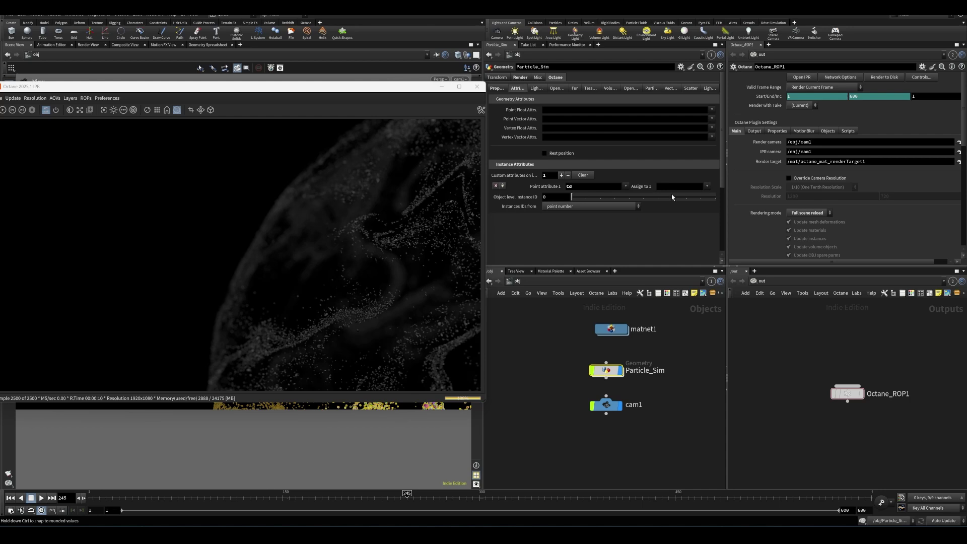
left_click(708, 187)
left_click(709, 186)
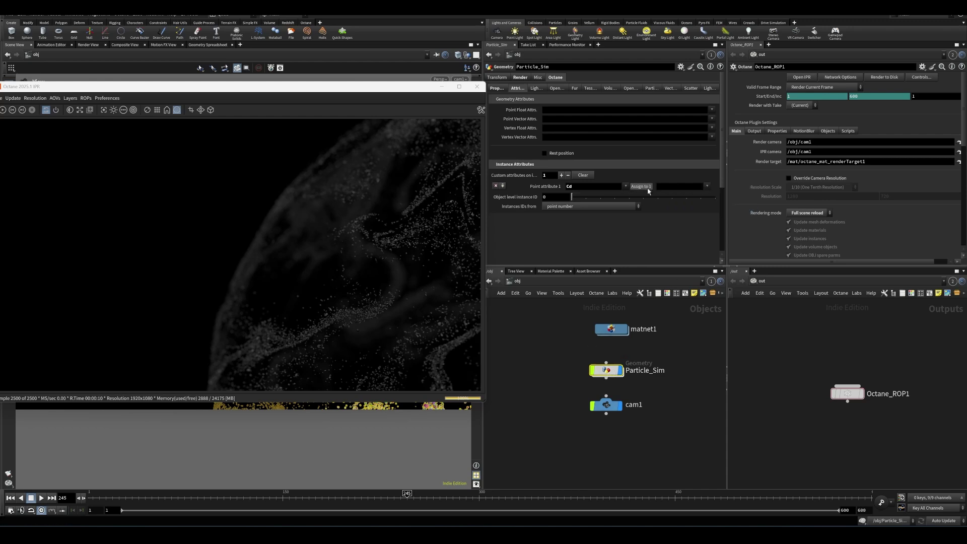
Add a Texture Instance Color node beside Standard_Surface inside matnet1's octane_vopnet1 material
double_click(608, 370)
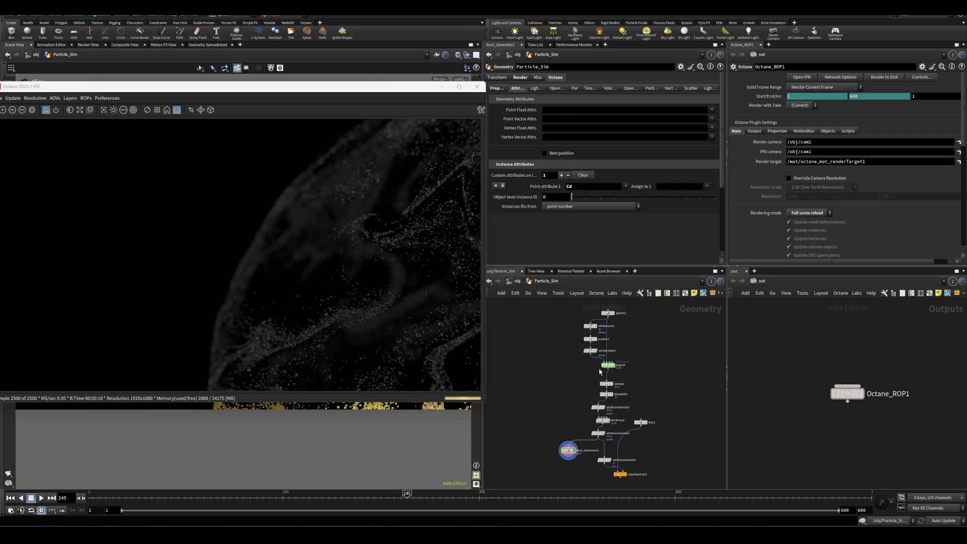
left_click(517, 281)
double_click(610, 330)
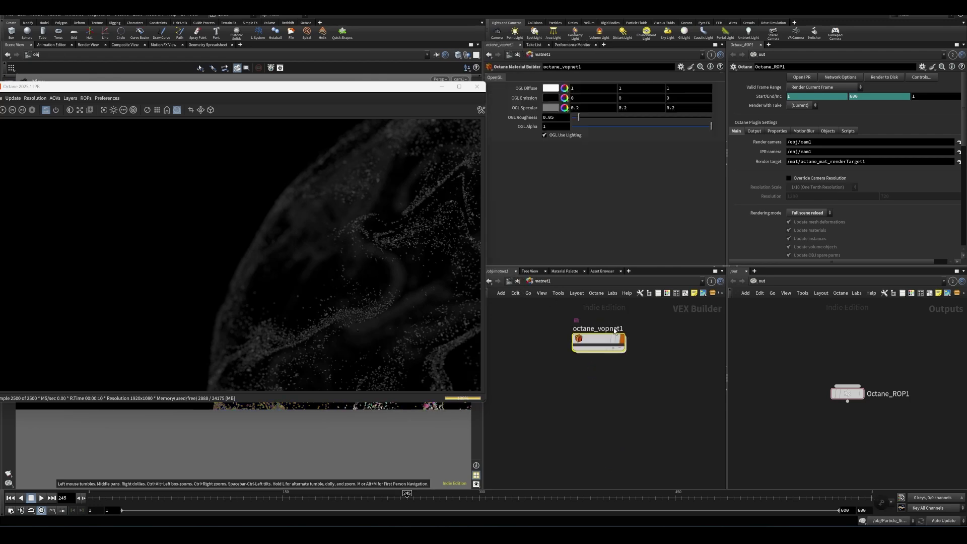
double_click(602, 341)
key("Tab")
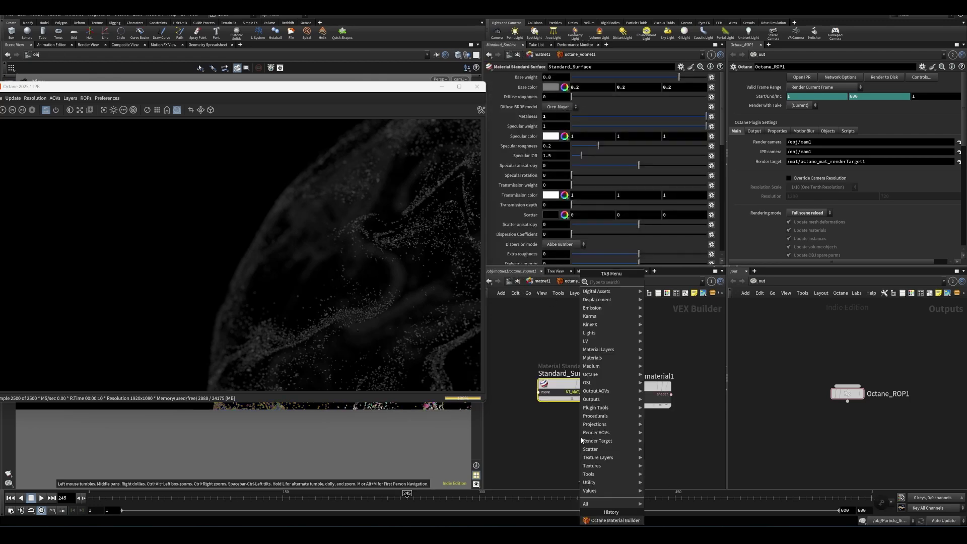
type("ins")
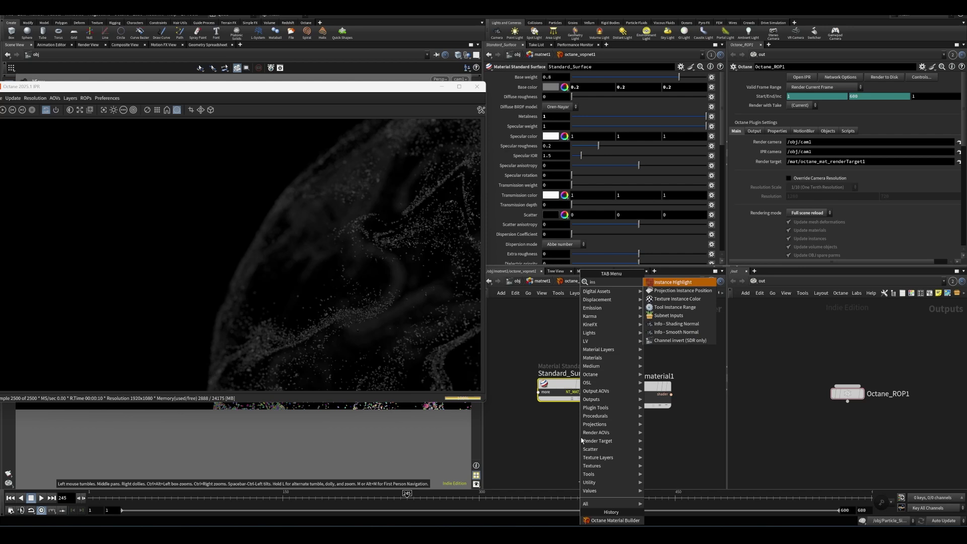
left_click(687, 301)
middle_click_drag(556, 429, 667, 409)
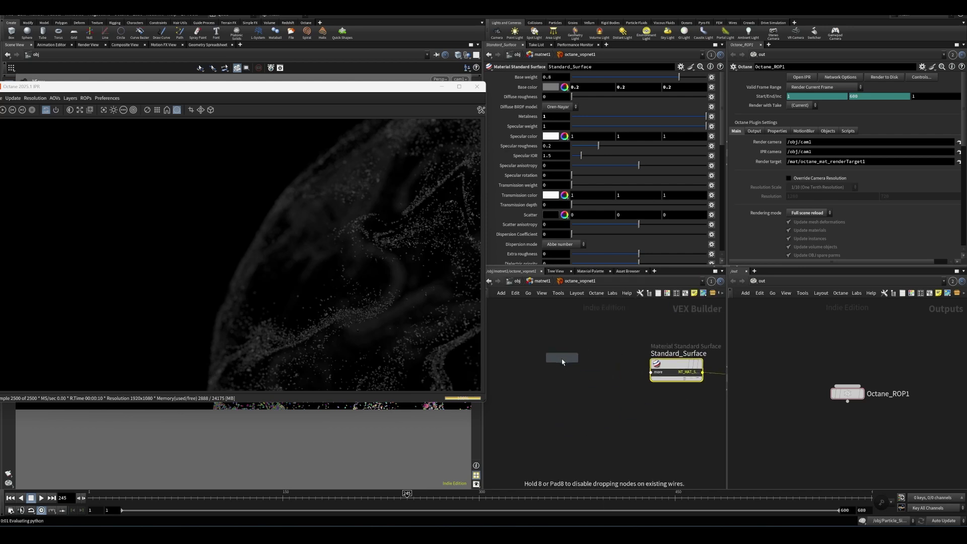
left_click(557, 360)
middle_click_drag(605, 360, 581, 390)
Connect Texture_Instance_Color1 to the base colour of Standard_Surface and place it close to that node
left_click_drag(557, 398, 641, 401)
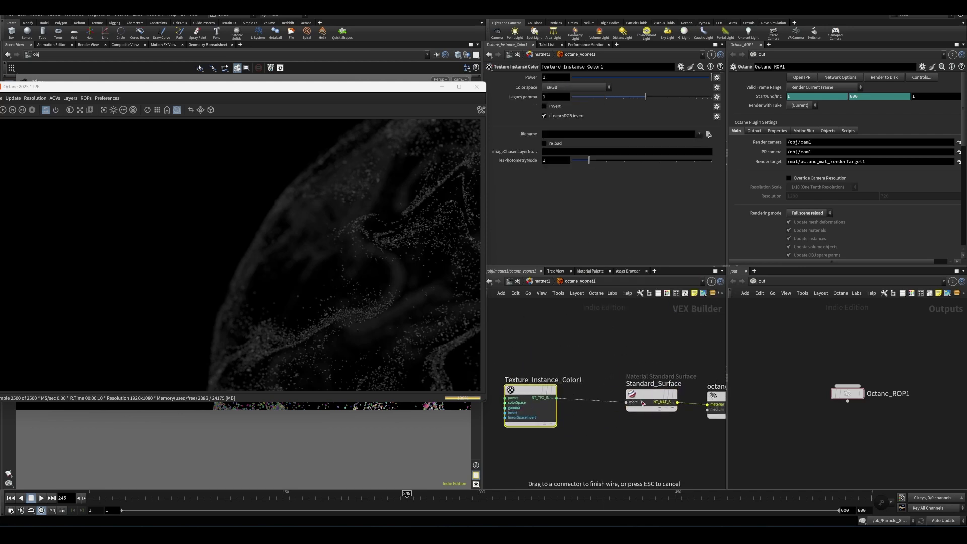
left_click(642, 403)
left_click(665, 25)
left_click_drag(530, 390, 570, 394)
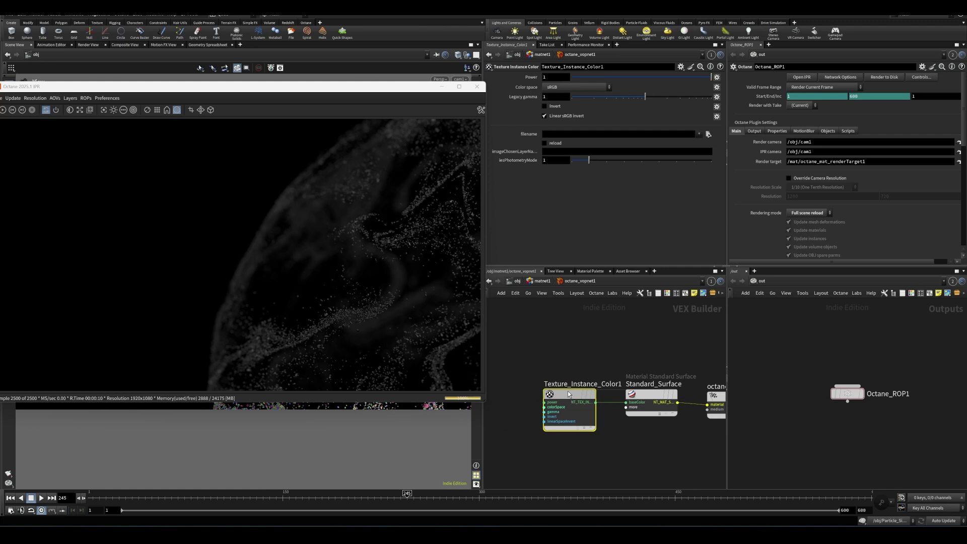
Assign Particle_Sim's Cd instance attribute to /obj/matnet1/octane_vopnet1/Texture_Instance_Color1 and save the scene
left_click(517, 280)
left_click(557, 359)
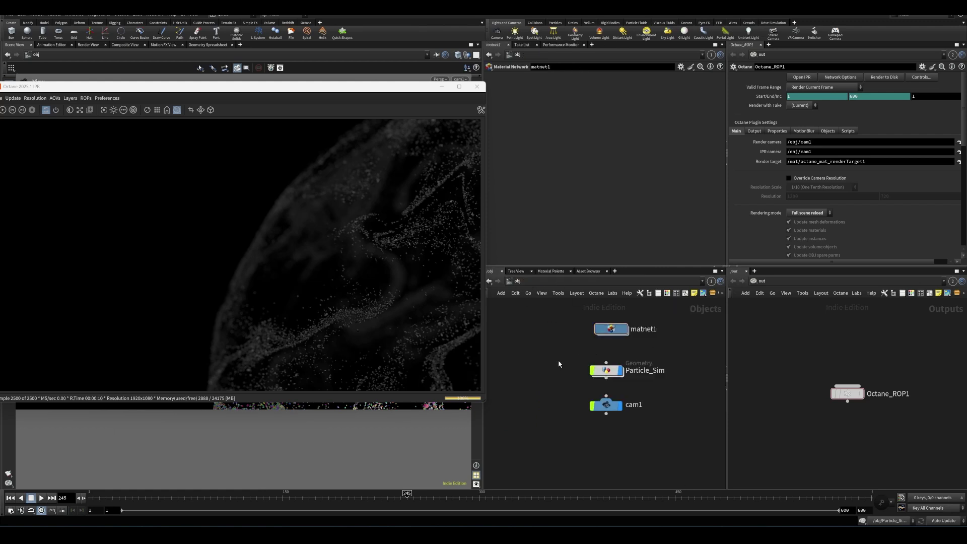
left_click_drag(570, 353, 598, 371)
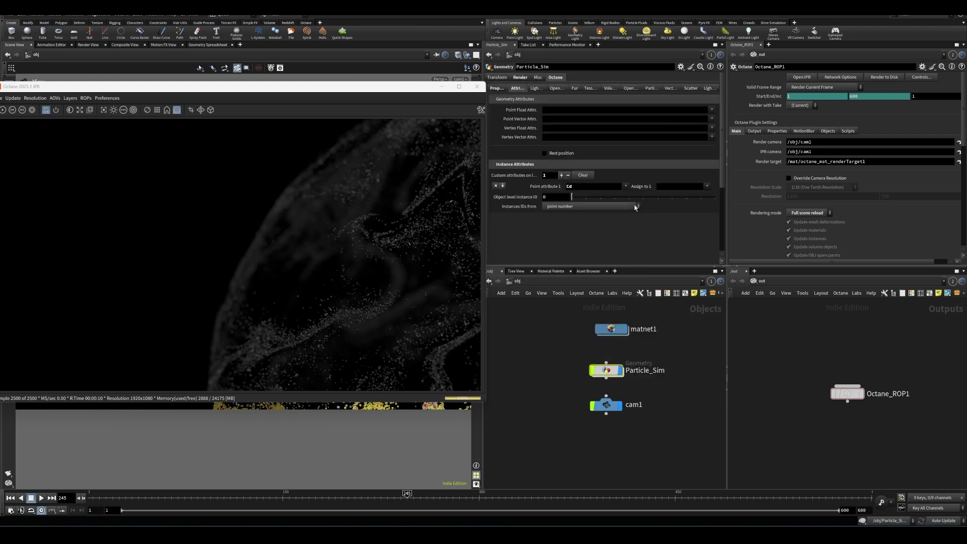
left_click(711, 187)
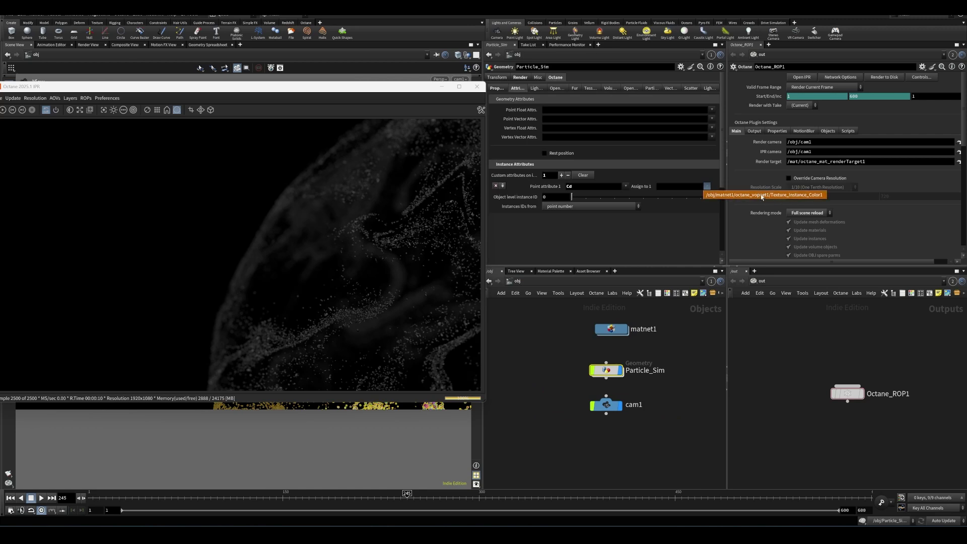
key("ctrl+s")
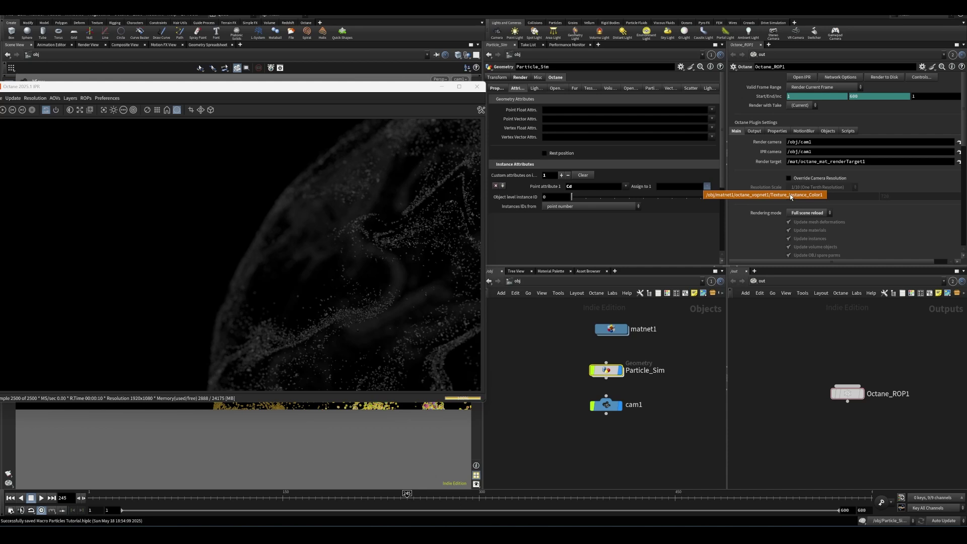
left_click(786, 197)
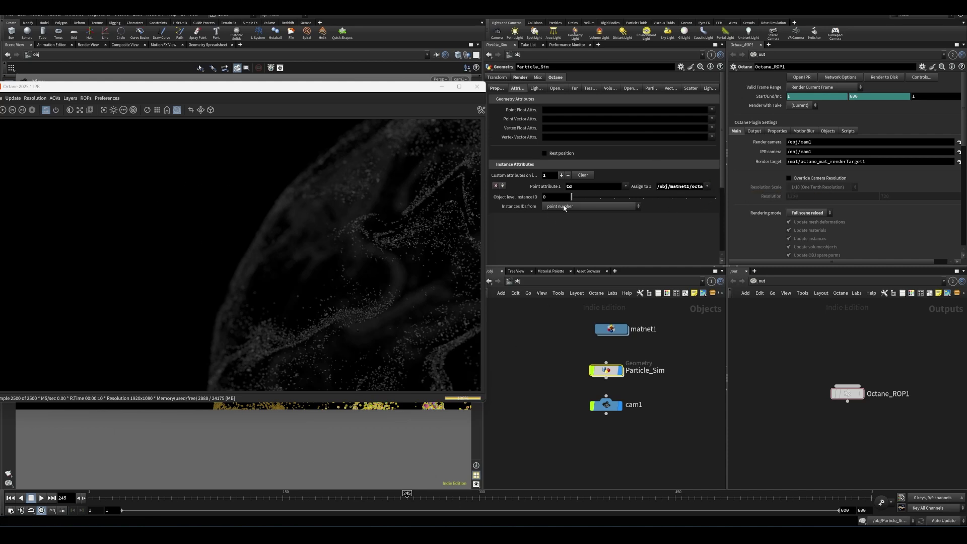
left_click_drag(84, 87, 113, 97)
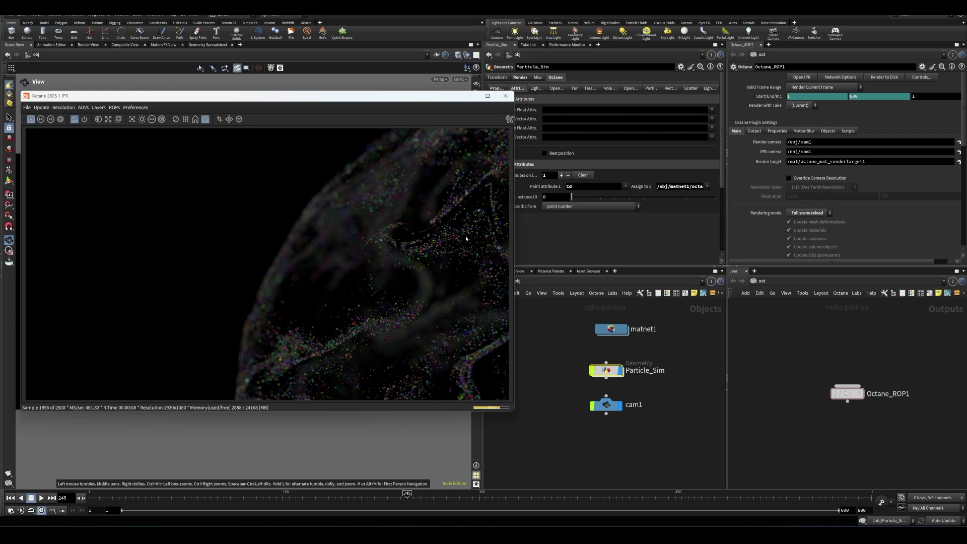
Try taking Particle_Sim's instance IDs from the 'id' point attribute, and inspect Rock_Generator1 inside its network
left_click(563, 207)
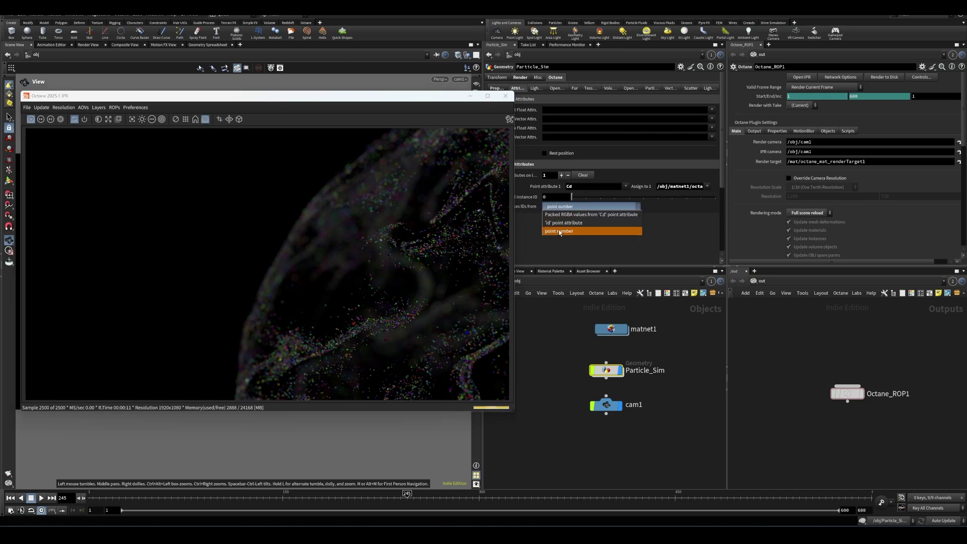
left_click(564, 223)
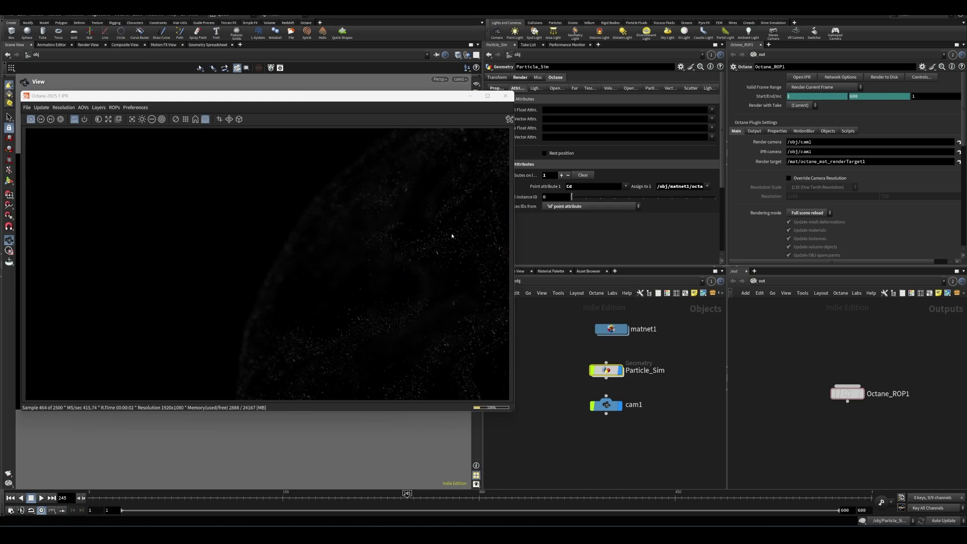
left_click(565, 207)
left_click(598, 371)
double_click(599, 372)
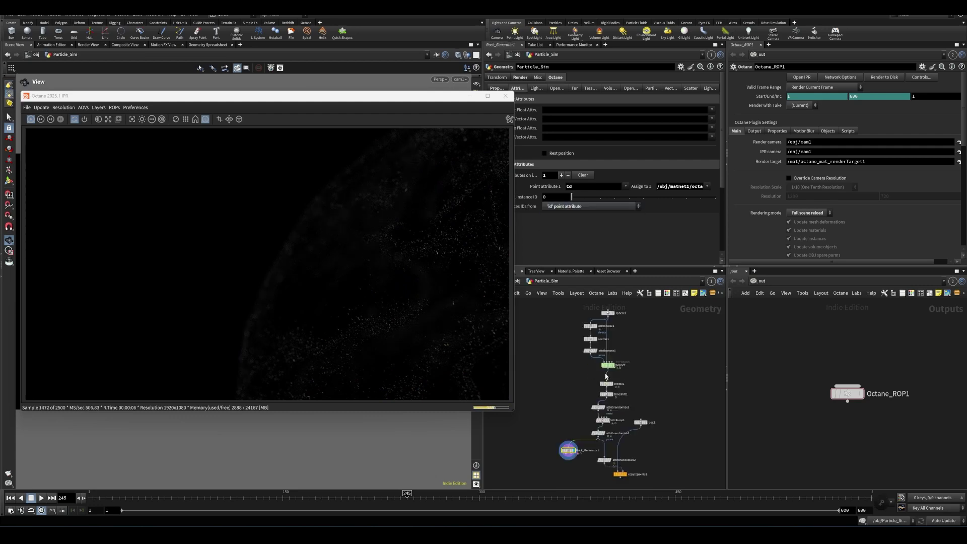
scroll(612, 381, "up", 2)
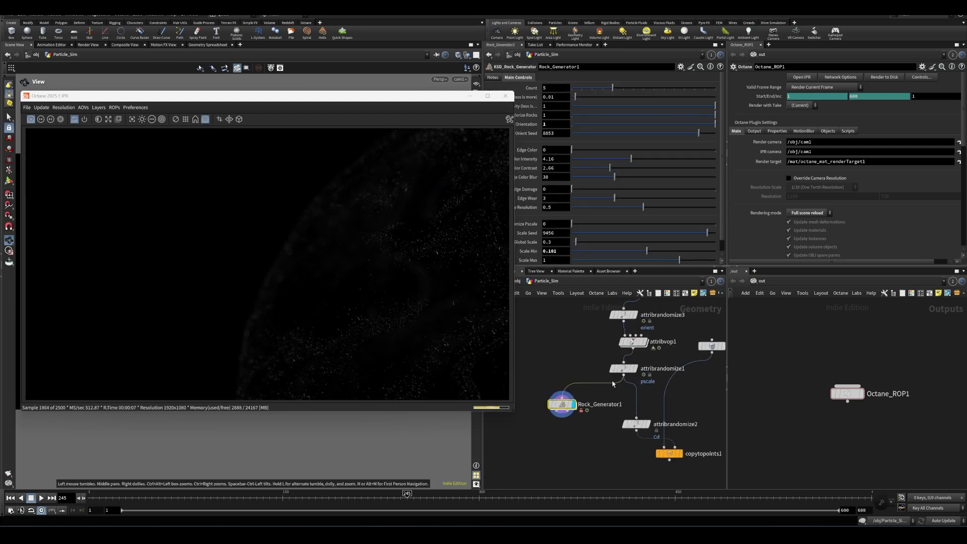
middle_click(561, 404)
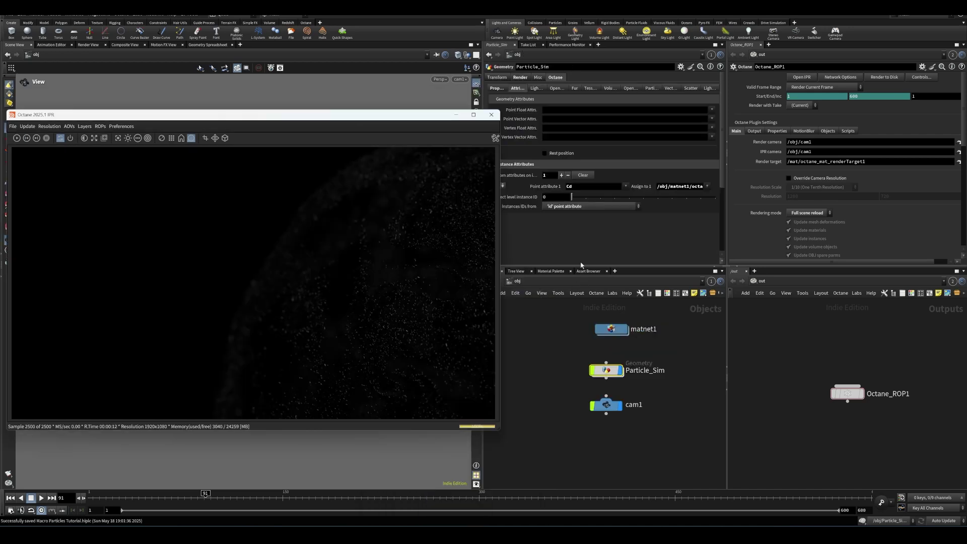
Take Particle_Sim's instance IDs from the point number and restart the IPR render after reviewing its copy network
left_click(570, 206)
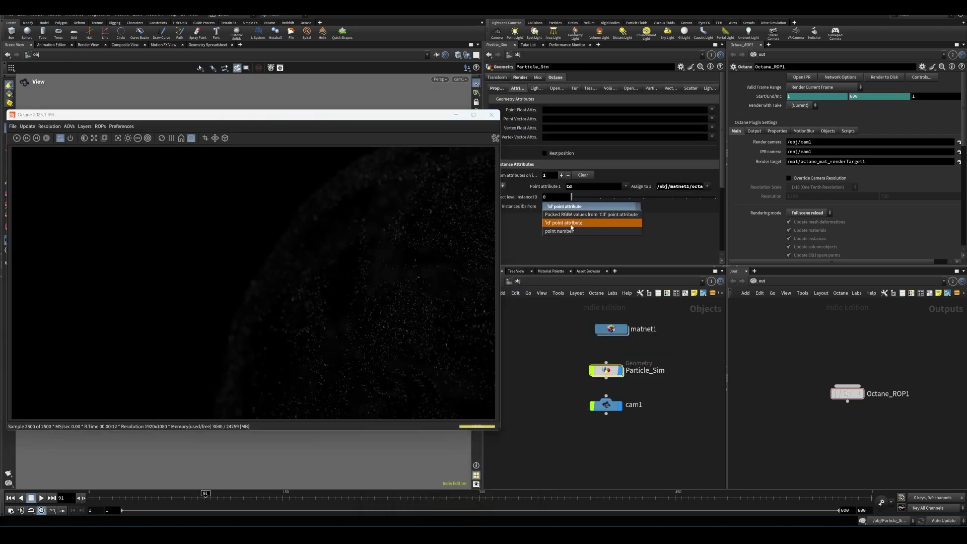
left_click(572, 232)
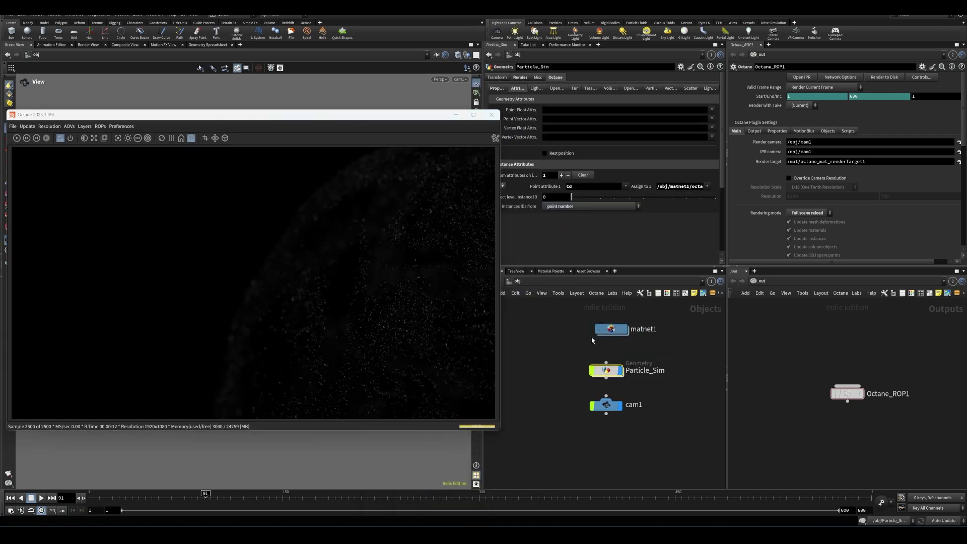
double_click(606, 373)
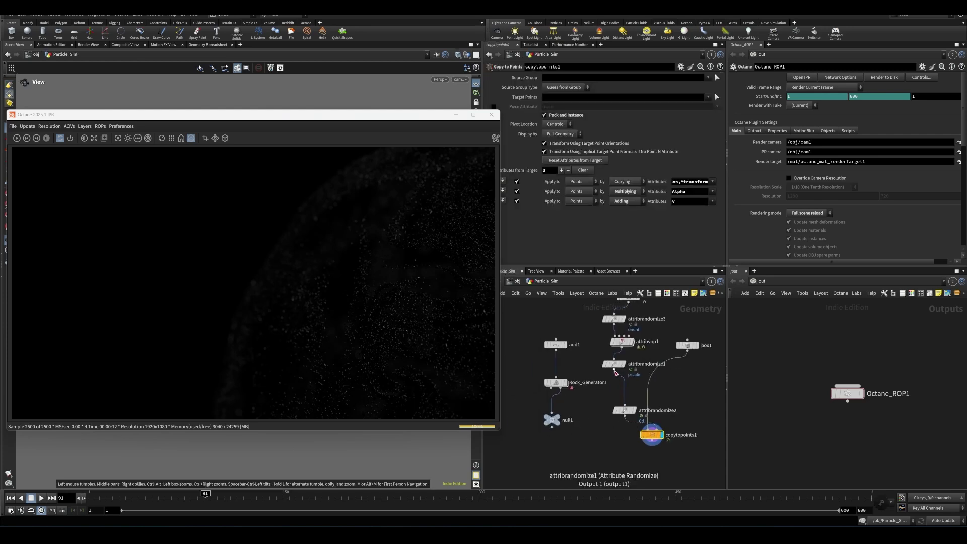
left_click_drag(615, 373, 554, 383)
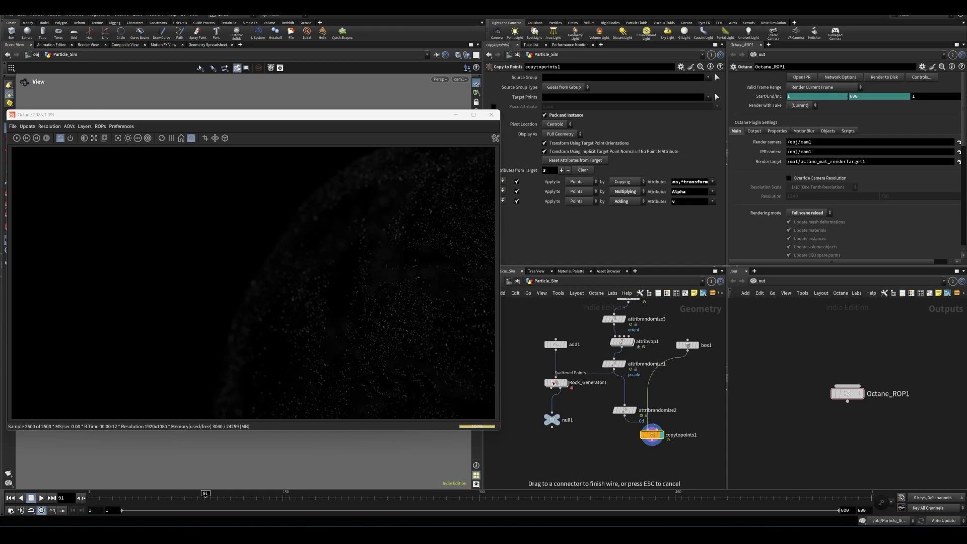
left_click(518, 281)
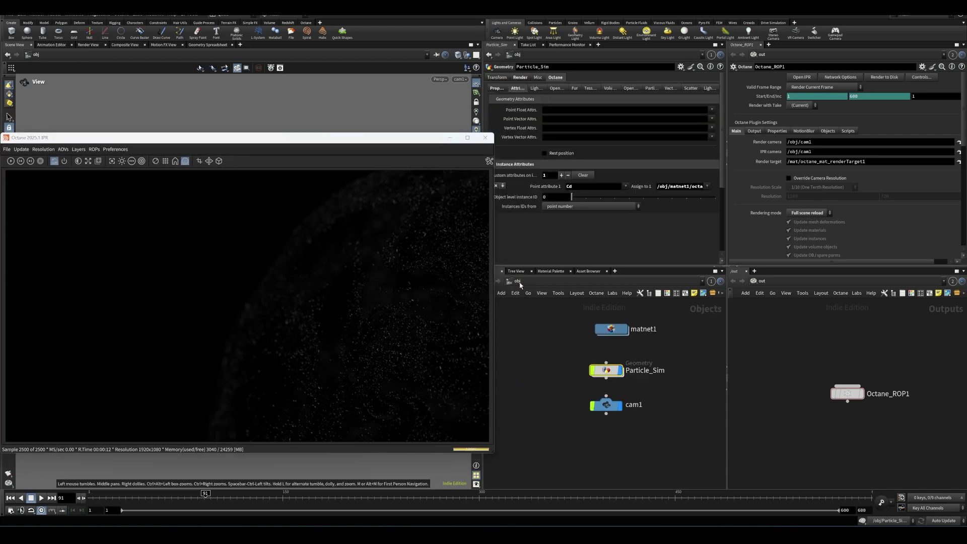
left_click(11, 161)
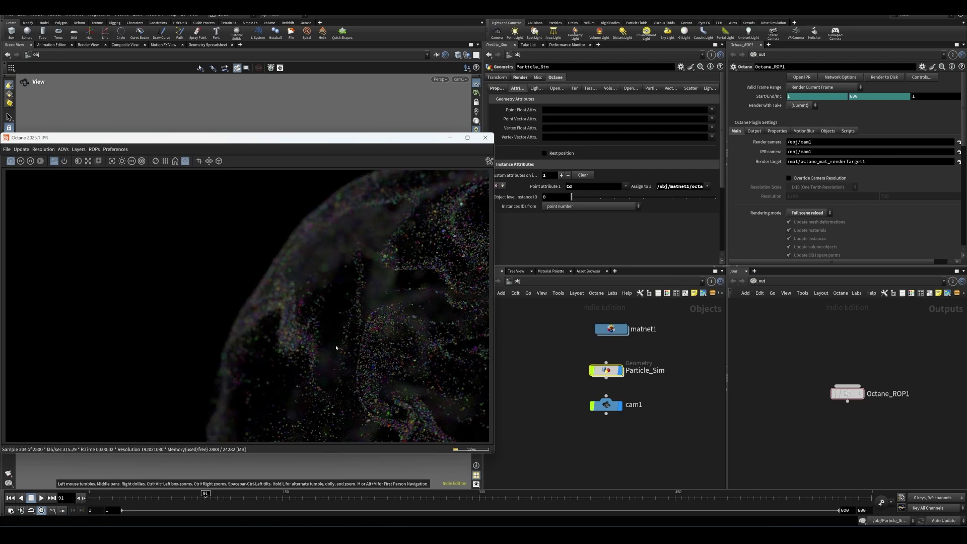
Reposition the IPR window to view the coloured particle render, and save the scene
left_click_drag(338, 143, 376, 130)
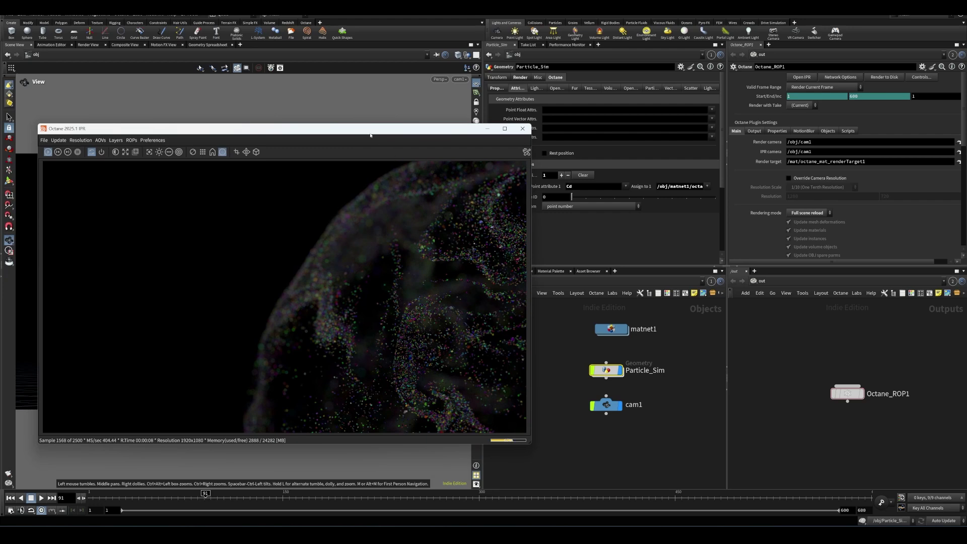
left_click_drag(370, 135, 368, 115)
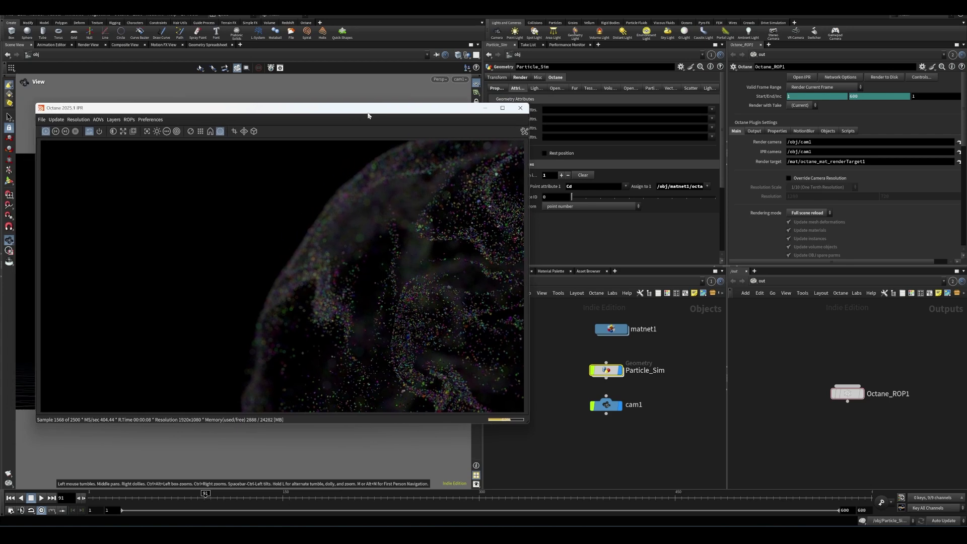
left_click_drag(368, 115, 363, 122)
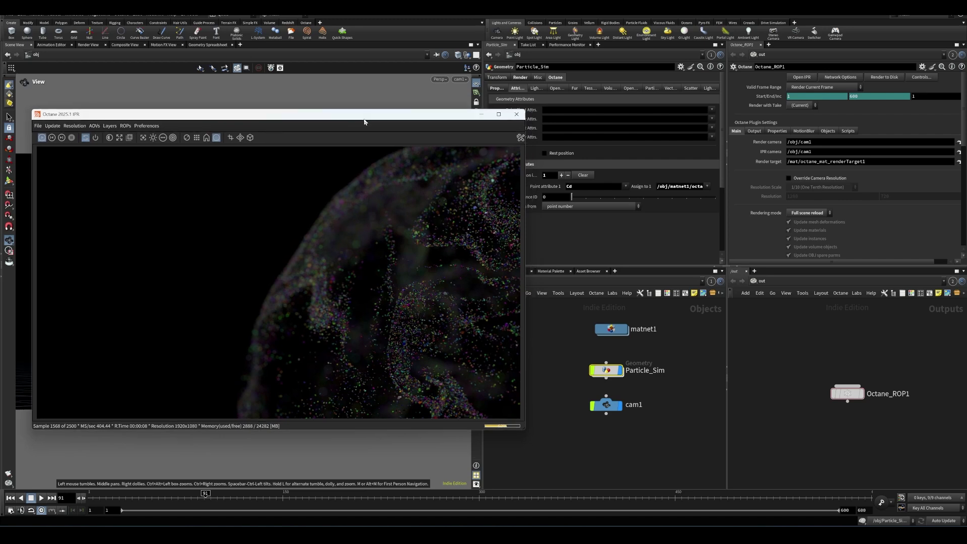
key("ctrl+s")
Make room before Standard_Surface in octane_vopnet1 and feed Texture_Instance_Color1 into the input of a new Tool Gradient node
double_click(615, 330)
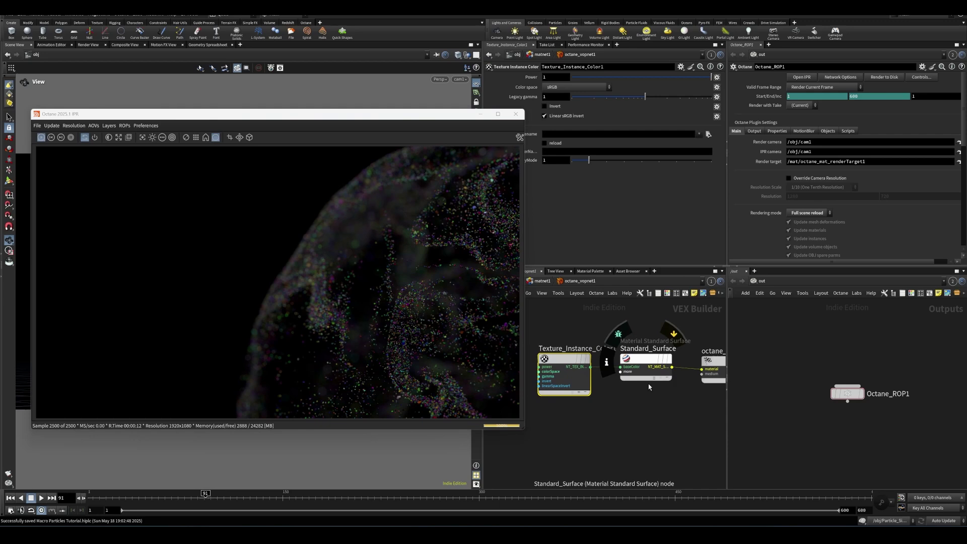
scroll(623, 376, "down", 2)
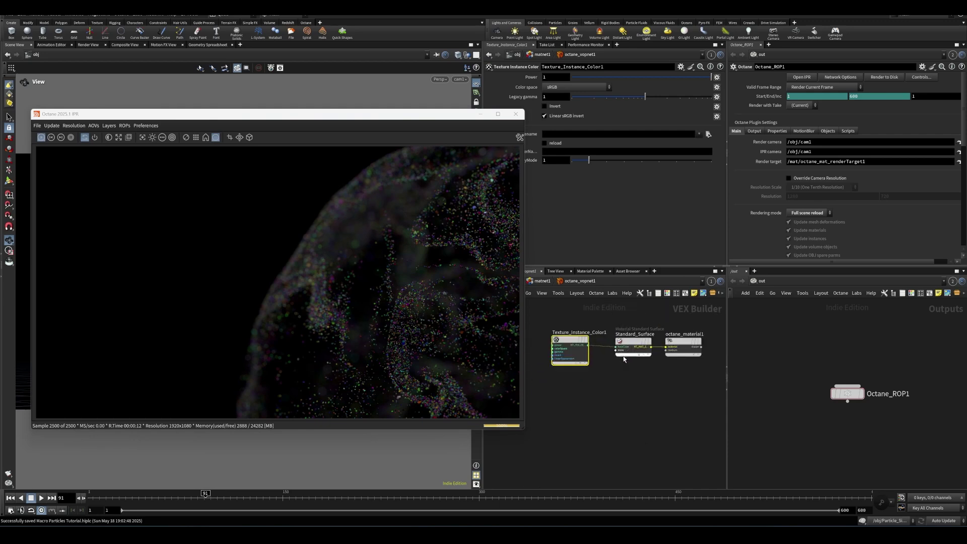
left_click_drag(700, 381, 648, 346)
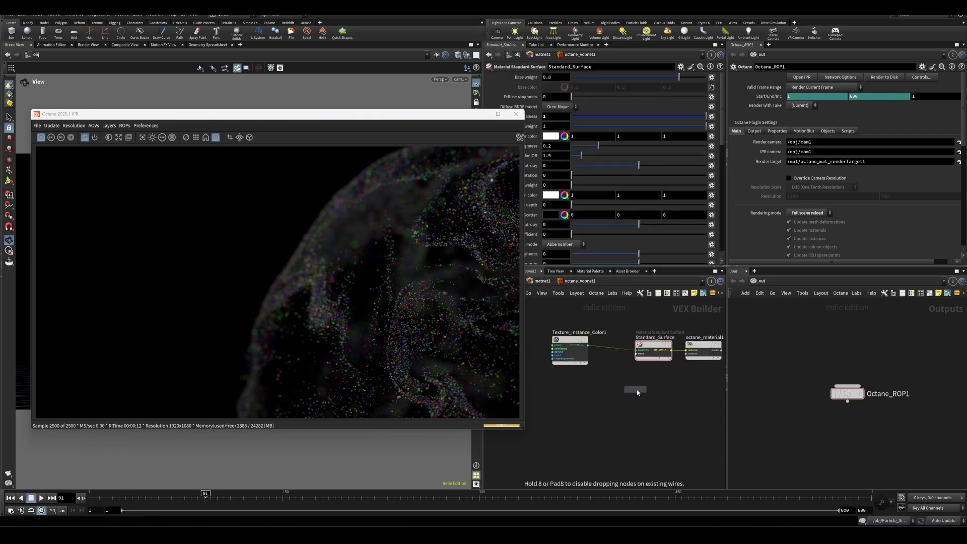
left_click(620, 396)
scroll(596, 359, "up", 3)
left_click_drag(582, 334, 605, 426)
left_click_drag(449, 116, 424, 117)
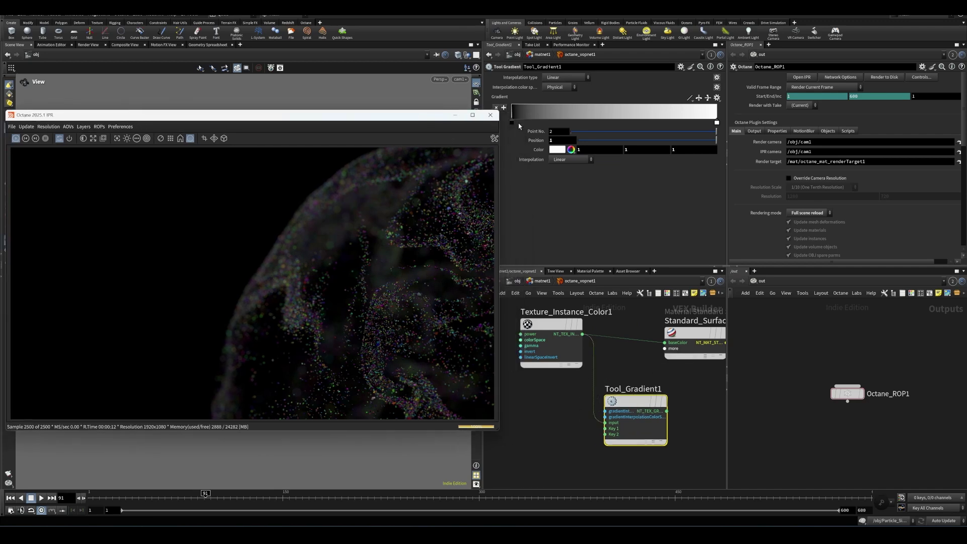
Move the gradient's black key inward and its white key to about 0.85, and recolour the white key golden with hue 30 and saturation about 0.75
left_click_drag(512, 123, 562, 123)
left_click_drag(717, 122, 685, 122)
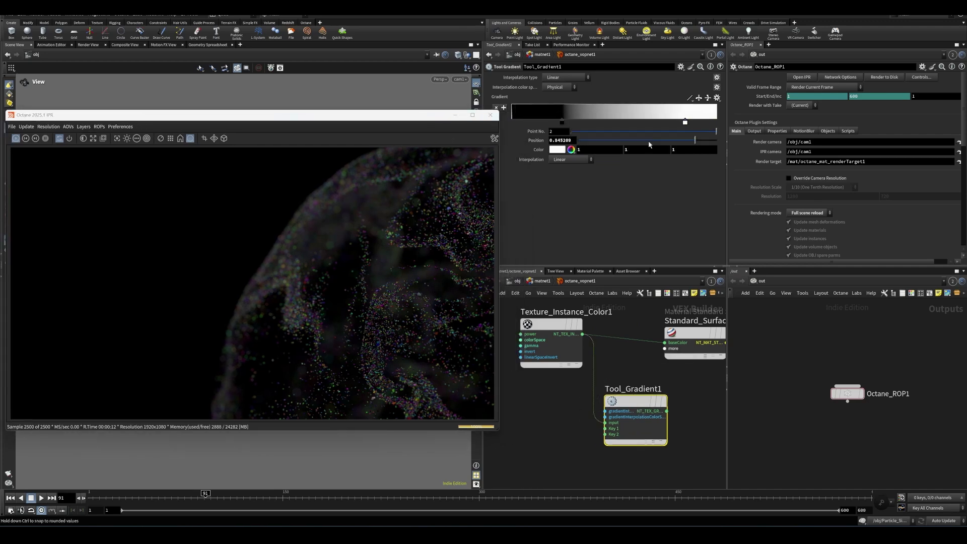
left_click(559, 150)
left_click(566, 192)
left_click_drag(566, 200, 636, 200)
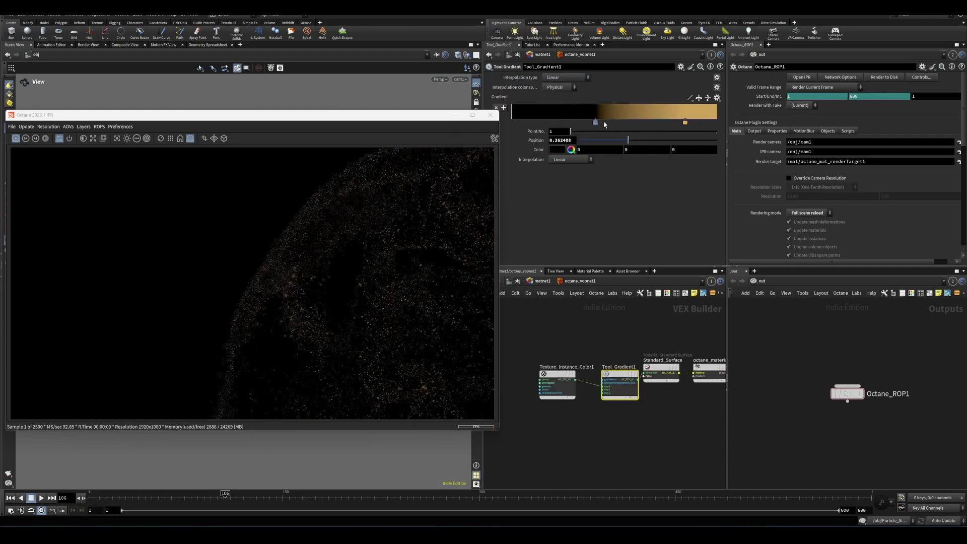
Route Tool_Gradient1 into Standard_Surface's base colour and line the nodes up in one row
left_click(632, 356)
left_click_drag(632, 355, 631, 351)
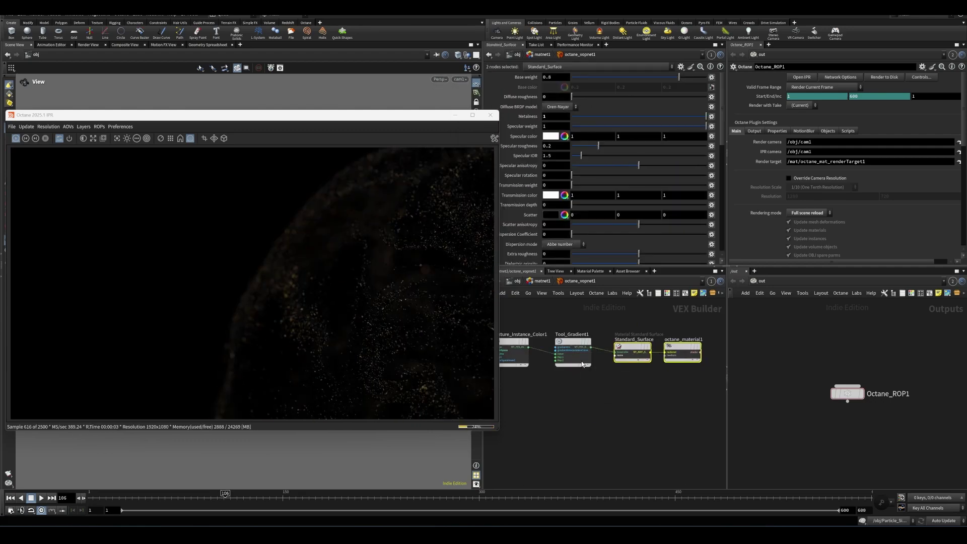
Add a Material Mixer node below Standard_Surface in octane_vopnet1
left_click(639, 390)
key("Tab")
type("mater")
key("Down")
key("Down")
key("Down")
key("Down")
key("Down")
key("Down")
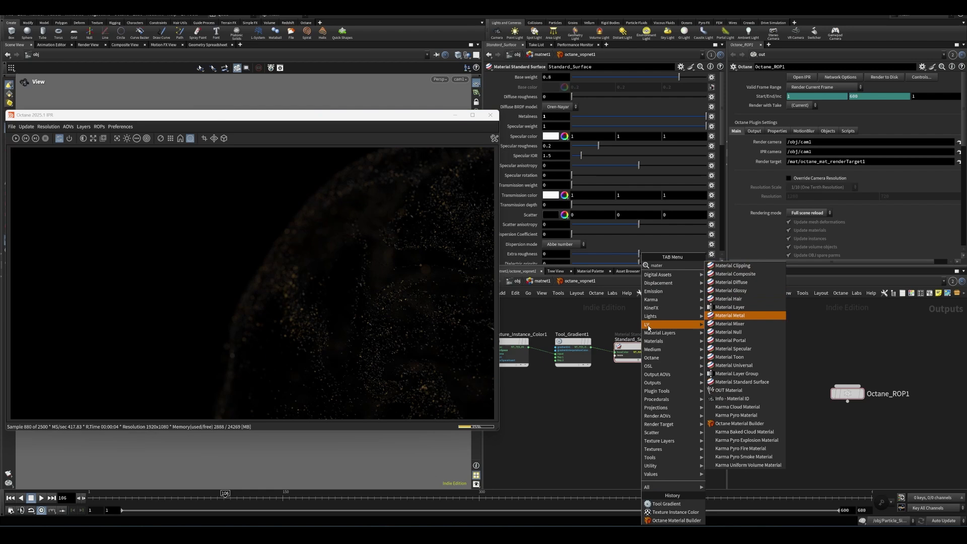
key("Down")
key("Return")
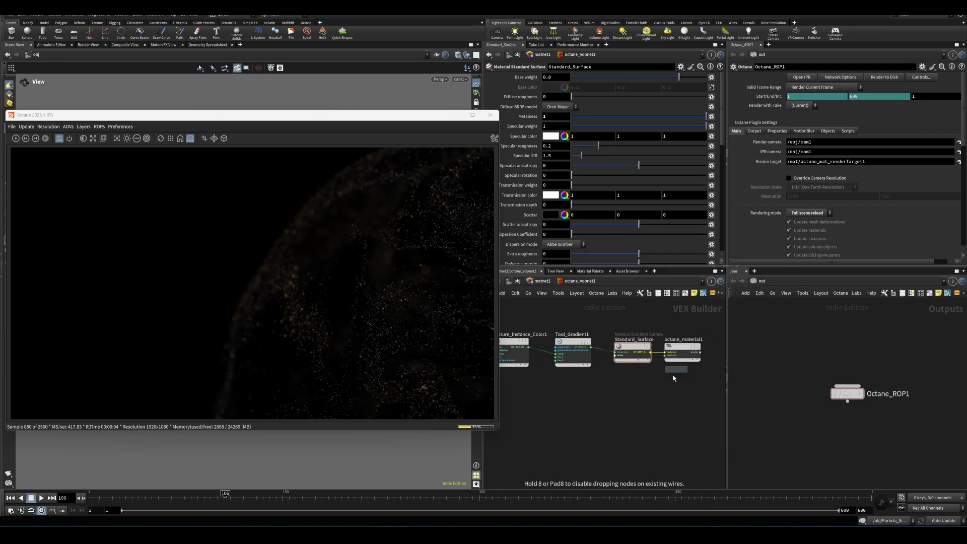
left_click(638, 401)
Duplicate Standard_Surface, detach the gradient from both surfaces, and feed Tool_Gradient1 into Material_Mixer1's amount input instead
left_click_drag(631, 348, 588, 431, "alt")
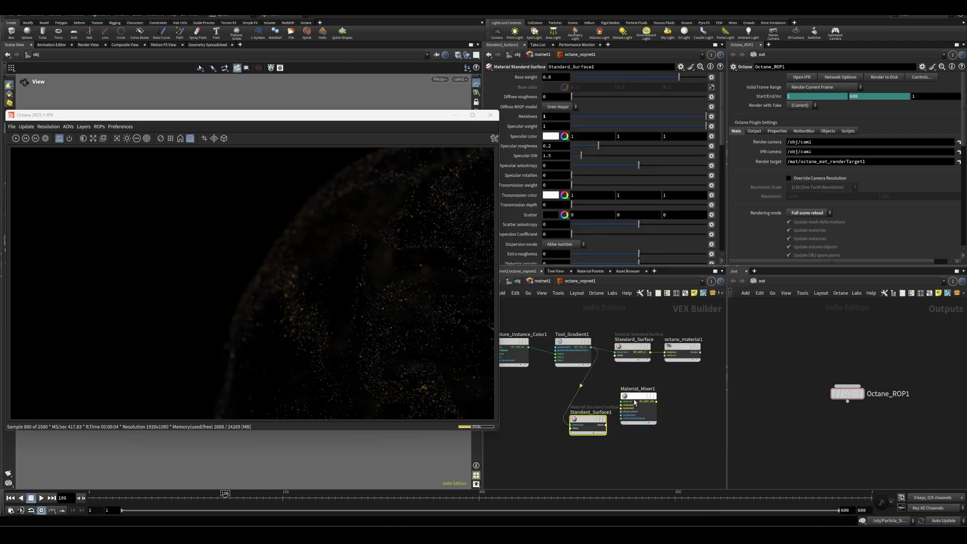
key("y")
mouse_move(612, 334)
left_mouse_down()
mouse_move(590, 367)
mouse_move(628, 405)
left_mouse_up()
Recolour Tool_Gradient1's golden key white and move it close to the black key, at position about 0.625
left_click(570, 337)
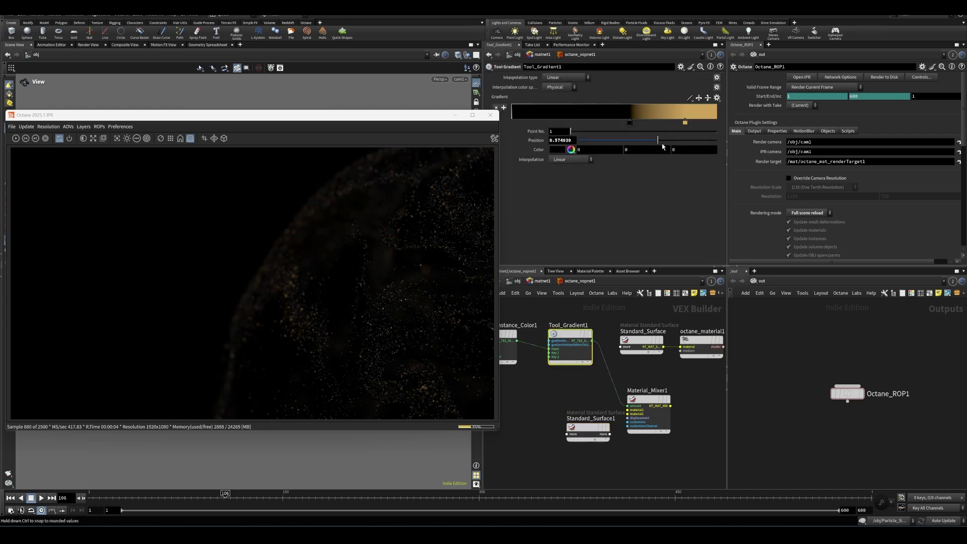
left_click(686, 123)
left_click(650, 143)
left_click(660, 81)
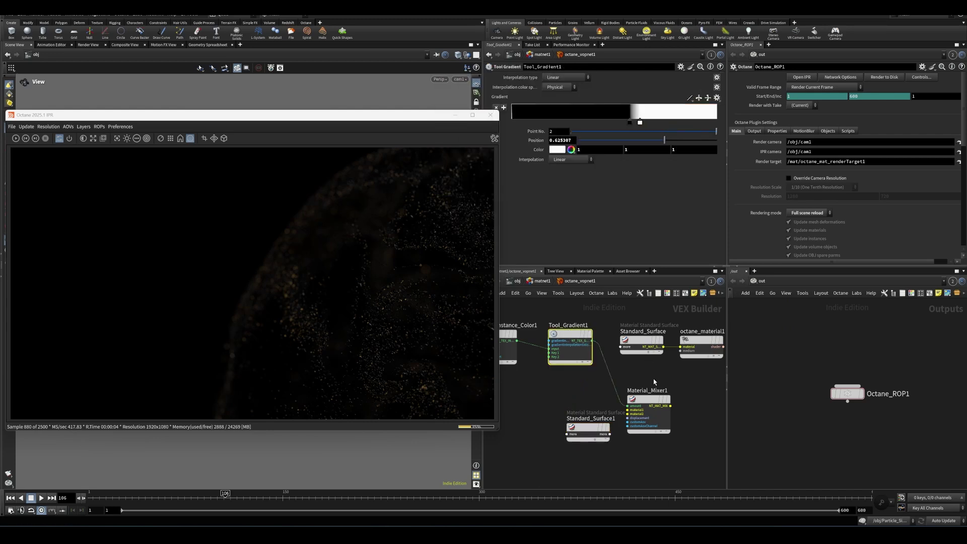
Wire both standard surfaces through Material_Mixer1 into octane_material1, and give Standard_Surface1 an orange base colour of 1, 0.5, 0
middle_click_drag(655, 383, 619, 376)
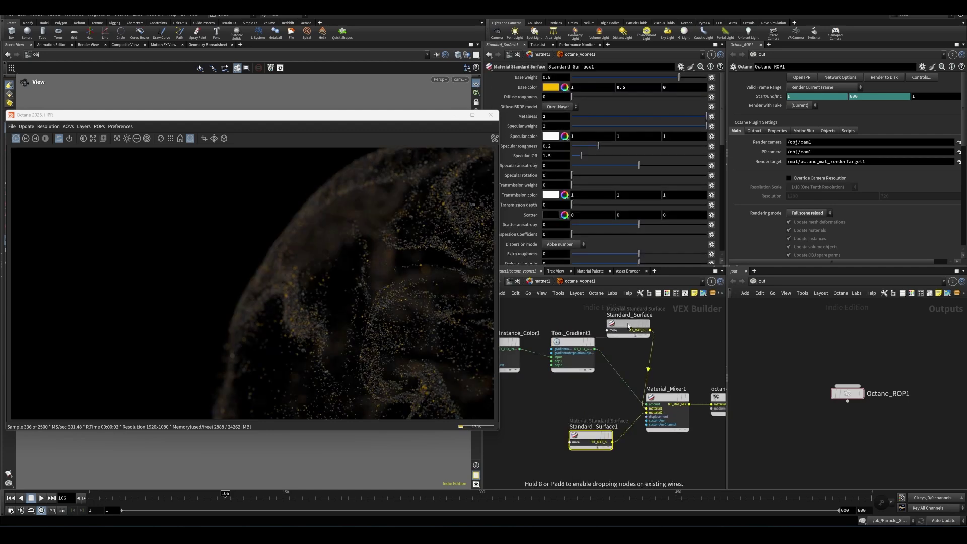
left_click_drag(597, 359, 602, 409)
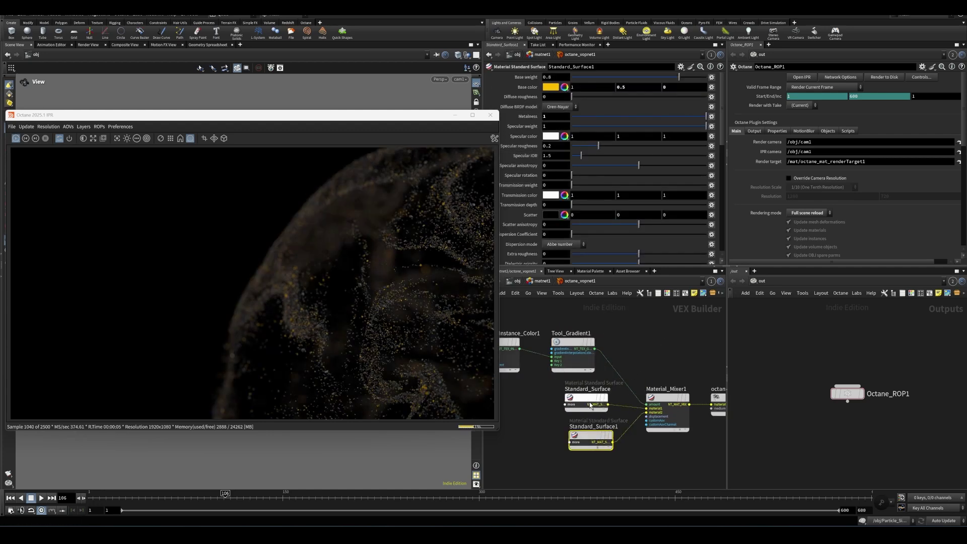
Try an emission weight of 1 on Standard_Surface1, save the scene, and return the weight to 0
left_click_drag(597, 116, 572, 139)
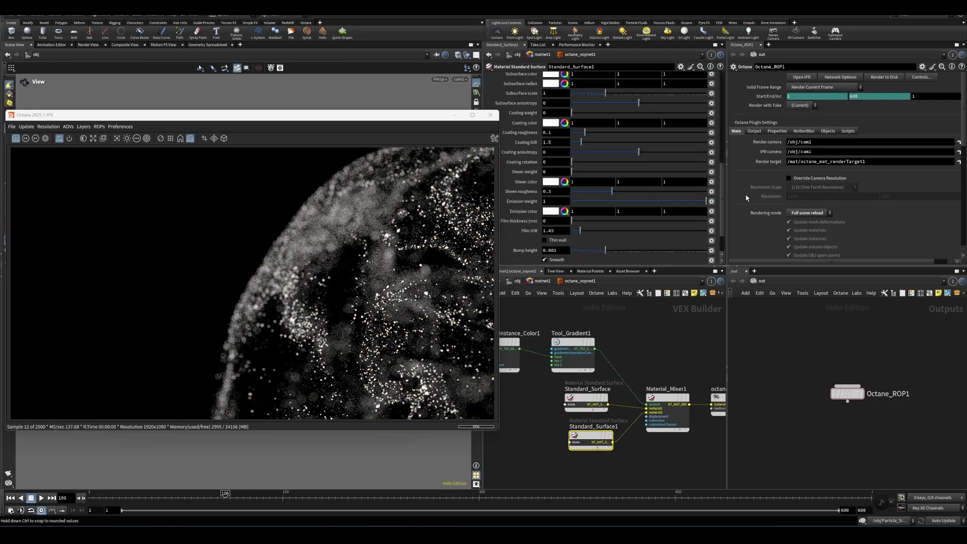
key("ctrl+s")
left_click_drag(706, 201, 572, 201)
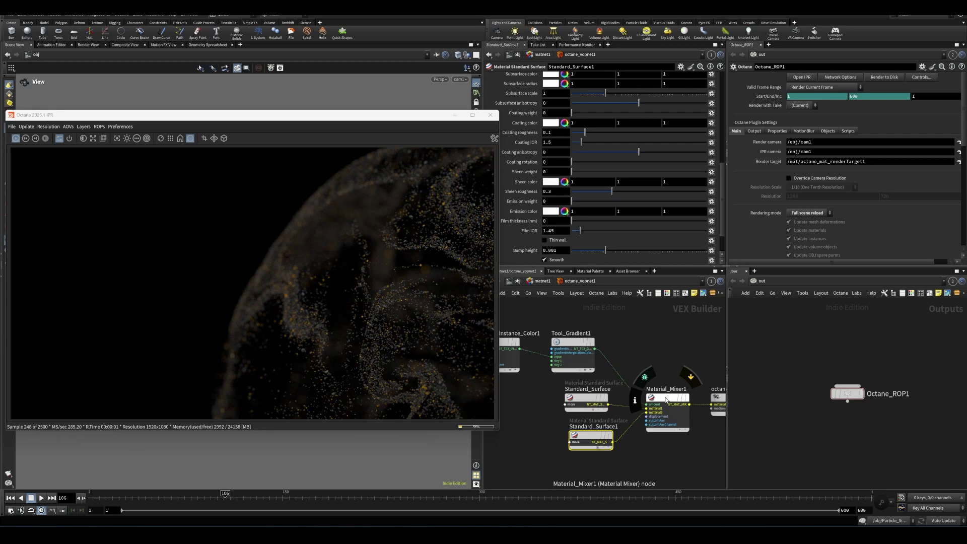
Align Standard_Surface above its duplicate, and give it a 0.2 grey base colour with metalness about 0.8
mouse_move(584, 400)
left_mouse_down()
mouse_move(646, 349)
mouse_move(590, 406)
left_mouse_up()
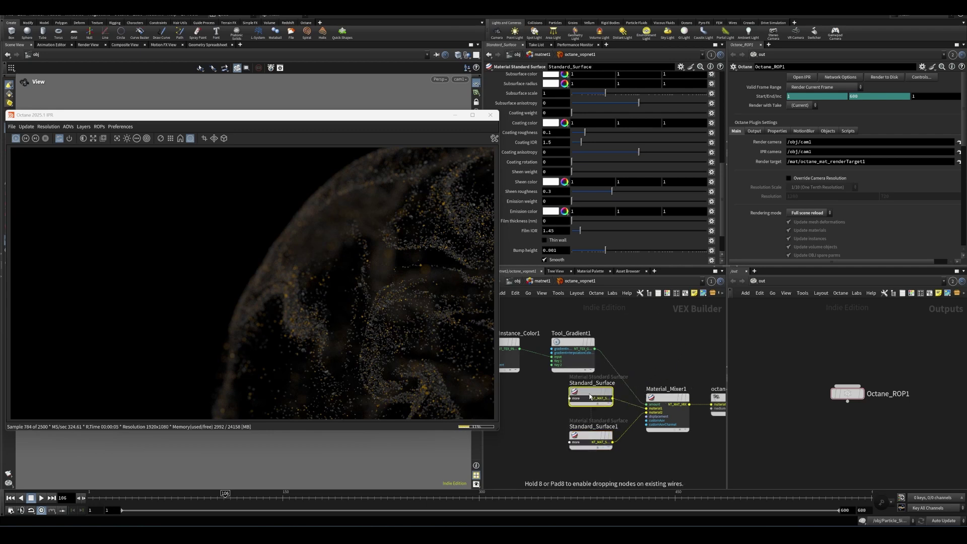
scroll(535, 156, "up", 10)
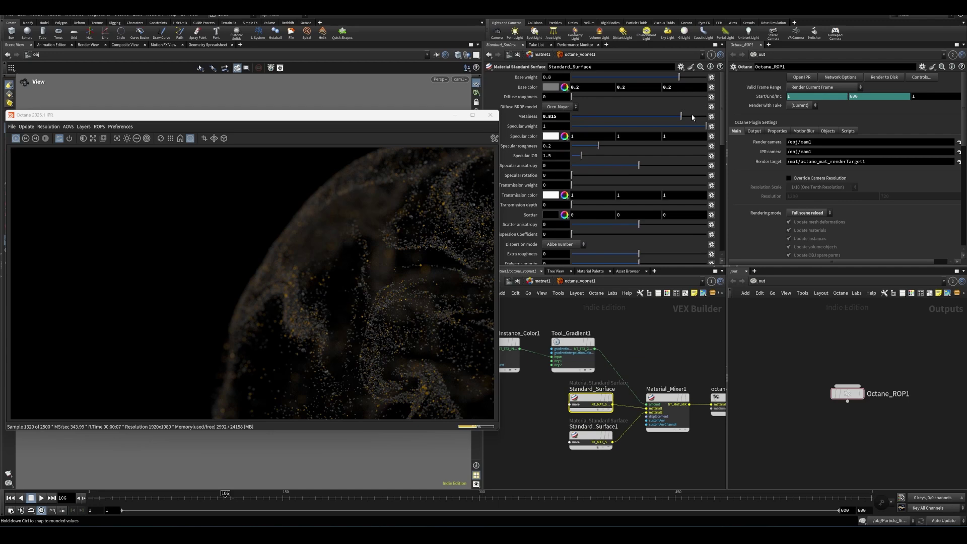
left_click(552, 87)
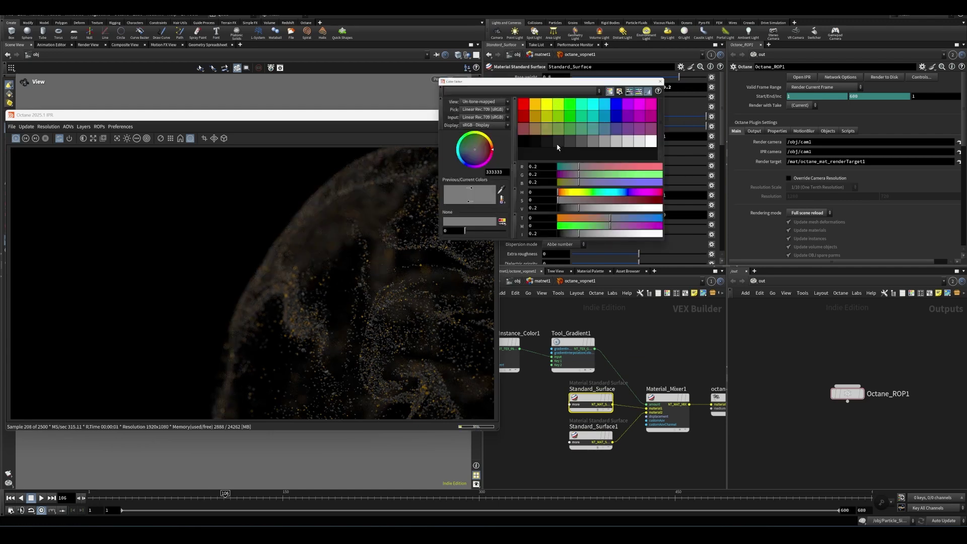
Mute Standard_Surface1's orange base colour to hue 30, saturation about 0.77 and value 0.62
left_click(535, 103)
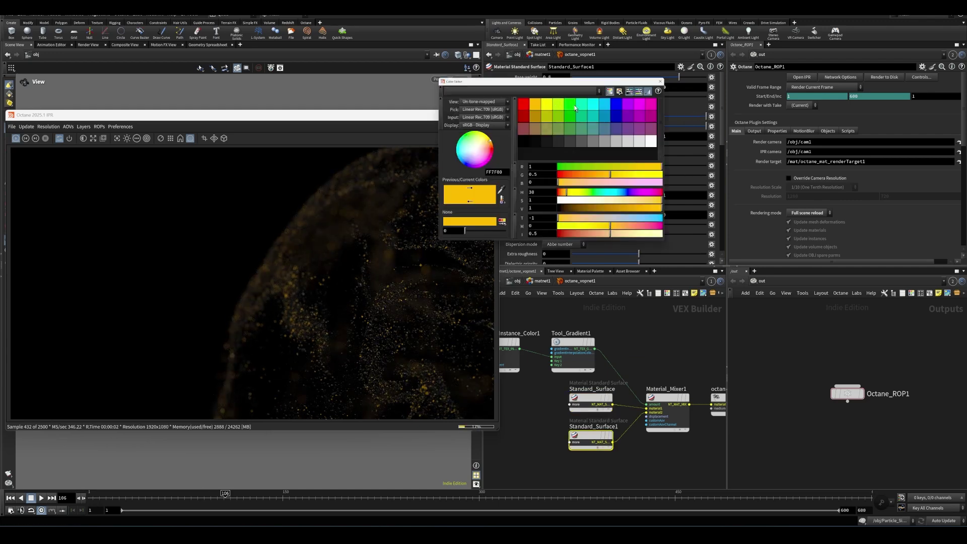
left_click_drag(610, 202, 638, 201)
left_click(623, 207)
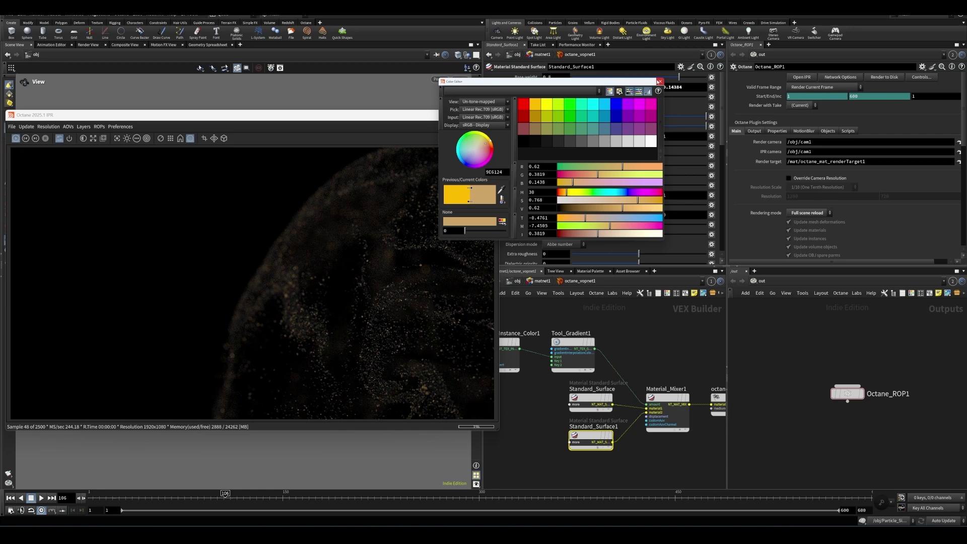
left_click(659, 81)
Return to the obj level and add an Octane Spectron light beside Particle_Sim, moving the IPR window out of the way
left_click(517, 281)
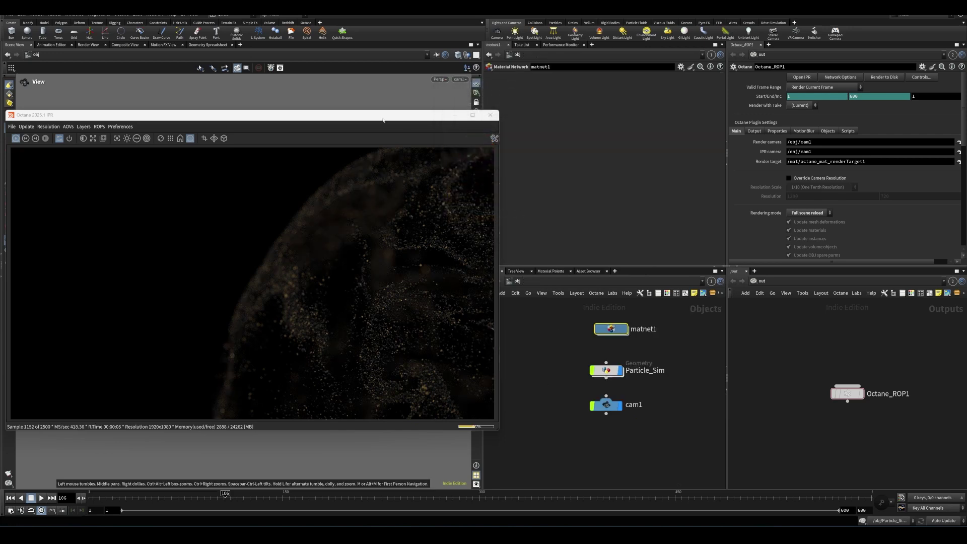
left_click_drag(383, 120, 828, 145)
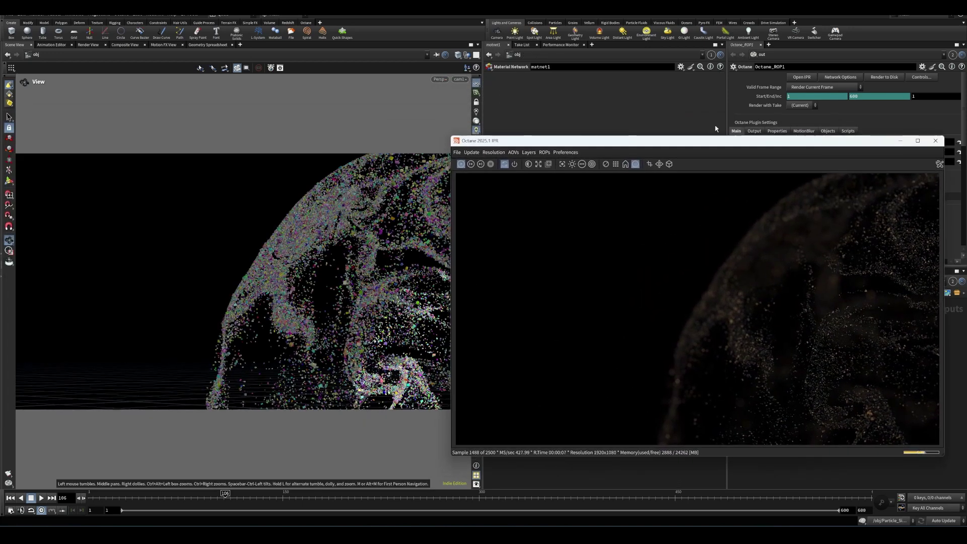
left_click_drag(558, 145, 188, 108)
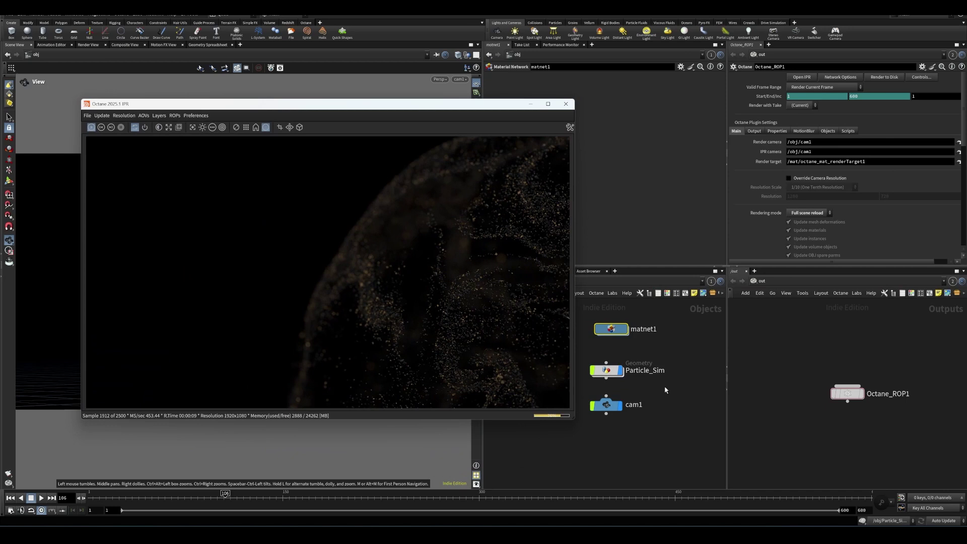
key("Tab")
type("octa")
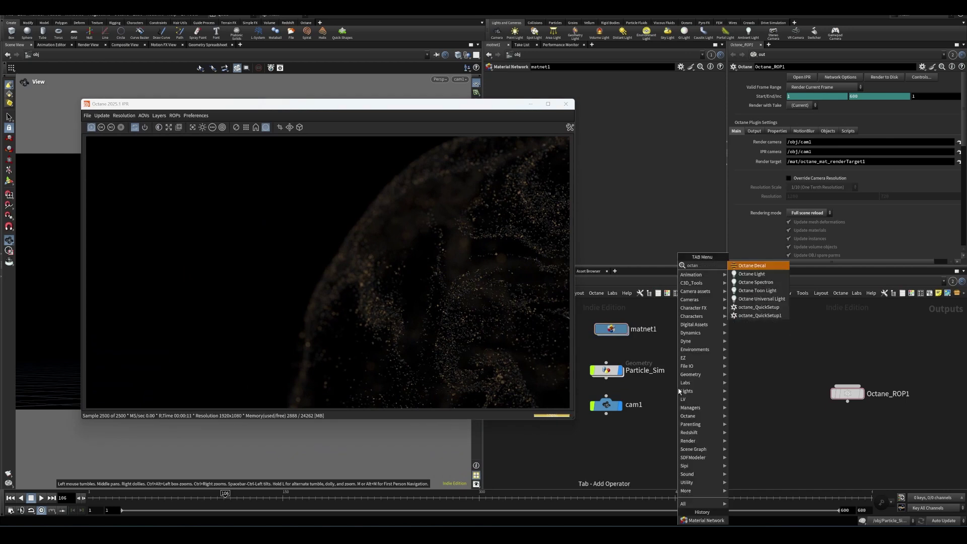
left_click(763, 284)
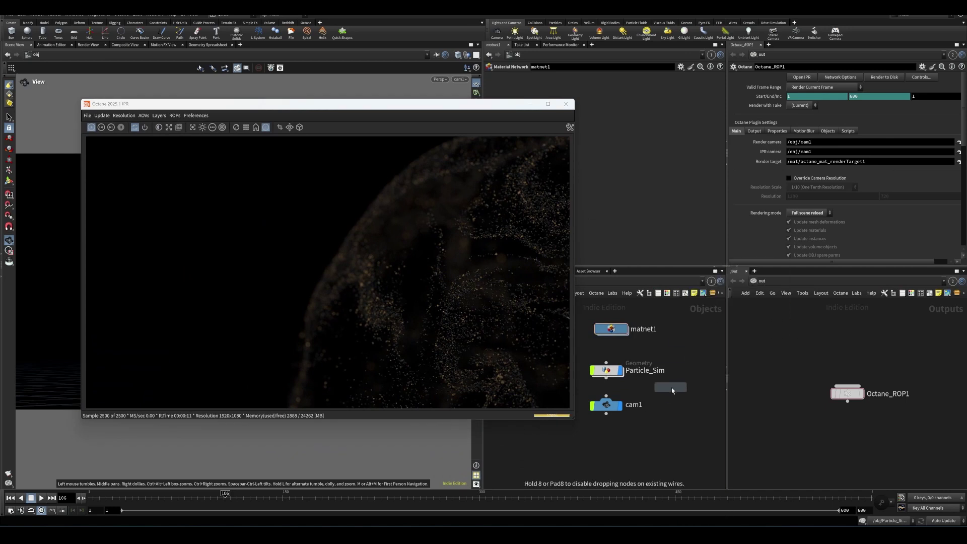
left_click(642, 358)
Look through octane_spectron1 and navigate its view to place the light at about -0.16, 2.28, 4.17, aimed down at the whole sphere
left_click(460, 79)
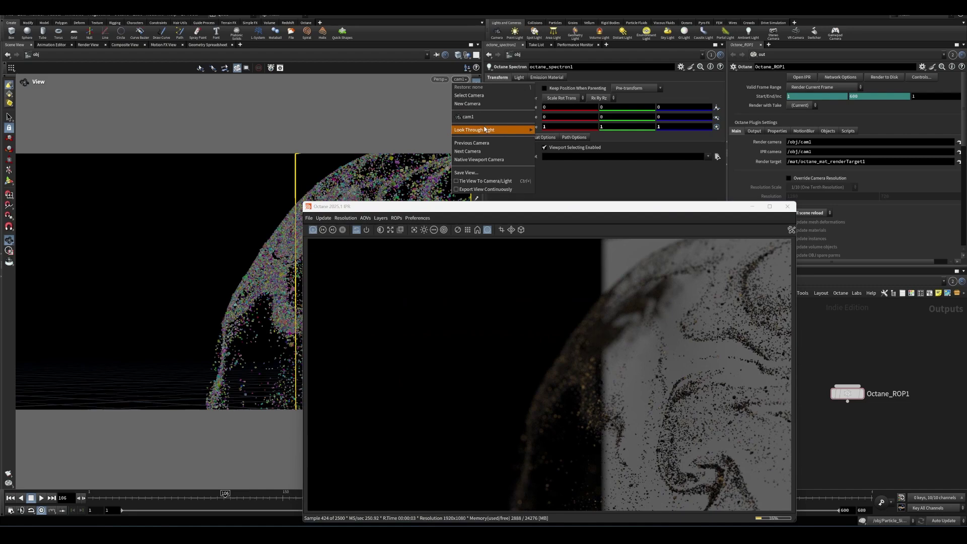
mouse_move(527, 130)
left_click(555, 140)
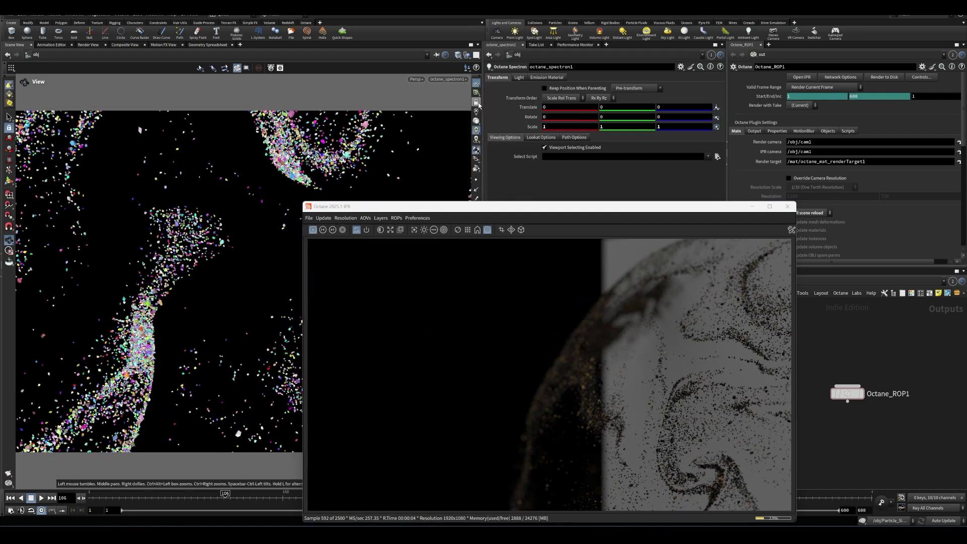
right_click_drag(223, 208, 187, 226)
left_click_drag(186, 227, 171, 263)
right_click_drag(172, 263, 176, 291)
middle_click_drag(176, 291, 228, 320)
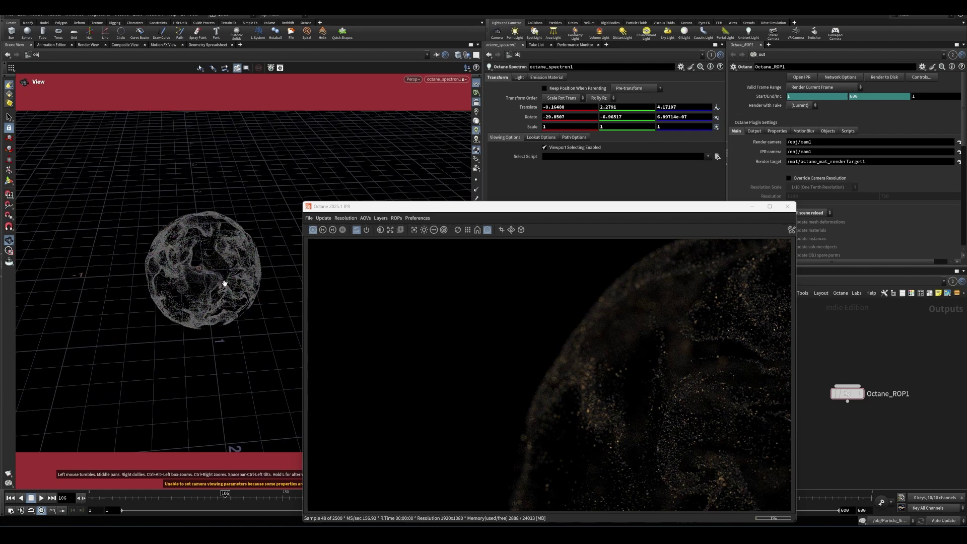
Move the IPR window clear of the network and parameters, and save the scene
left_click_drag(600, 207, 366, 92)
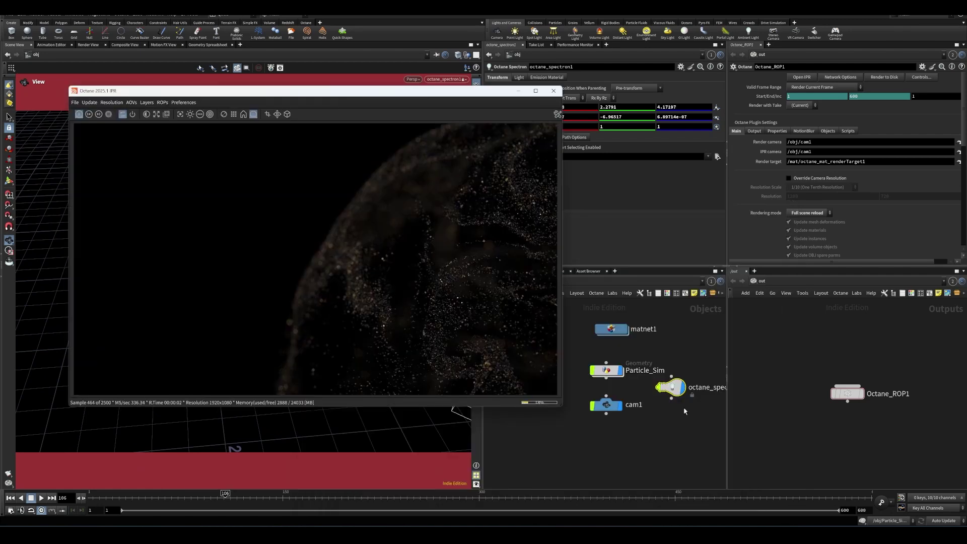
key("ctrl+s")
left_click_drag(451, 92, 436, 132)
Set the light colour in octane_spectron1's emission material to a 0.333 grey
left_click(521, 78)
left_click(546, 77)
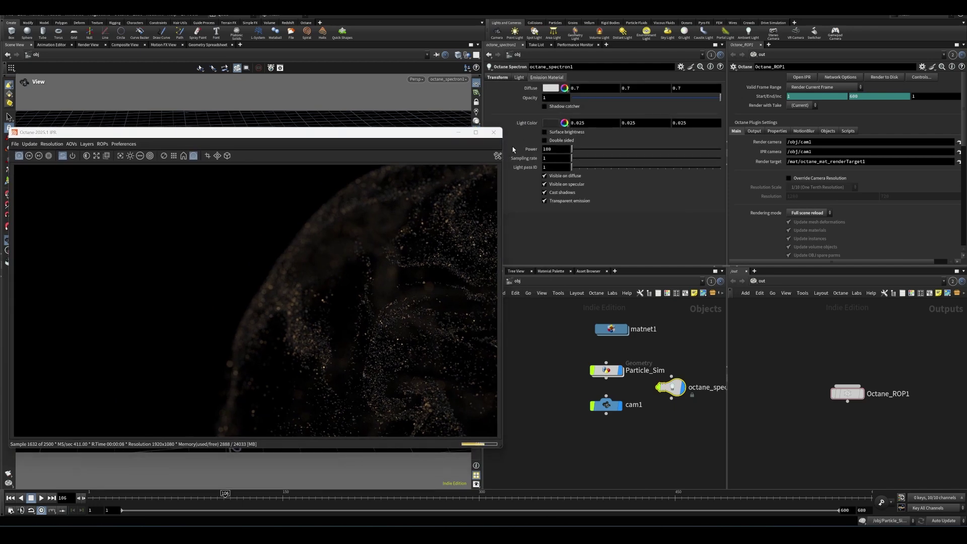
left_click(550, 123)
left_click(604, 142)
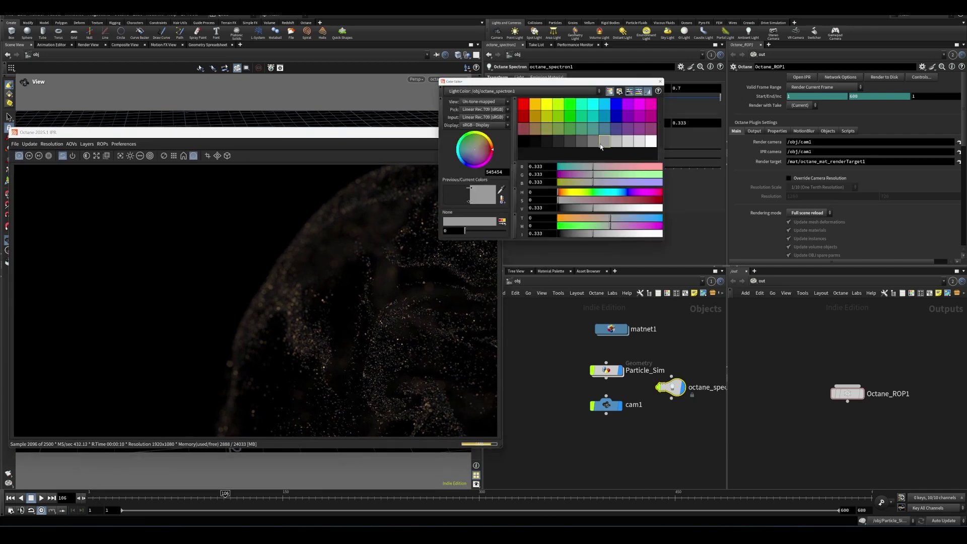
left_click(661, 81)
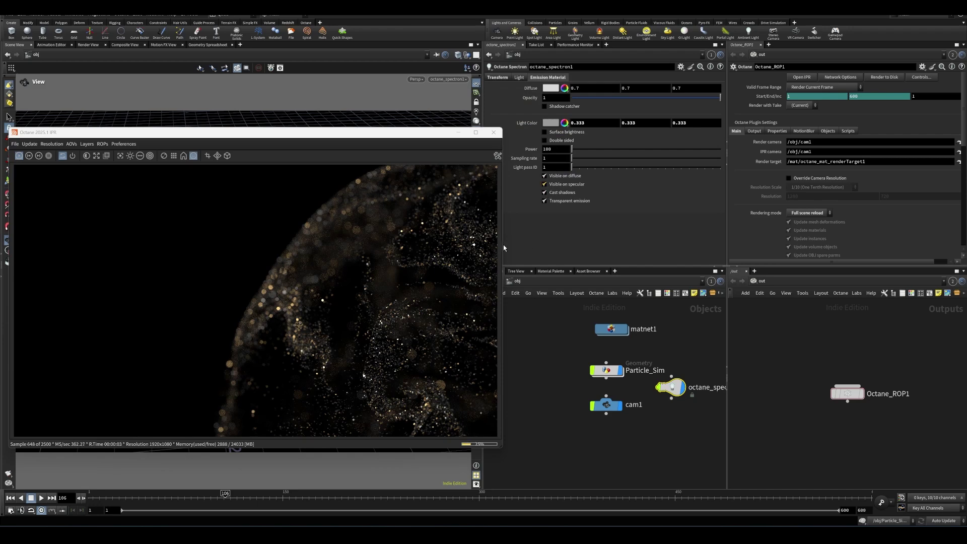
Raise octane_spectron1's power to 118 and darken its light colour to a 0.2 grey
left_click_drag(374, 140, 345, 100)
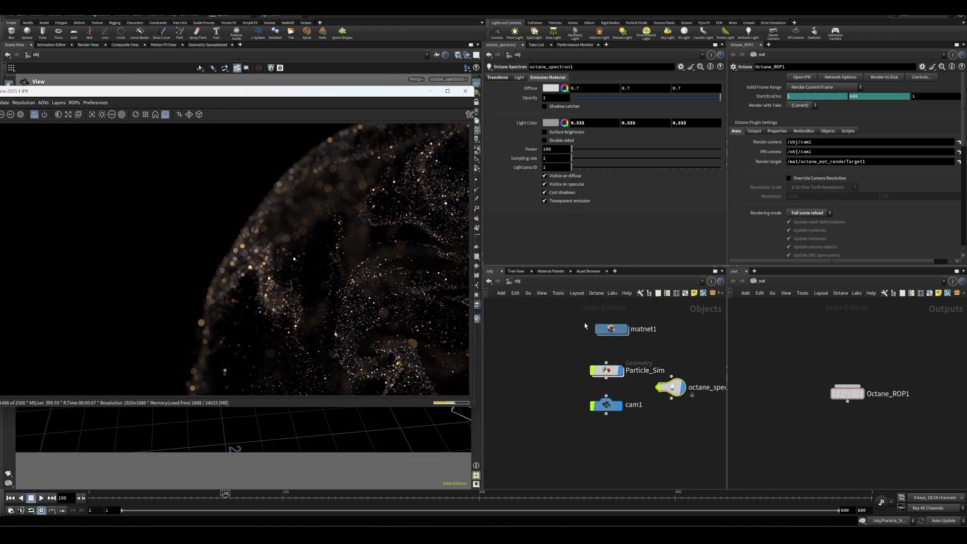
mouse_move(558, 149)
middle_mouse_down()
mouse_move(551, 133)
mouse_move(624, 135)
mouse_move(560, 150)
middle_mouse_up()
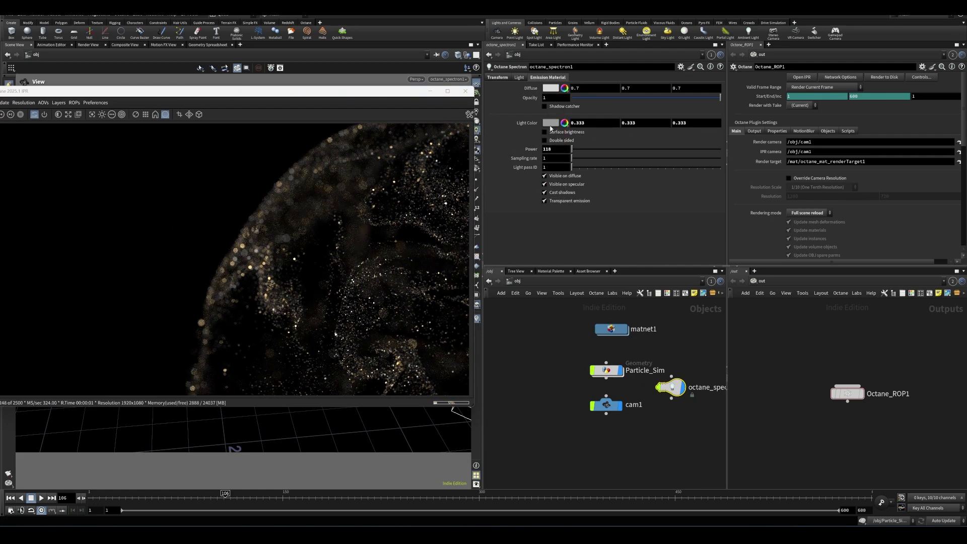
left_click(550, 126)
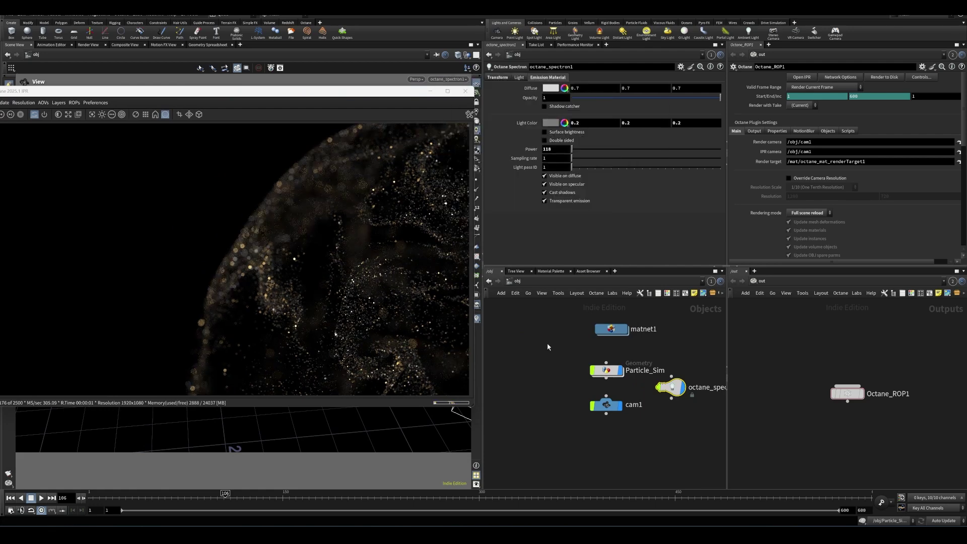
middle_click_drag(548, 343, 573, 340)
Enable ACES tone mapping in the imager settings of octane_mat_renderTarget1 in the mat network, and raise the exposure to about 6.4
left_click(513, 281)
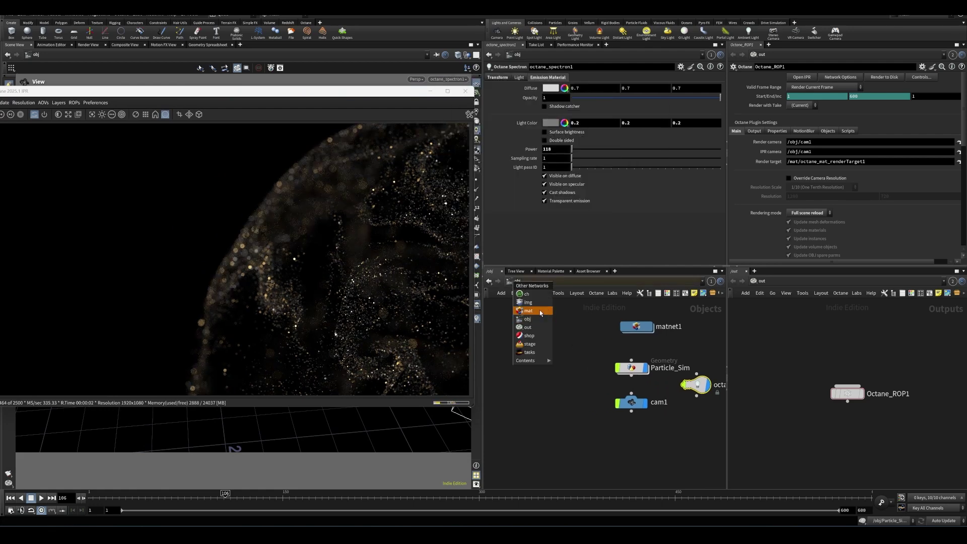
left_click(539, 310)
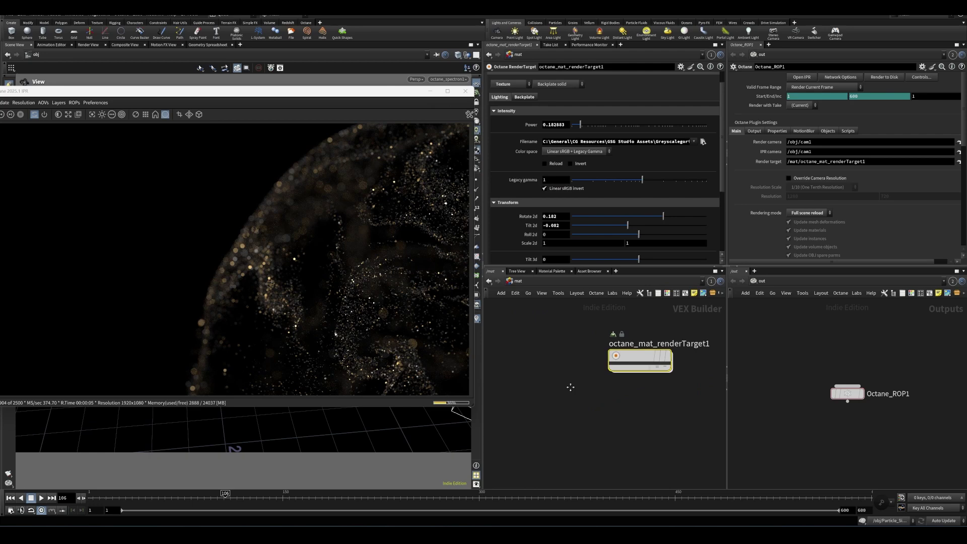
scroll(554, 138, "up", 2)
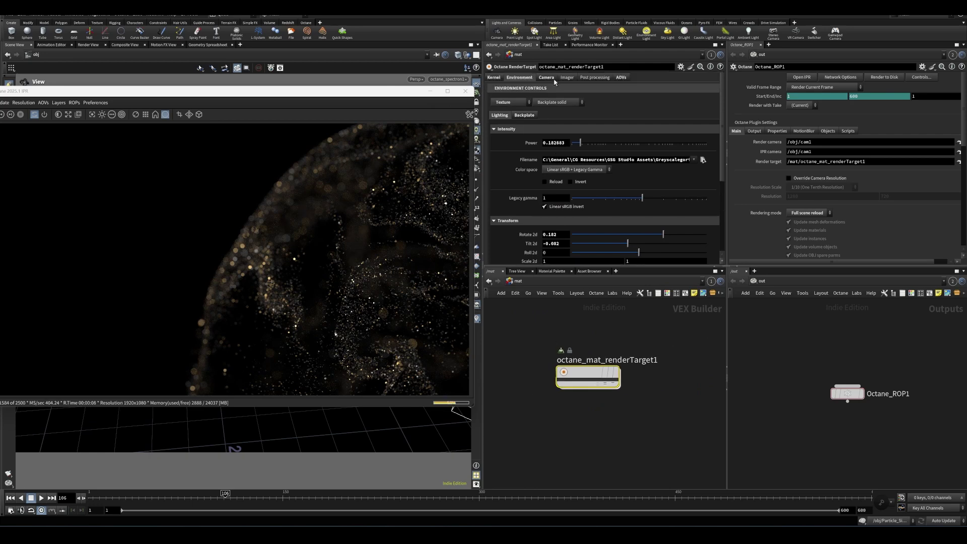
left_click(568, 78)
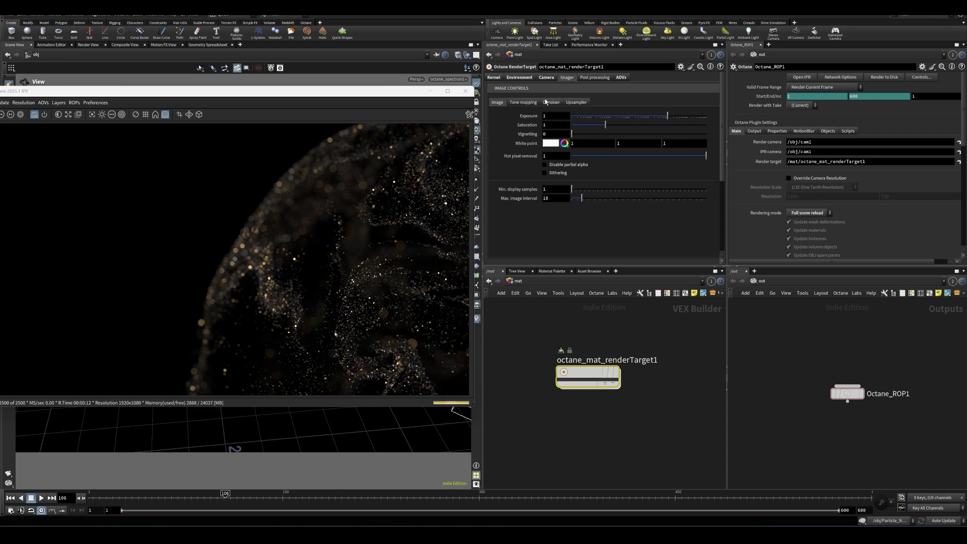
left_click(524, 103)
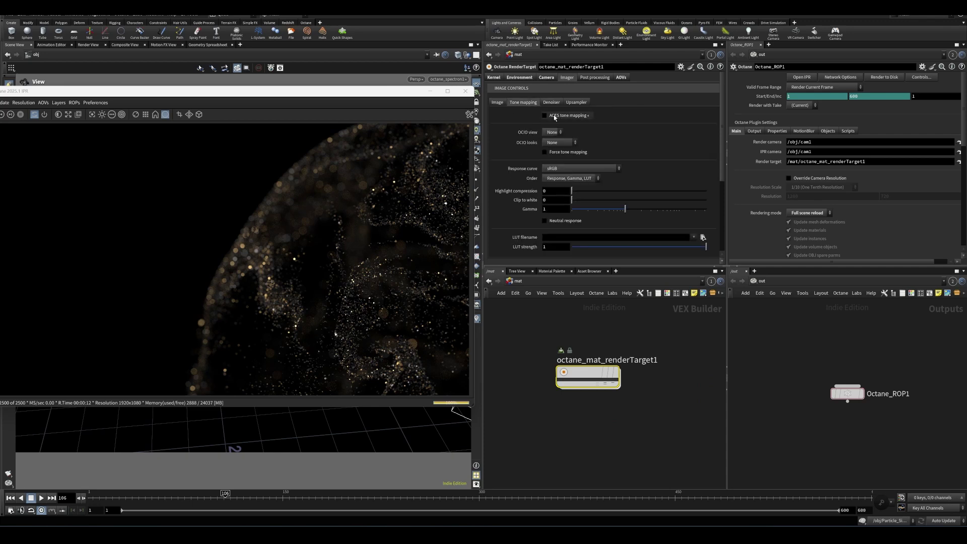
left_click(554, 116)
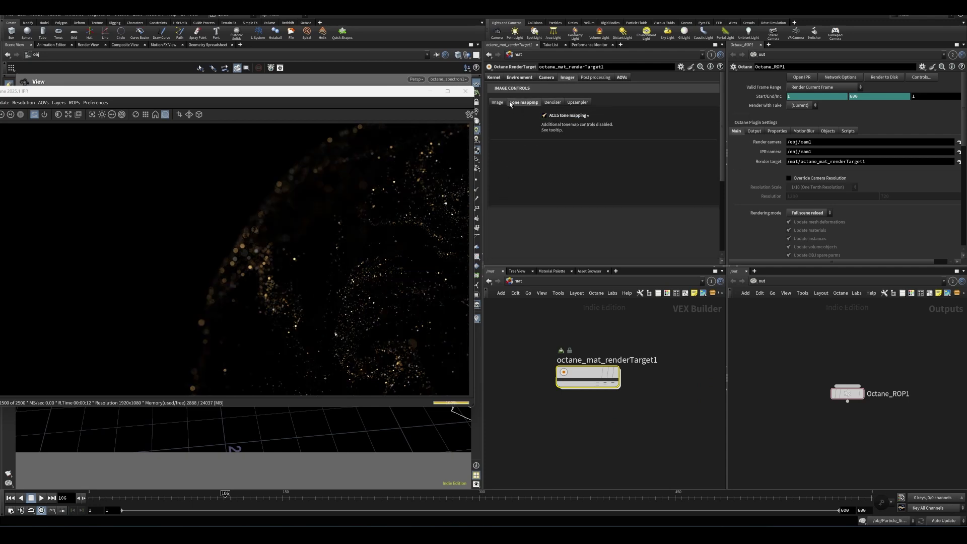
left_click(544, 116)
mouse_move(691, 116)
left_mouse_down()
mouse_move(703, 117)
mouse_move(680, 123)
left_mouse_up()
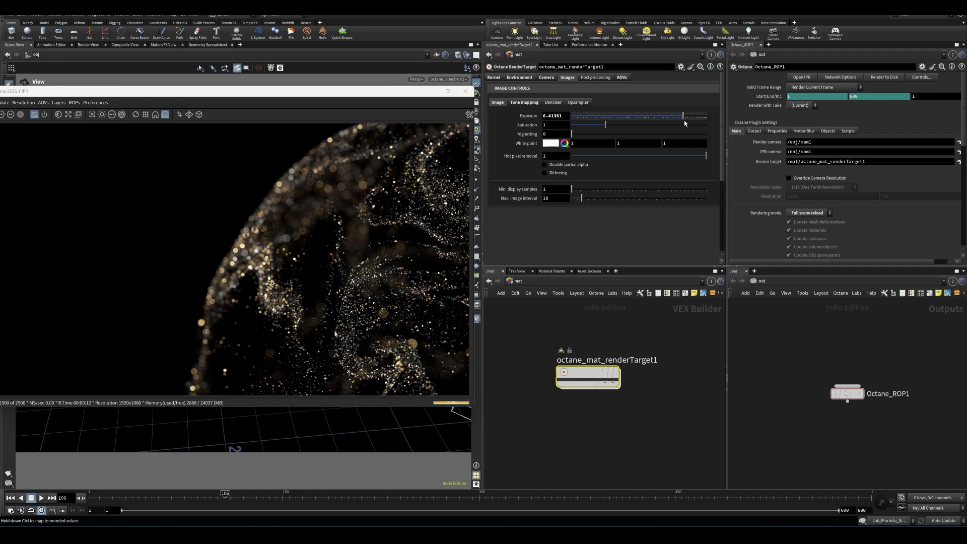
Review the render target's denoiser settings and raise the image saturation to about 1.02
left_click(554, 102)
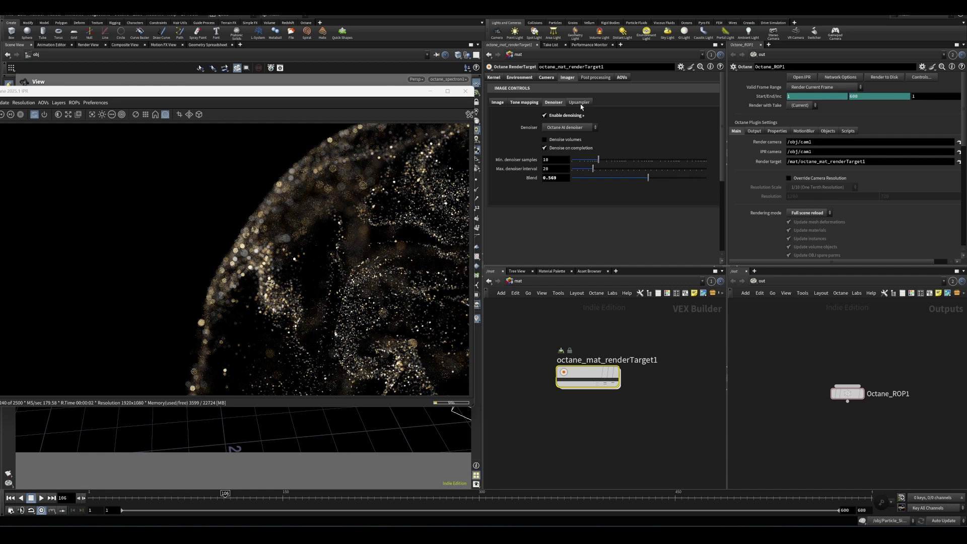
left_click(496, 103)
mouse_move(606, 125)
left_mouse_down()
mouse_move(639, 126)
mouse_move(606, 130)
left_mouse_up()
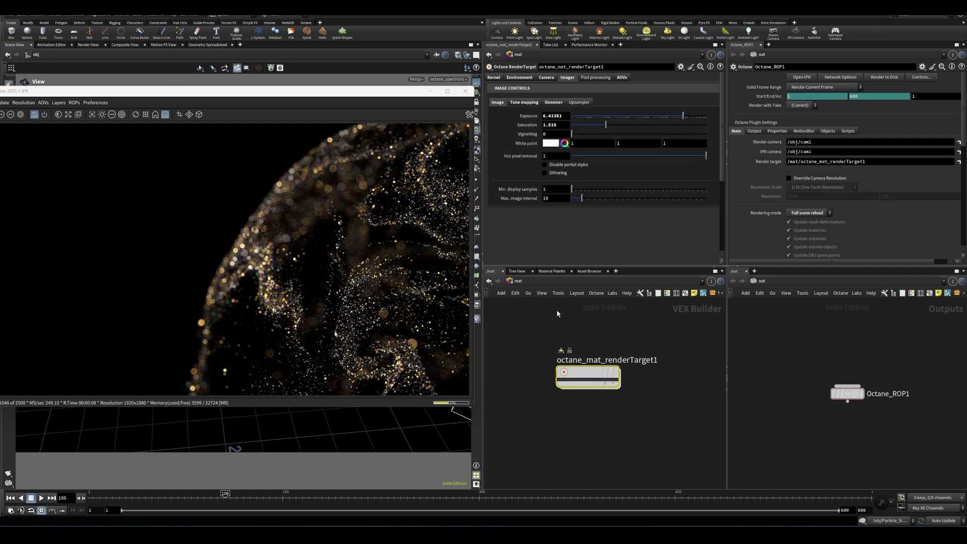
Enable post processing on the render target with cutoff about 0.19, bloom power about 96.7 and glare power about 16.3
left_click(595, 77)
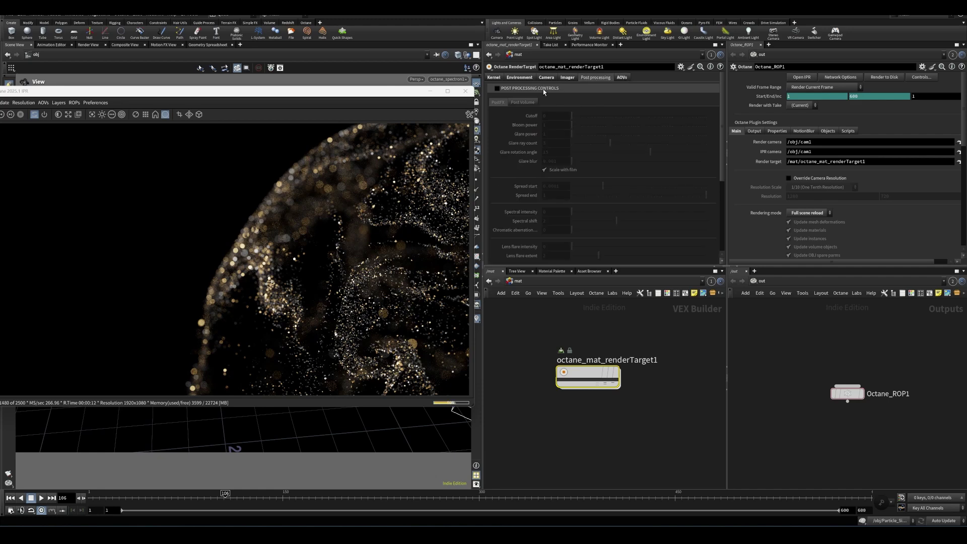
left_click(524, 90)
left_click_drag(573, 134, 613, 138)
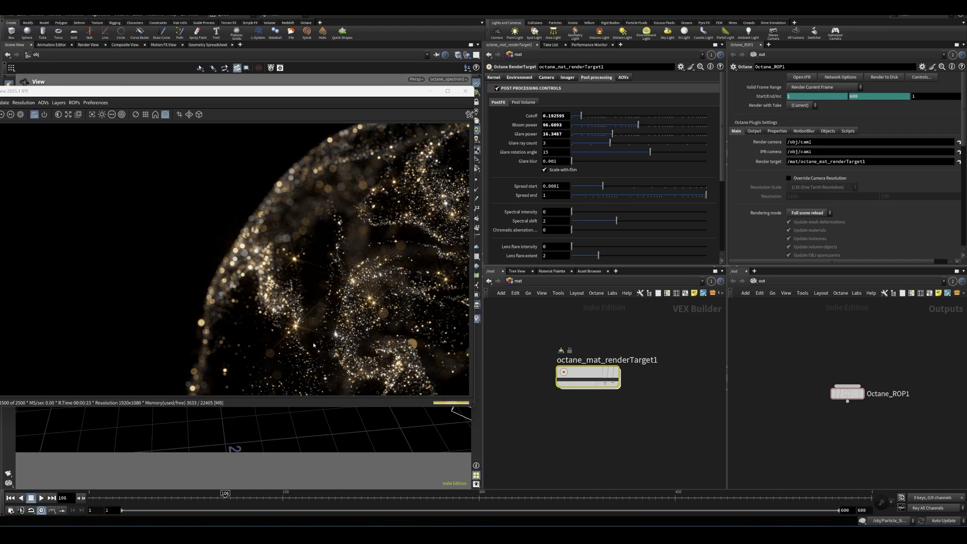
Try out a stronger lens flare intensity in the post effects and return it to 0
scroll(522, 172, "down", 3)
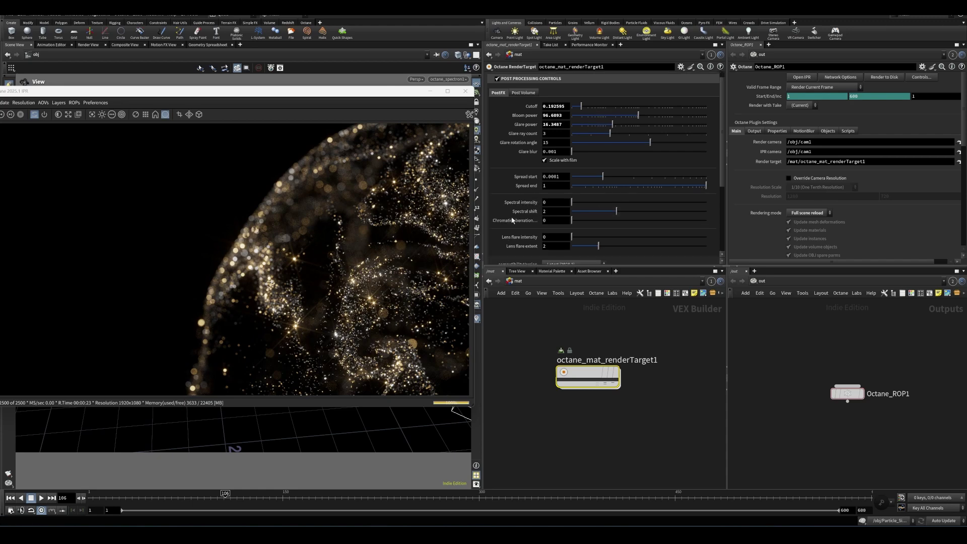
scroll(522, 173, "down", 3)
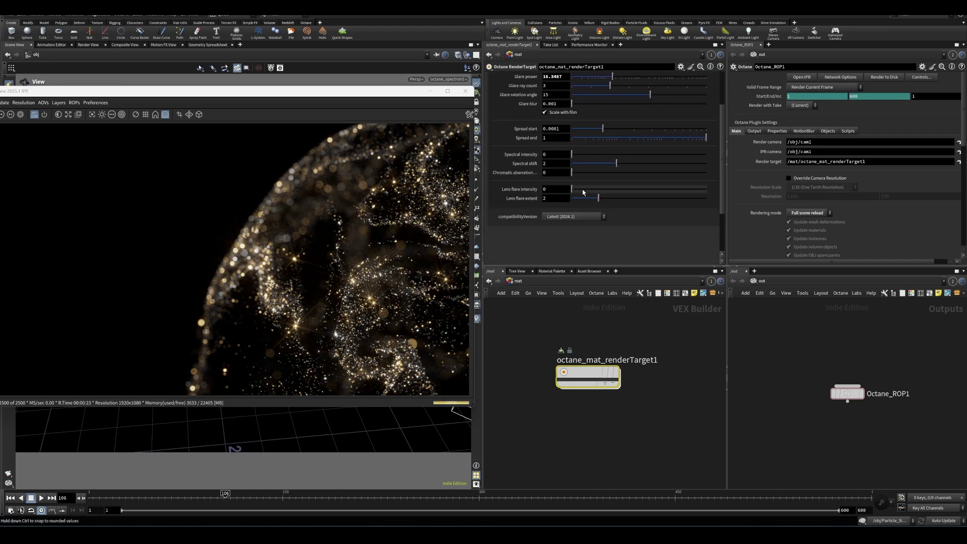
left_click_drag(576, 189, 663, 190)
left_click_drag(663, 191, 571, 191)
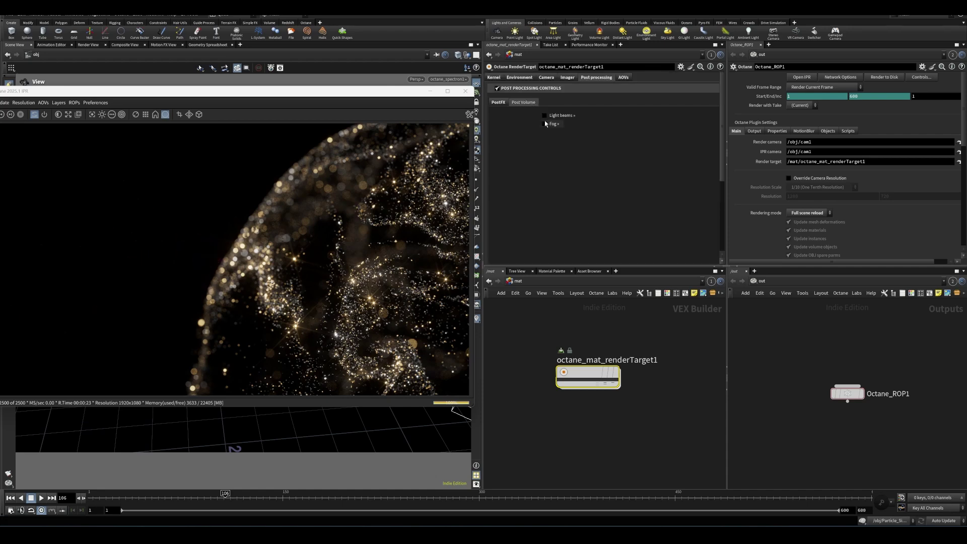
Try the post-volume fog with an adjusted medium radius and disable the fog again
left_click(544, 124)
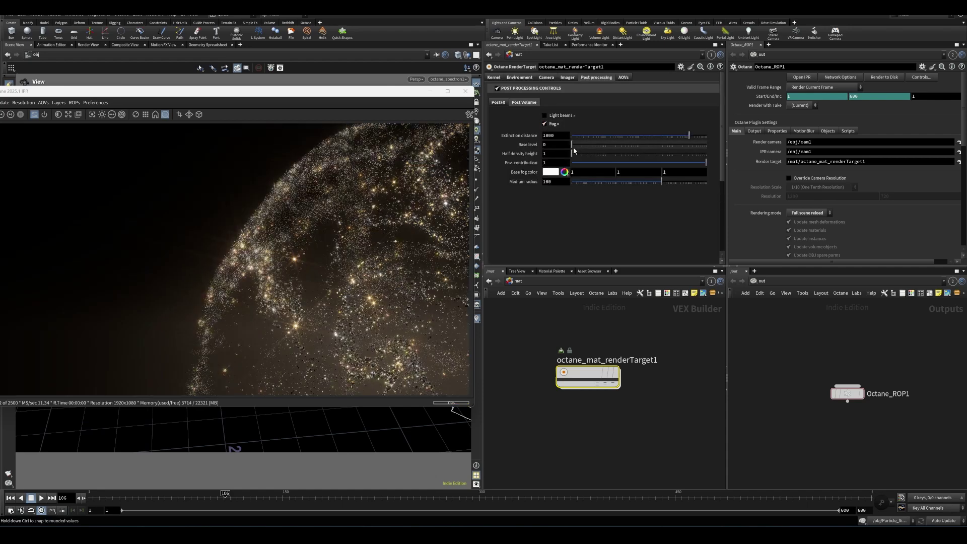
mouse_move(656, 180)
left_mouse_down()
mouse_move(683, 180)
mouse_move(631, 181)
mouse_move(669, 184)
mouse_move(653, 183)
left_mouse_up()
left_click(550, 124)
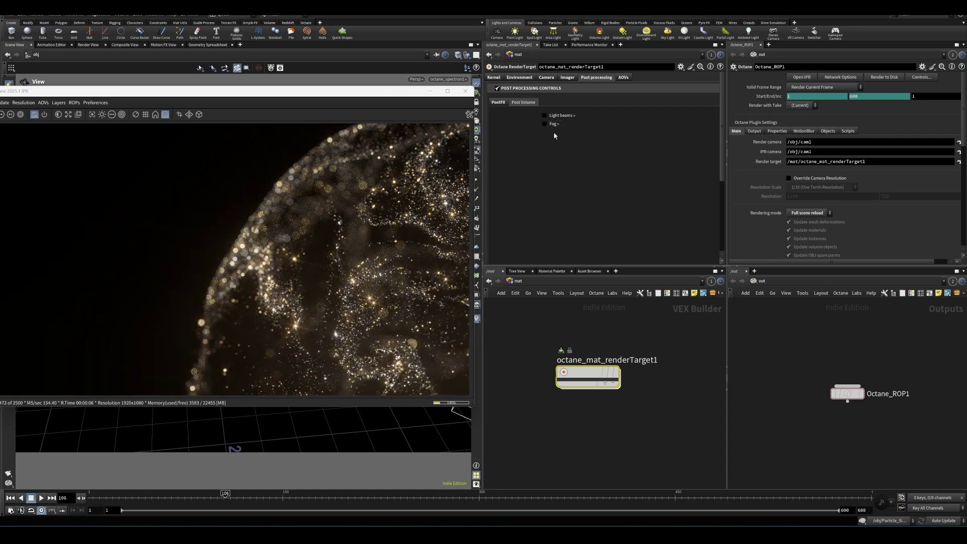
Open the auxiliary passes in the render target's general AOV settings and save the scene
left_click(623, 77)
left_click(514, 102)
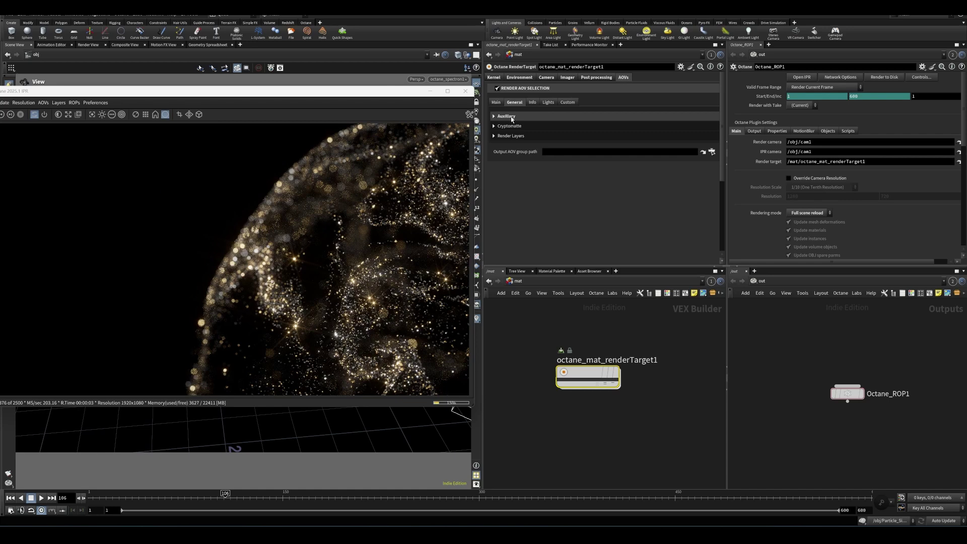
left_click(506, 117)
key("ctrl+s")
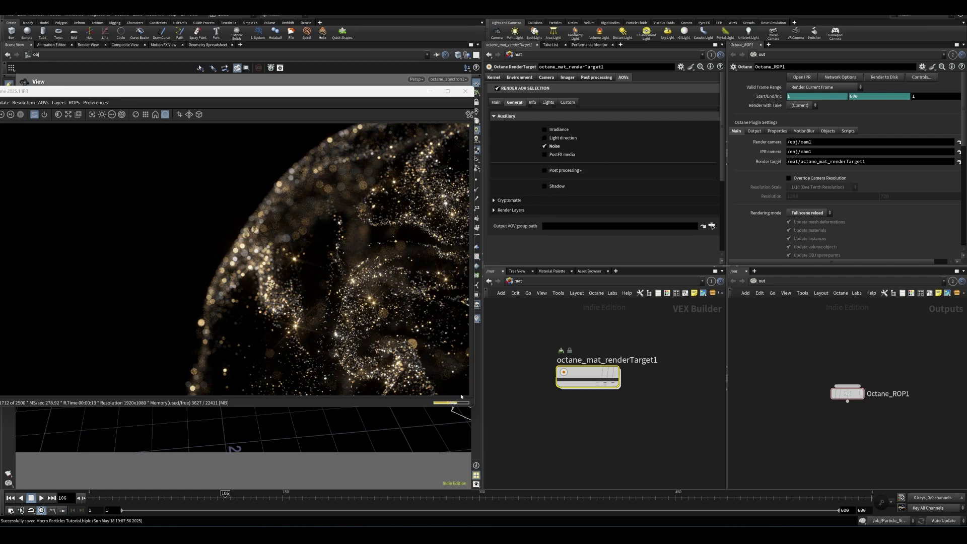
Enable the post processing AOV to preview it in the IPR, restore the Beauty pass and disable the AOV again
left_click_drag(181, 90, 207, 99)
left_click(545, 170)
left_click(66, 112)
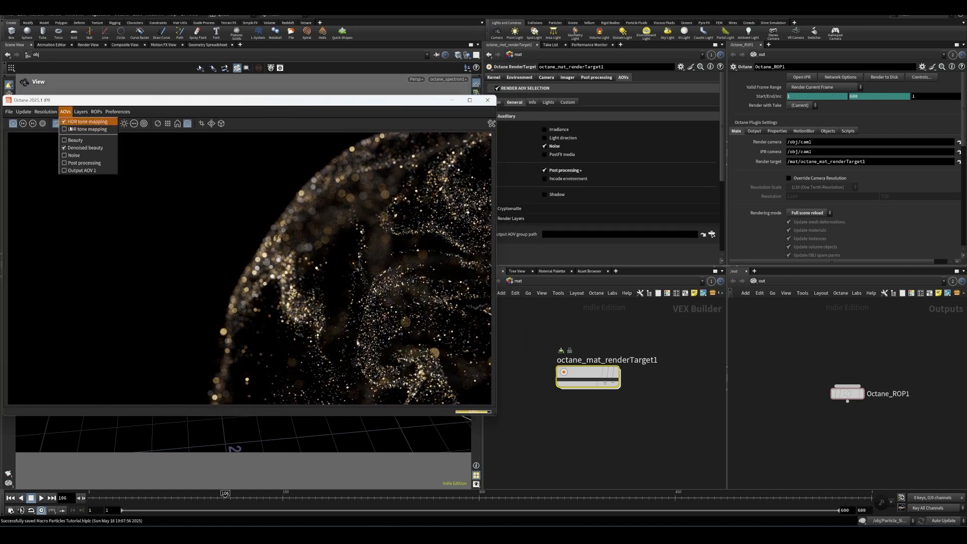
left_click(87, 165)
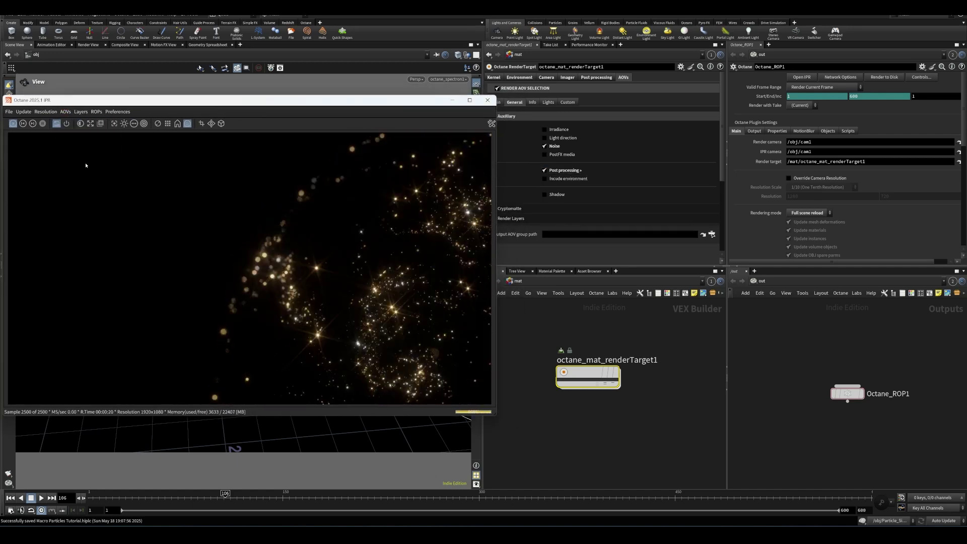
left_click(65, 111)
left_click(69, 137)
left_click(567, 172)
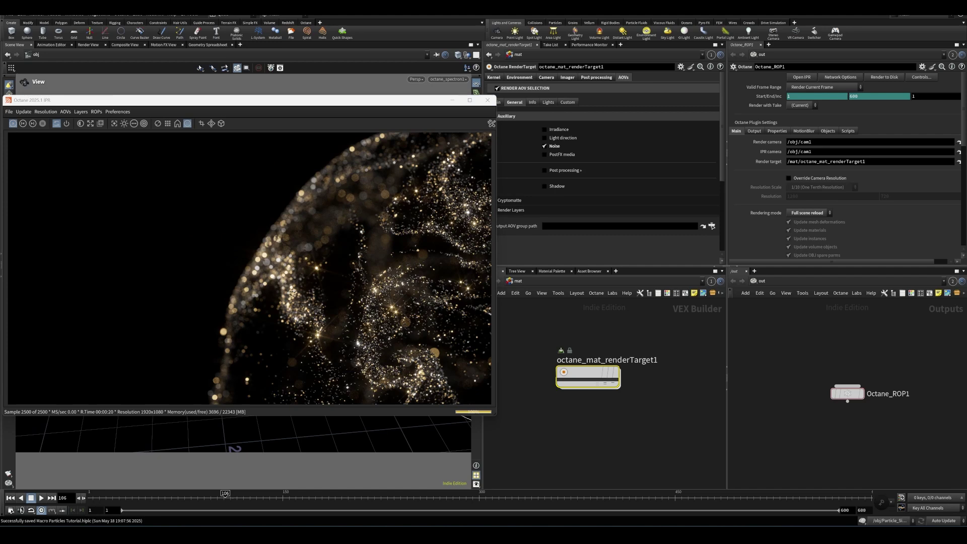
Preview frame 183 in the IPR and move its window clear of the network
left_click_drag(420, 115, 485, 108)
left_click(327, 498)
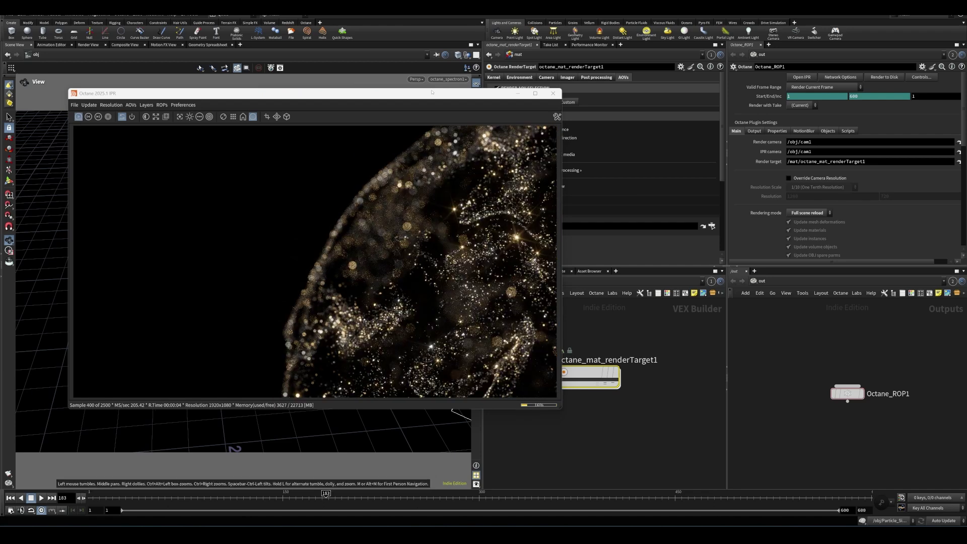
left_click_drag(441, 93, 354, 185)
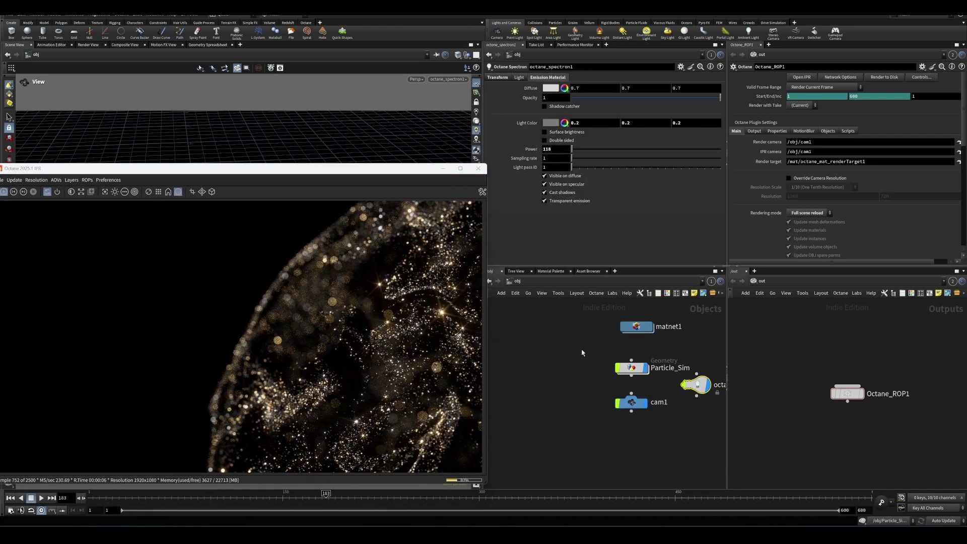
Return to the object level, select cam1, and look through it with the IPR window placed beside the viewport
middle_click_drag(581, 353, 532, 350)
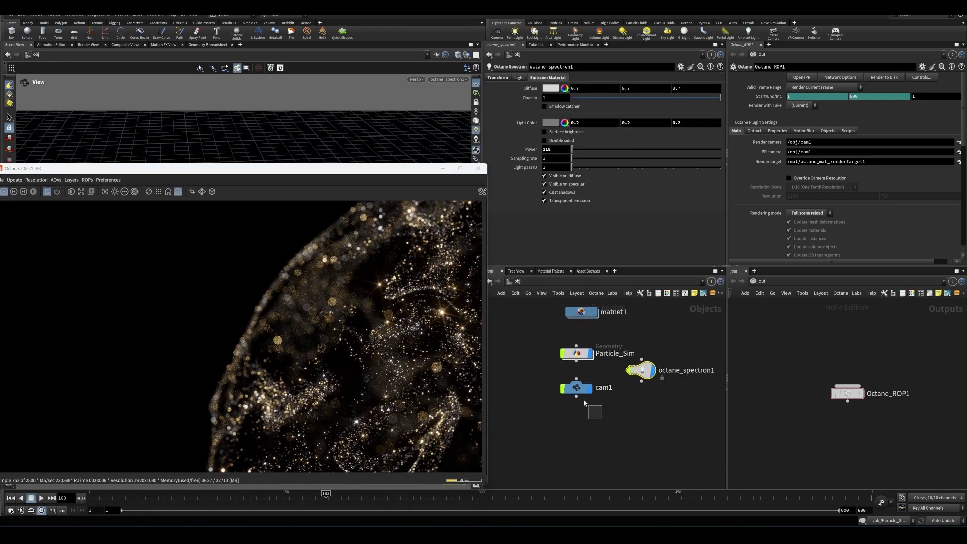
left_click(579, 388)
left_click_drag(328, 169, 565, 262)
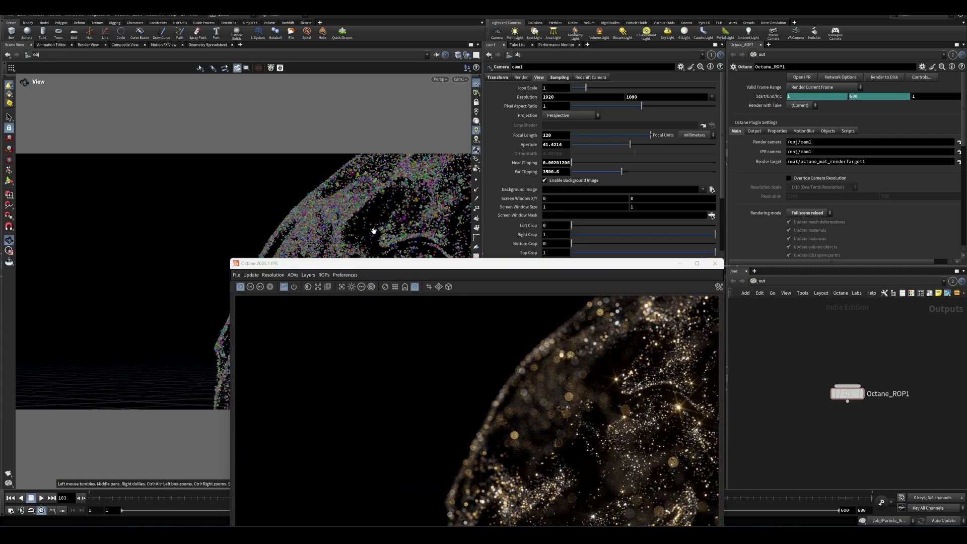
left_click_drag(396, 266, 600, 142)
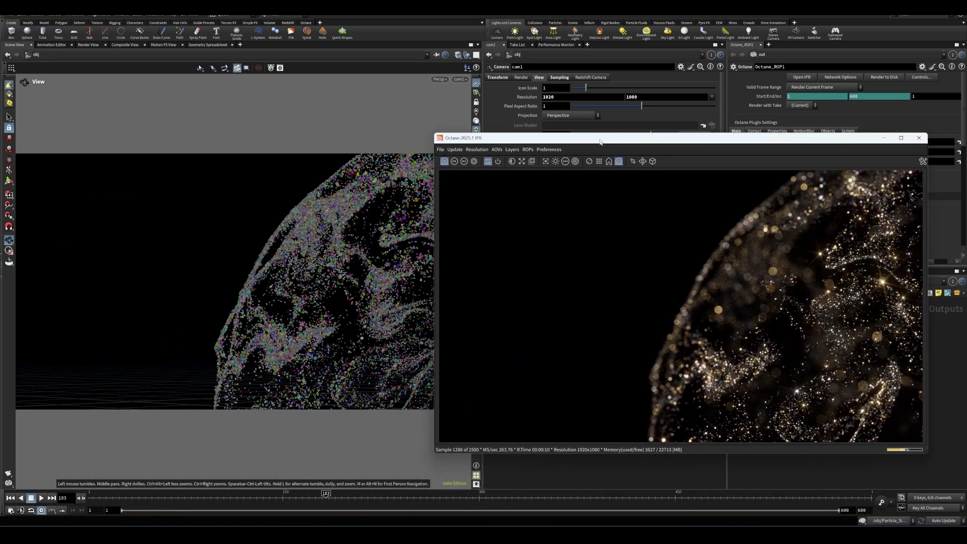
Set the timeline to frame 1, uncover the cam1 parameters and save the scene
left_click(90, 499)
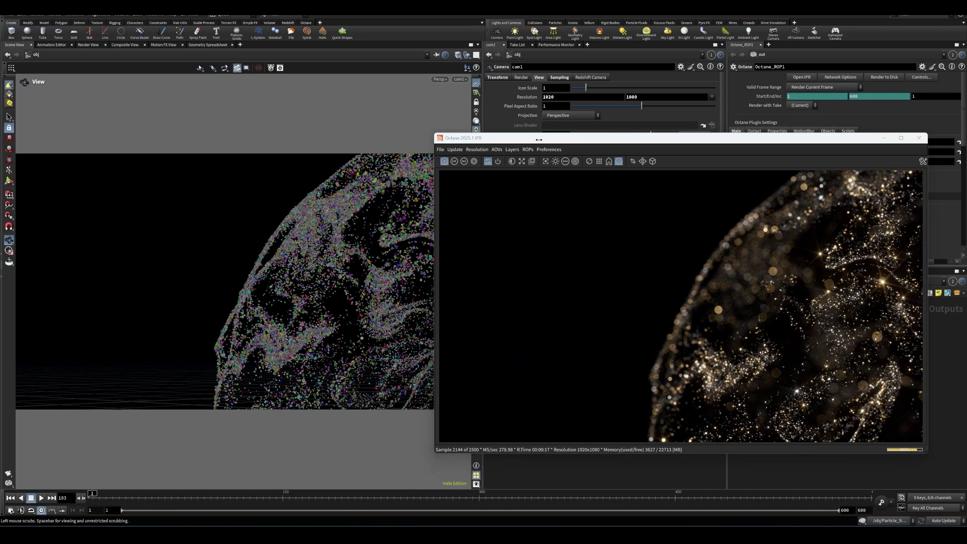
left_click_drag(539, 139, 543, 408)
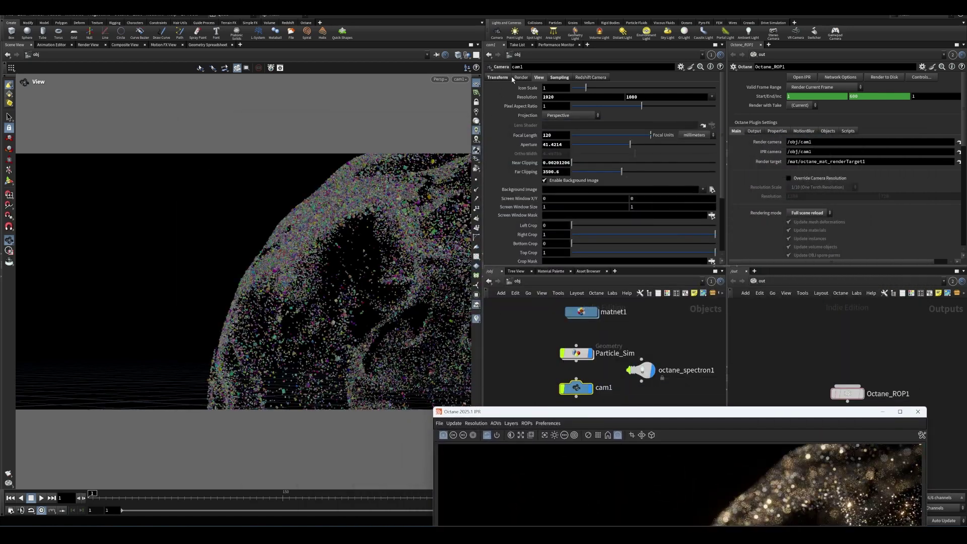
key("ctrl+s")
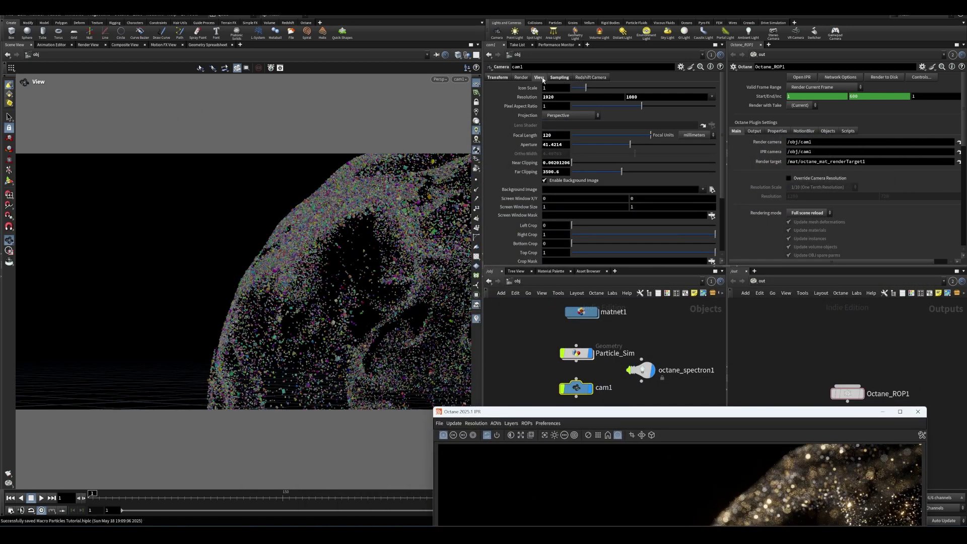
Set cam1's focus distance to about 2.52 at frame 1 by picking the focus on the particles in the IPR
left_click(559, 78)
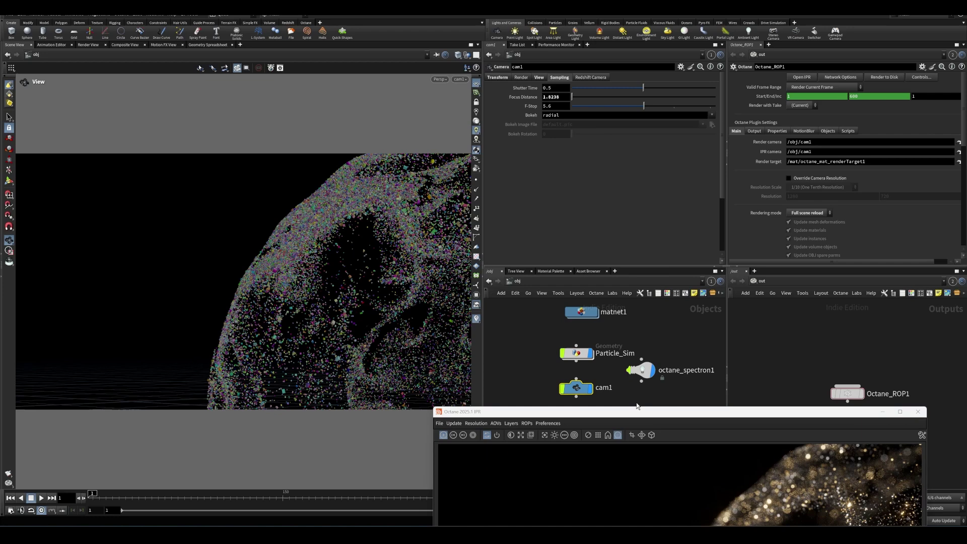
left_click_drag(637, 409, 667, 137)
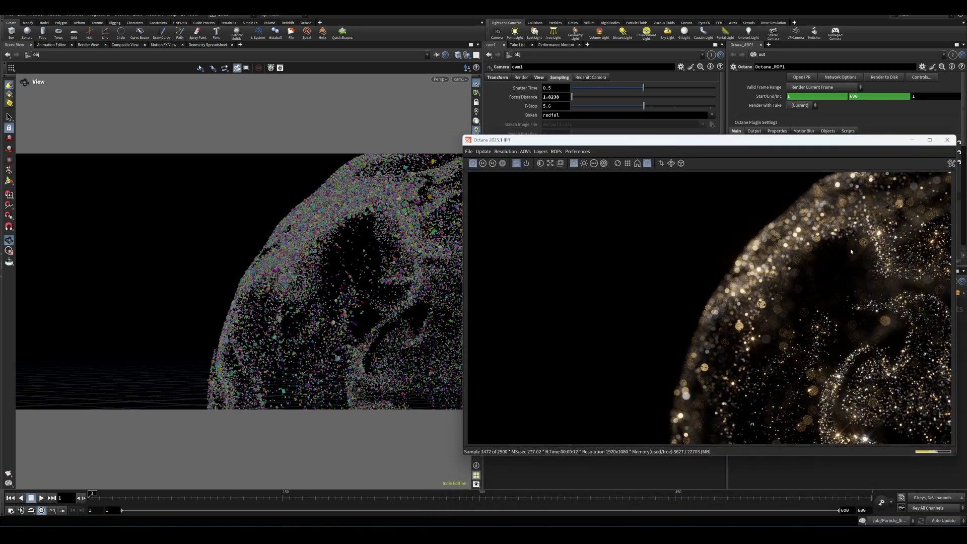
left_click(768, 230)
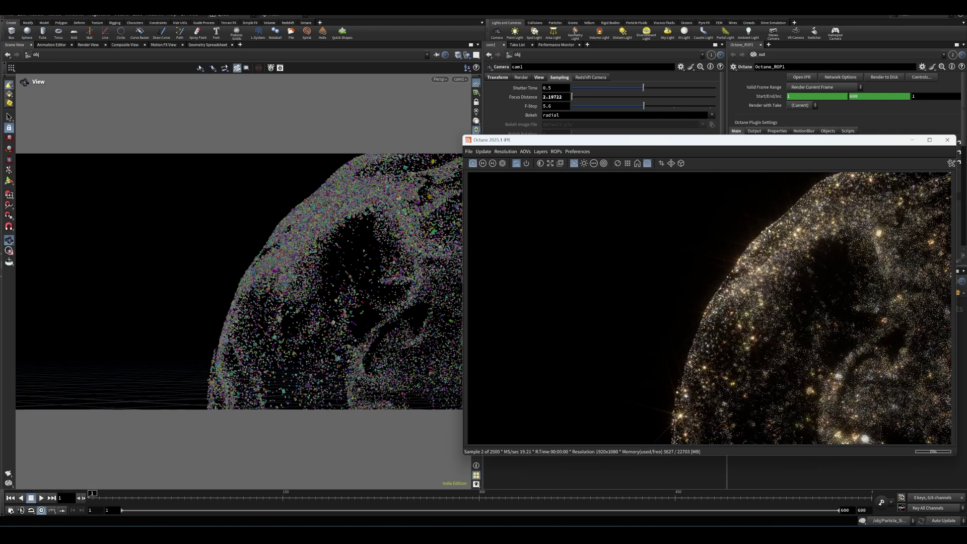
left_click(859, 259)
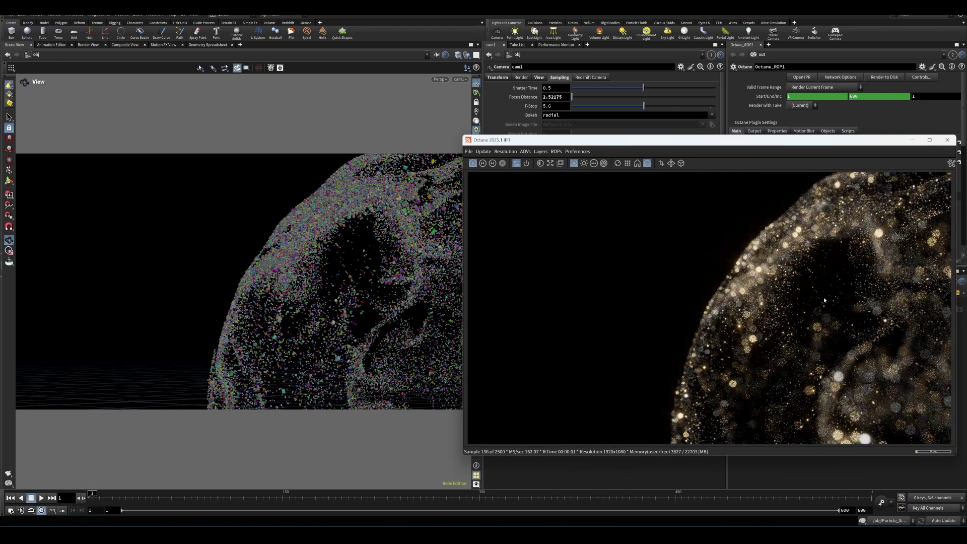
Key cam1's focus distance at frame 1, and pick and key a focus distance of about 1.85 at frame 209
left_click(560, 98, "alt")
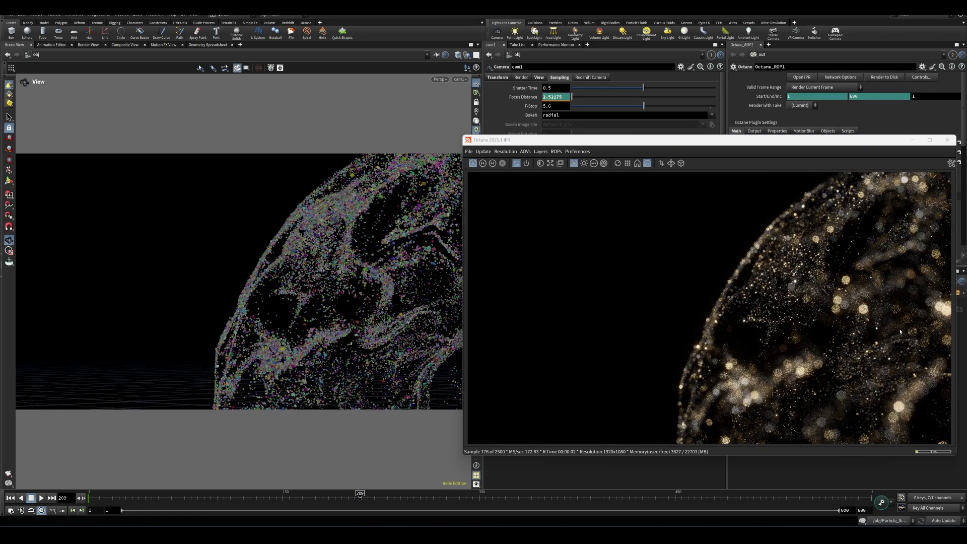
left_click(855, 301)
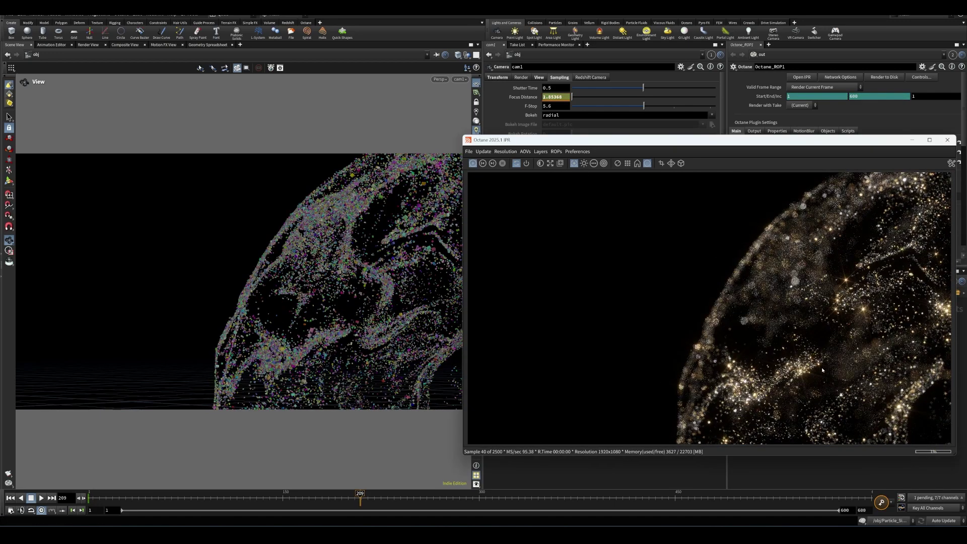
left_click_drag(554, 139, 198, 133)
Change both focus distance keys of cam1 to linear interpolation in the Animation Editor and close the editor
left_click(902, 508)
left_click_drag(667, 325, 601, 227)
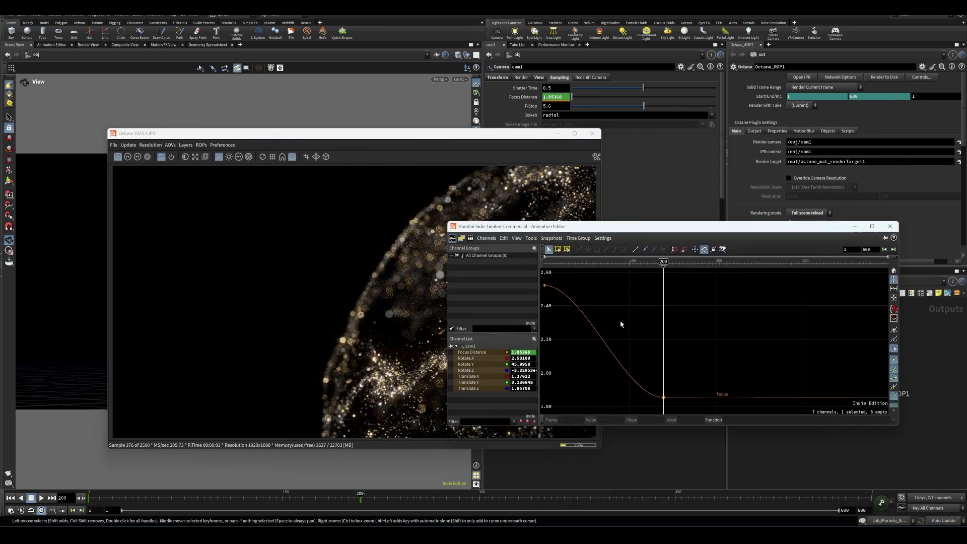
left_click_drag(552, 274, 679, 415)
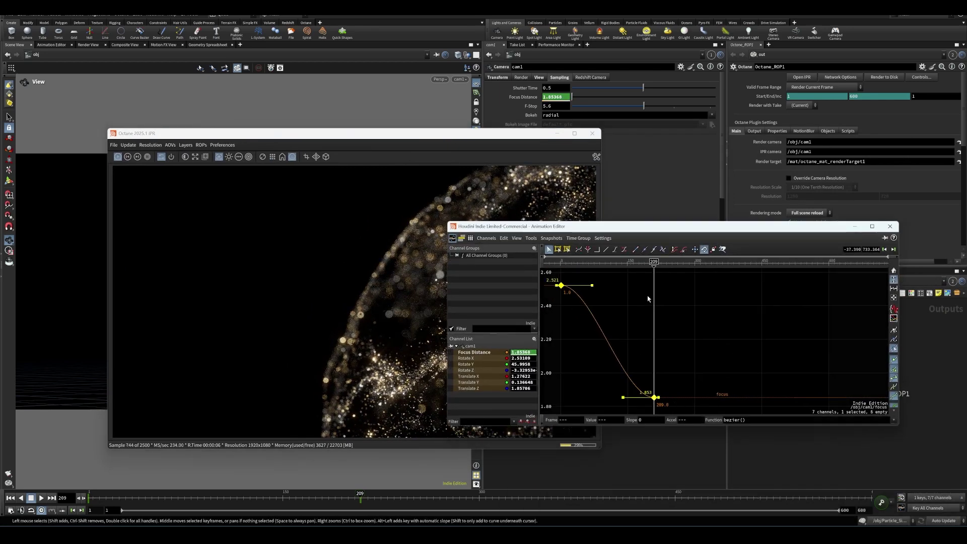
left_click(606, 251)
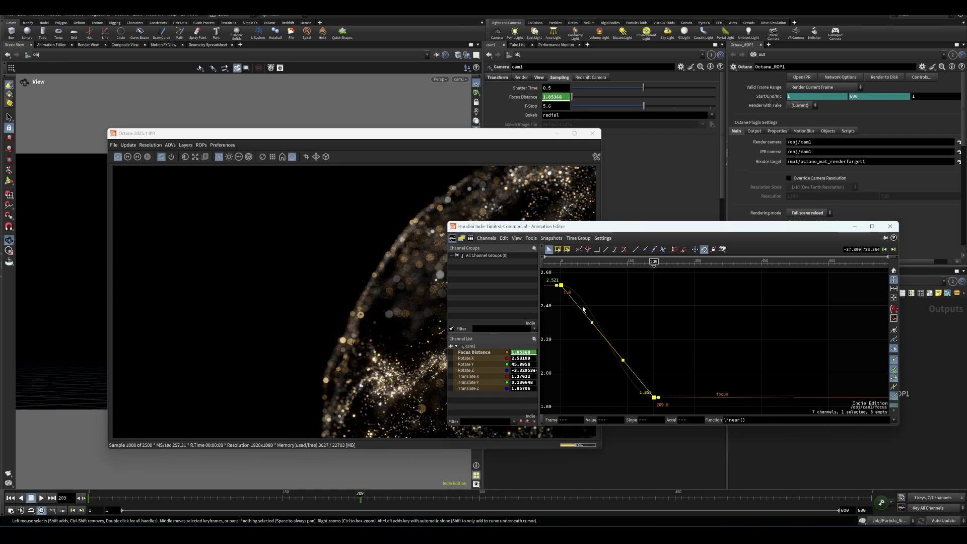
left_click(890, 226)
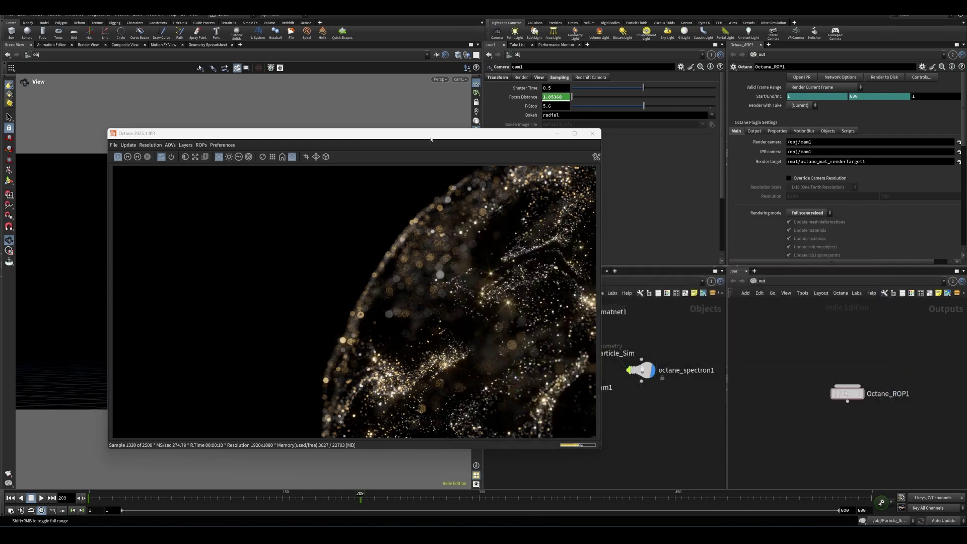
Close the Octane IPR window and clear the cam1 selection in the object network
left_click_drag(431, 138, 509, 120)
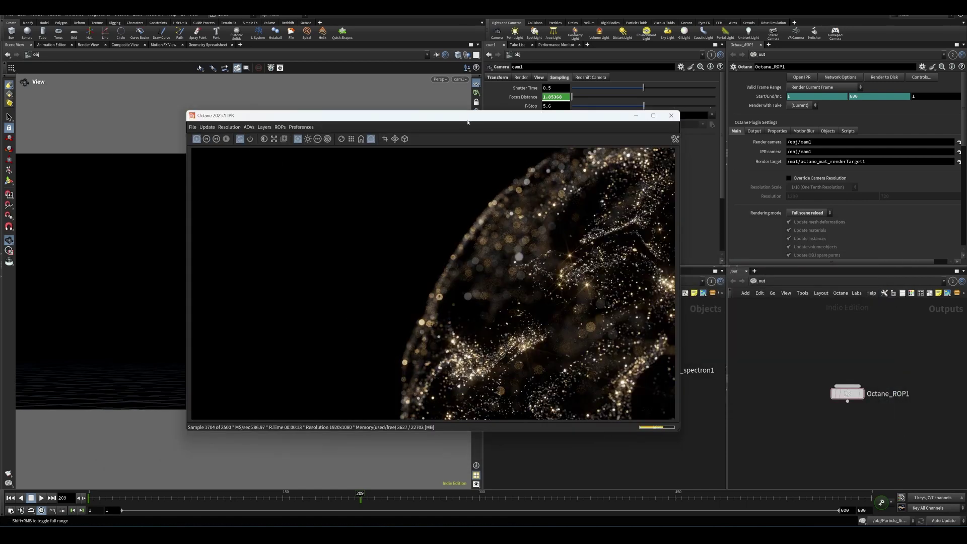
left_click(671, 115)
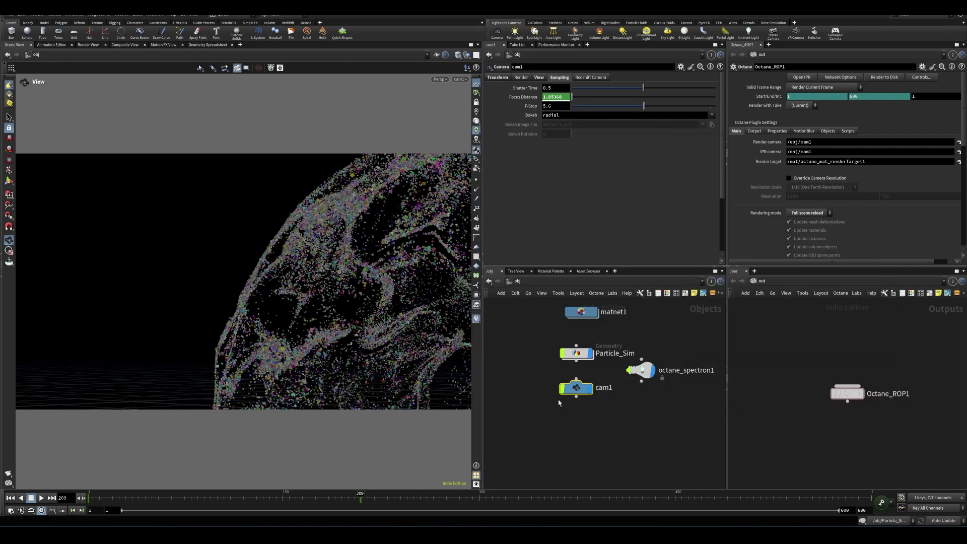
left_click(476, 86)
left_click(586, 426)
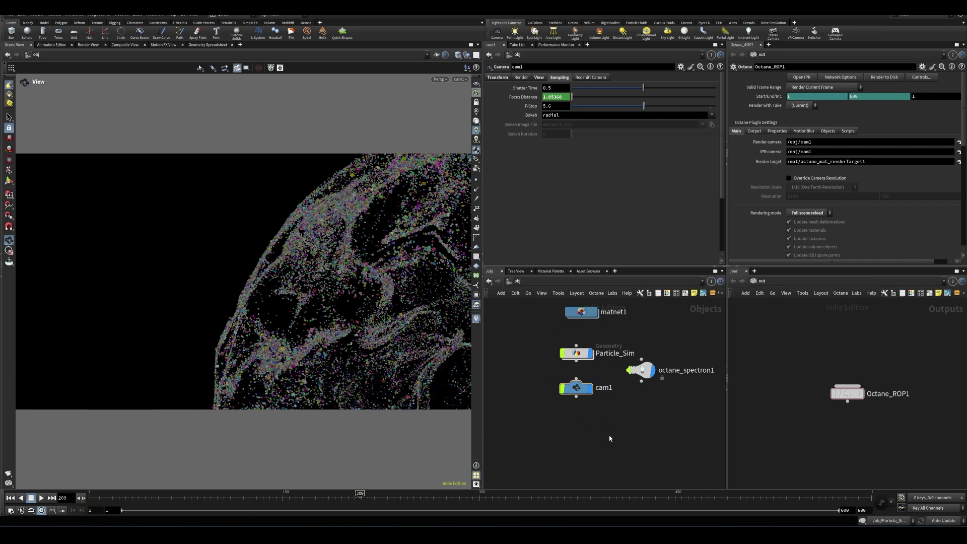
Add a null object to the object network beside Particle_Sim
key("Tab")
type("null")
key("Return")
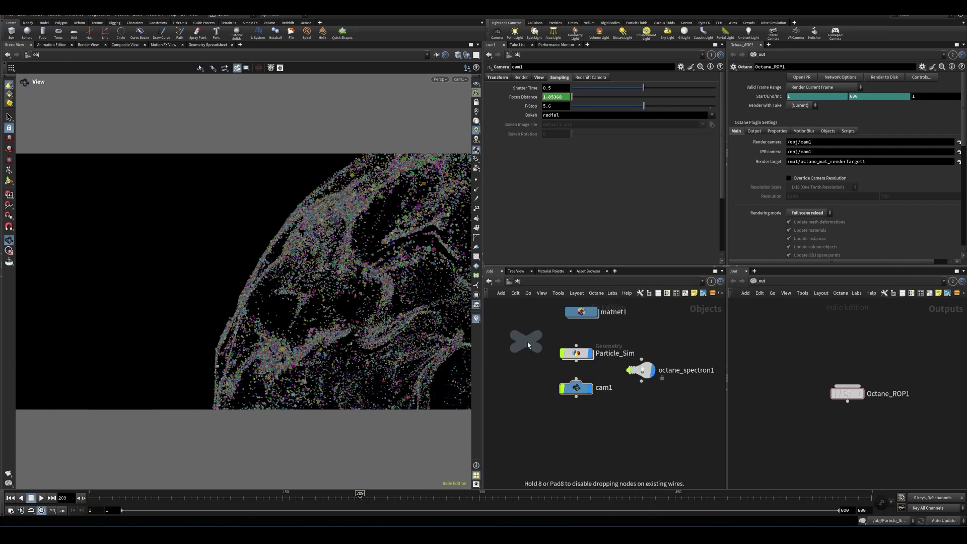
left_click(528, 345)
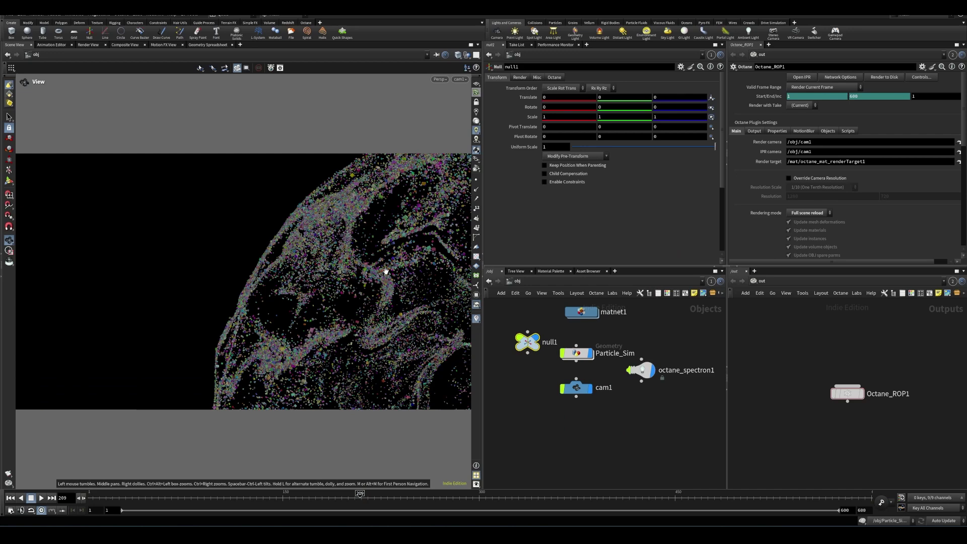
Position null1 on the particle sphere's outer edge and refine it through cam1 to about X -0.0087, Y 0.222, Z 0.586
right_click_drag(392, 292, 337, 364)
left_click_drag(338, 364, 403, 300)
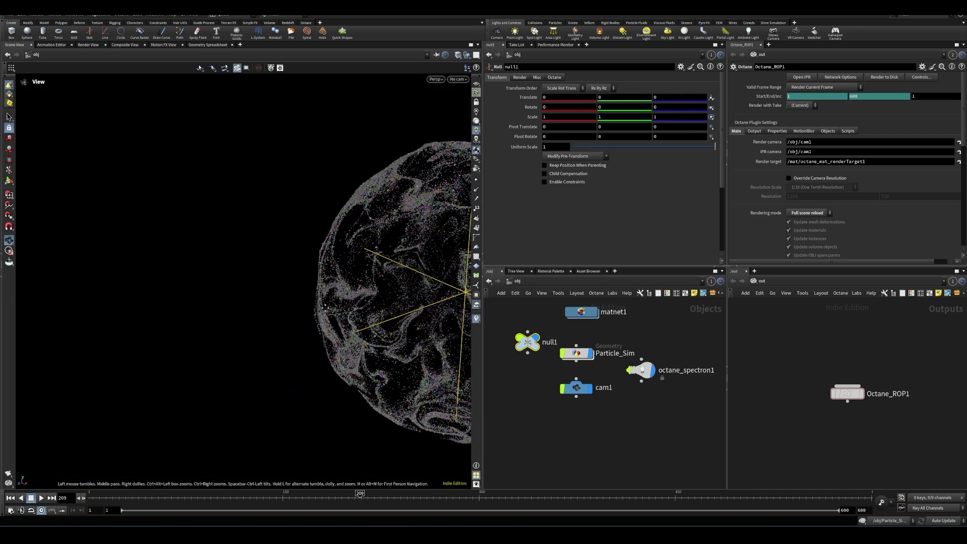
middle_click_drag(387, 242, 286, 238)
key("Return")
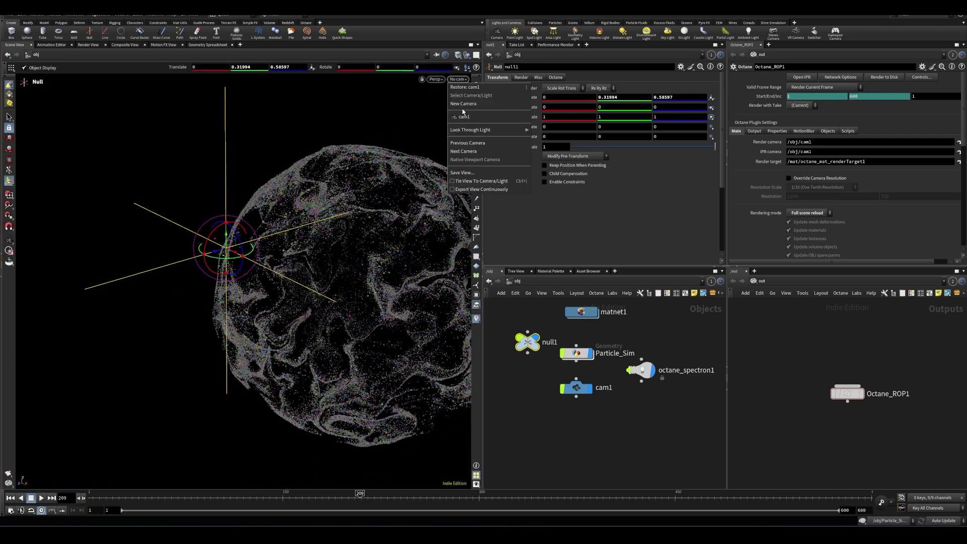
left_click(464, 117)
left_click_drag(249, 189, 277, 280)
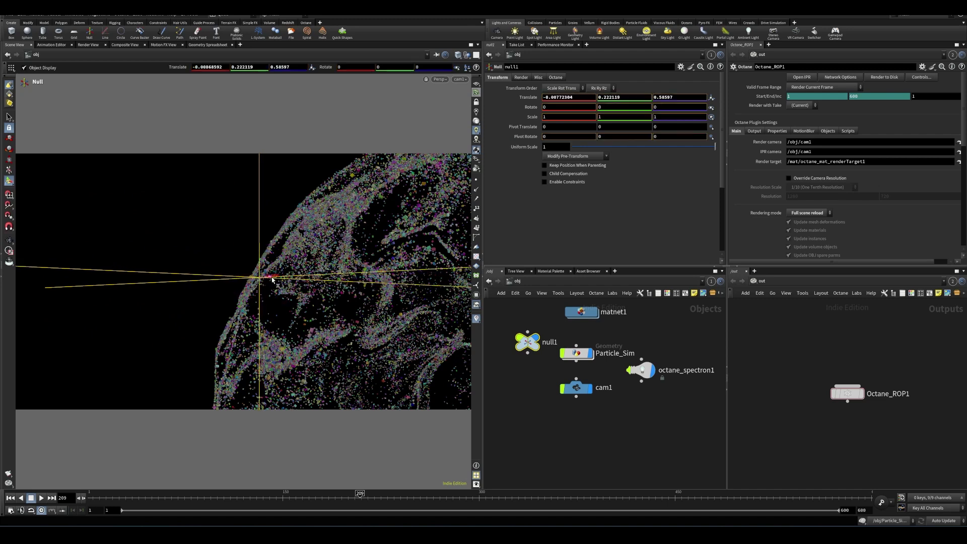
Add a Look At constraint making cam1 aim at null1 without a look-up object, and save the scene
left_click(576, 388)
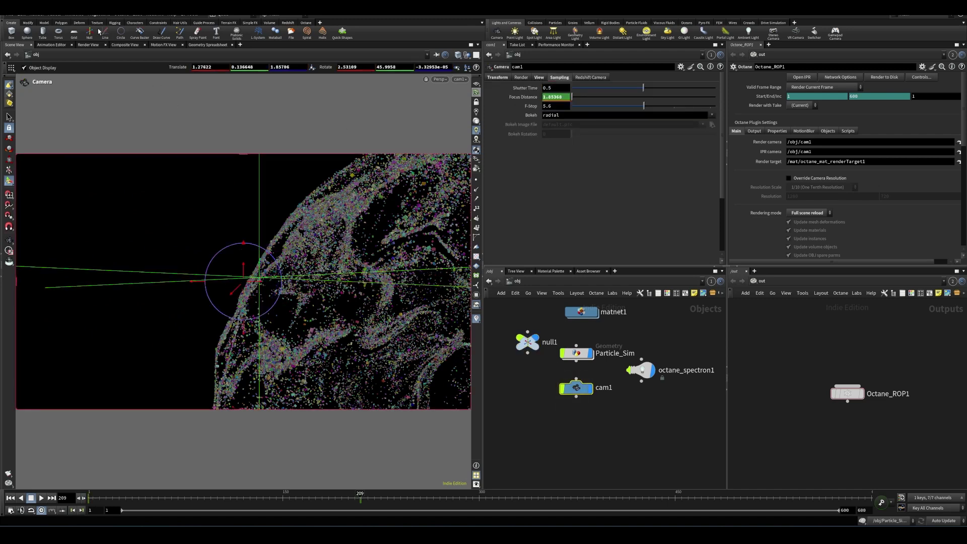
left_click(159, 22)
key("ctrl+s")
left_click(49, 33)
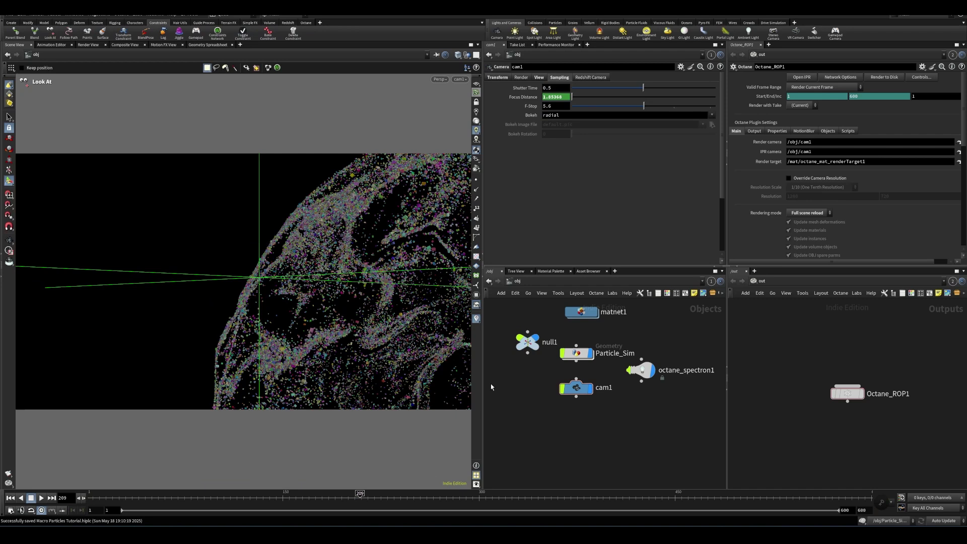
left_click(527, 342)
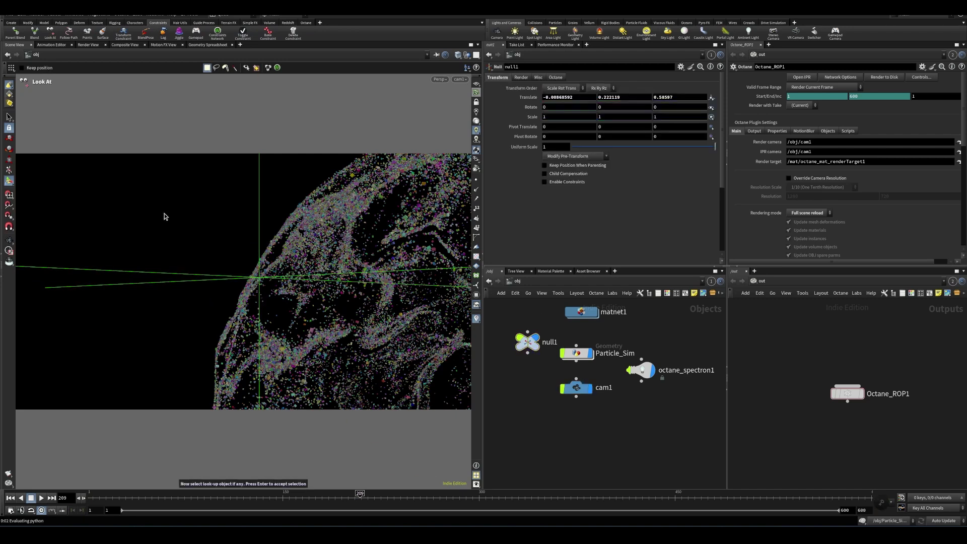
key("Return")
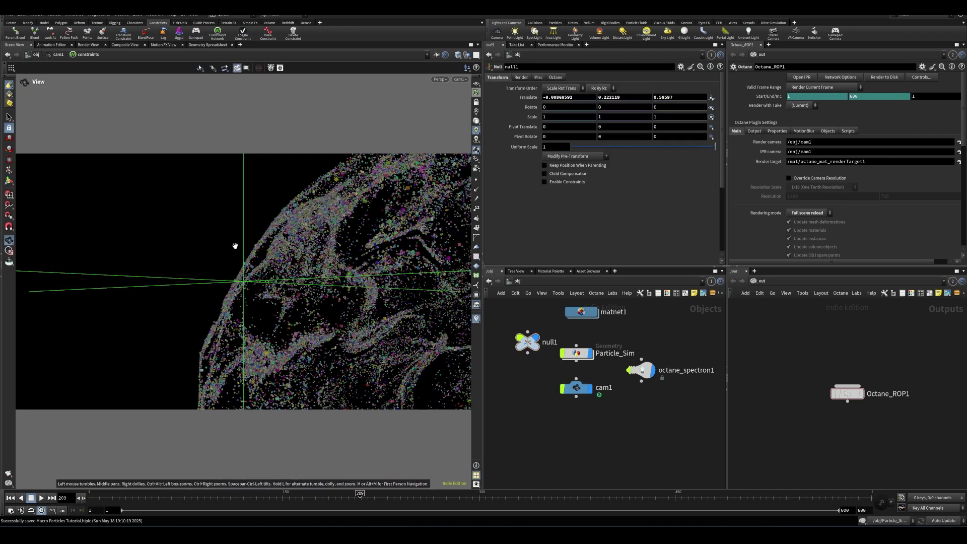
Adjust cam1's transform to an X translation of 1.07622 and an X rotation of 2.53109
left_click(576, 387)
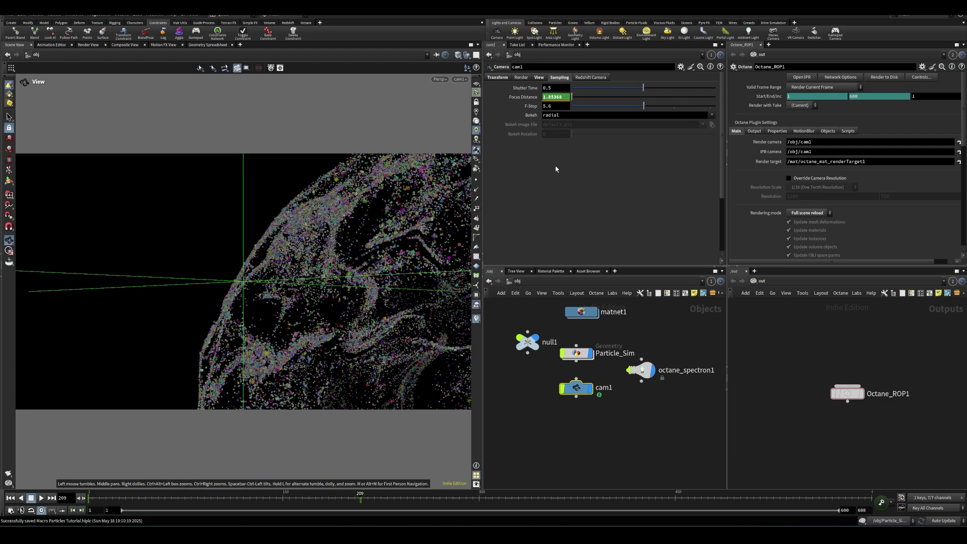
left_click(499, 78)
middle_click_drag(565, 101, 611, 103)
middle_click(659, 97)
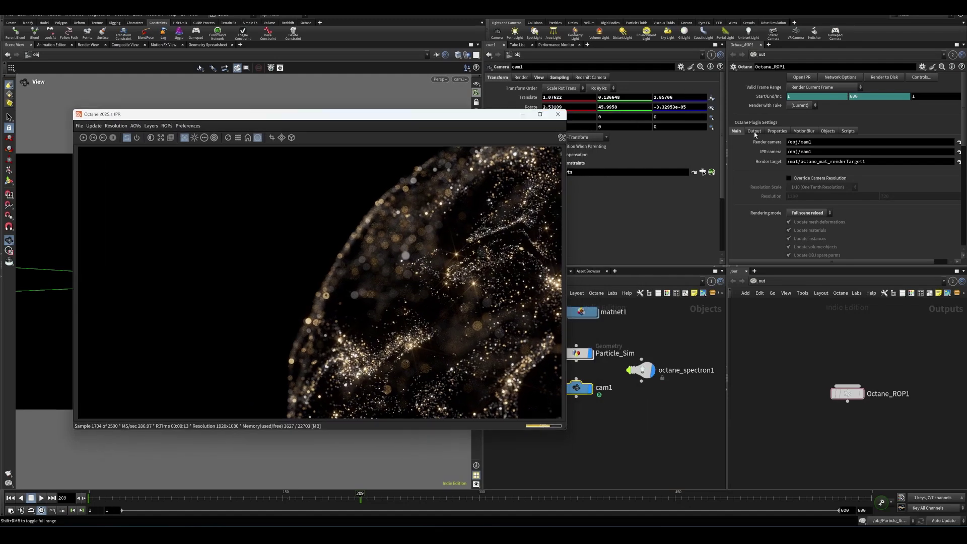
Review Octane_ROP1's main render settings and its valid frame range options, including Render Frame Range
scroll(796, 175, "down", 2)
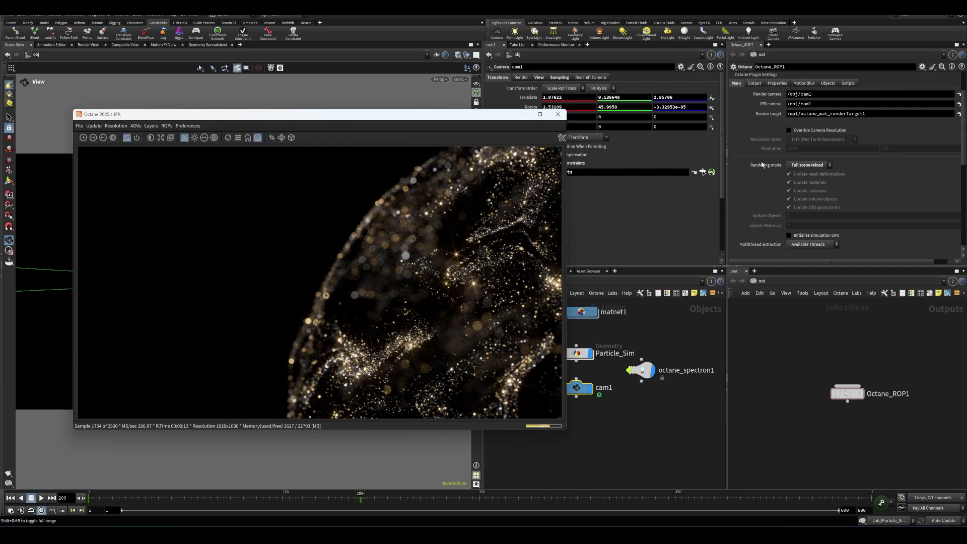
scroll(764, 165, "up", 2)
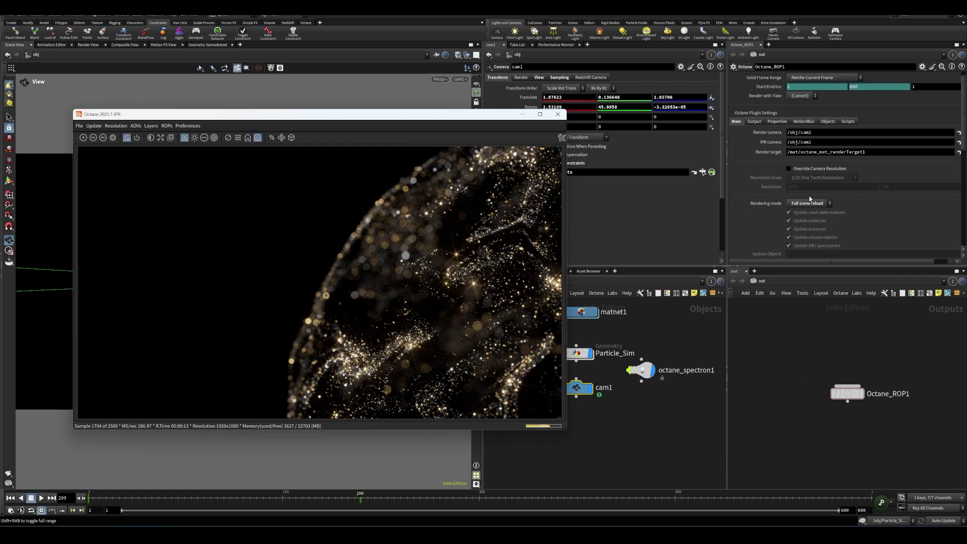
scroll(832, 202, "up", 1)
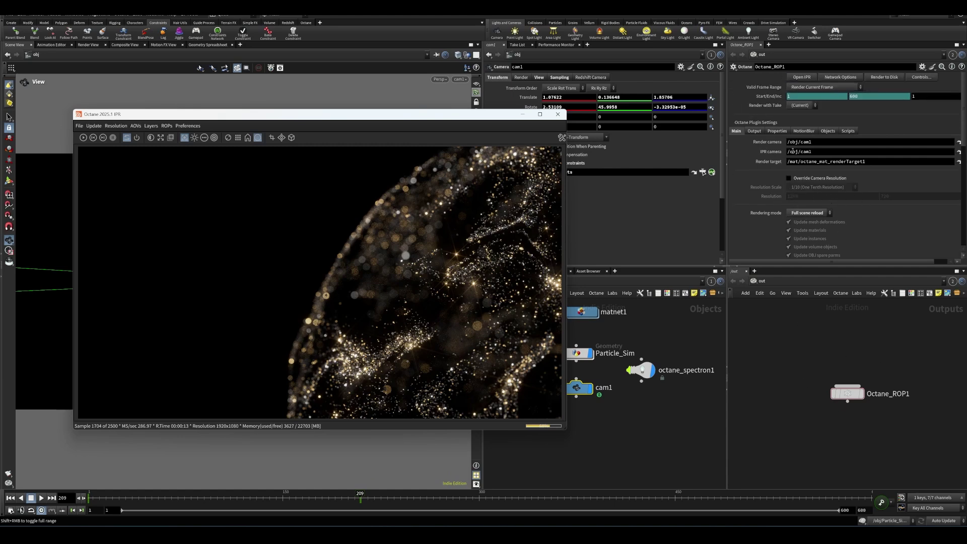
left_click(826, 88)
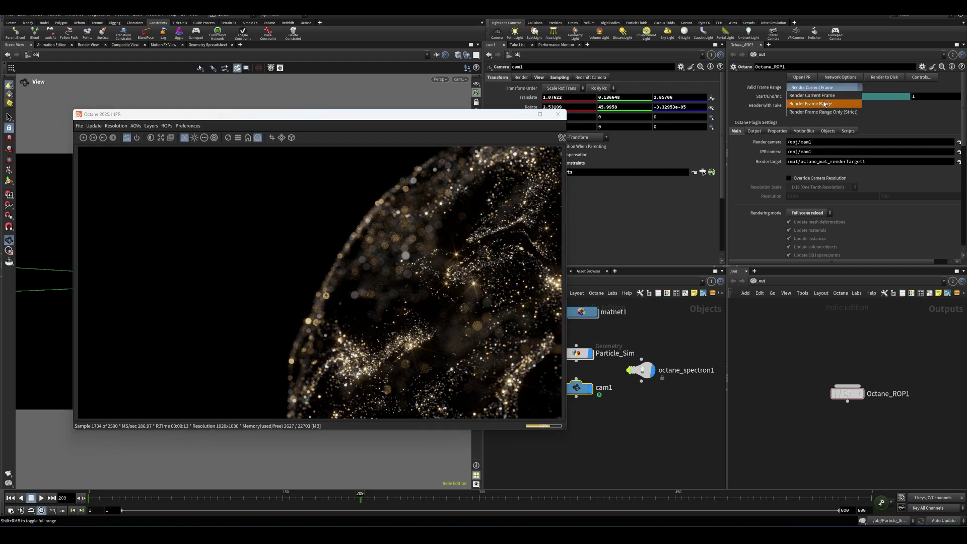
left_click(822, 103)
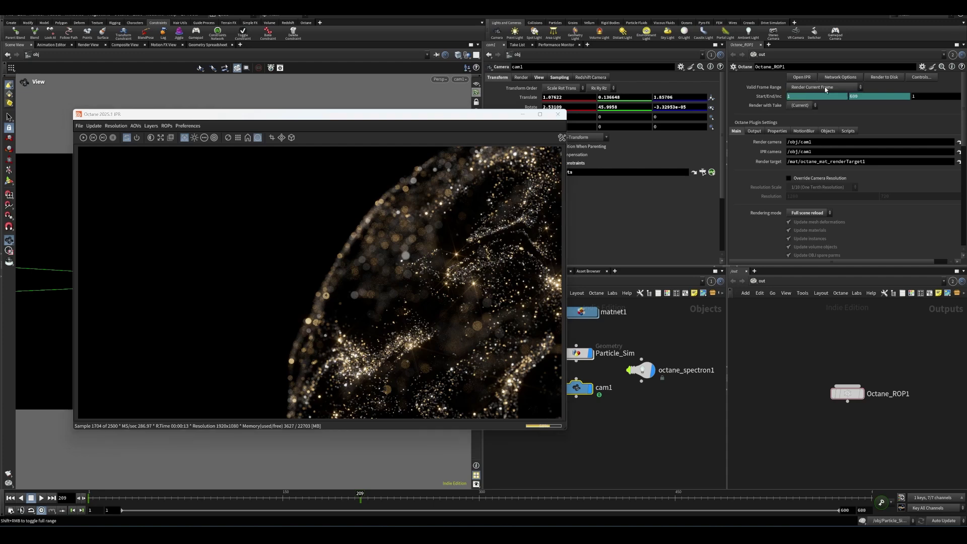
Review Octane_ROP1's output settings down to the image file path and EXR format, and save the scene
left_click(761, 131)
scroll(799, 176, "down", 5)
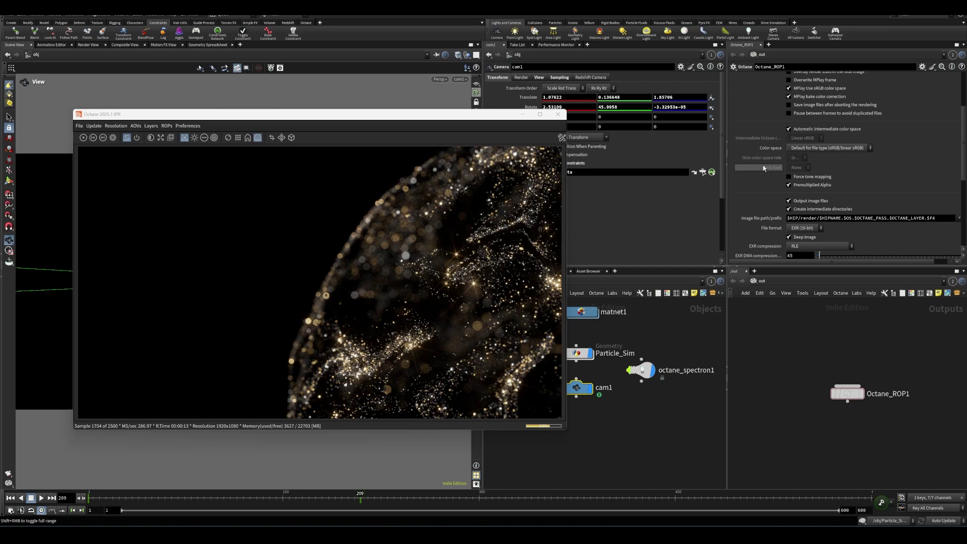
scroll(766, 156, "up", 5)
scroll(789, 155, "down", 3)
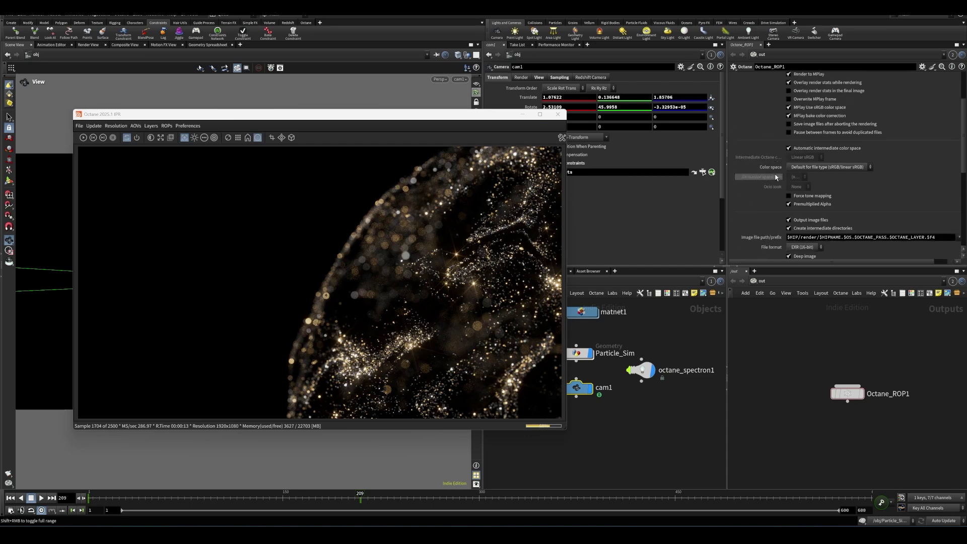
scroll(817, 175, "down", 3)
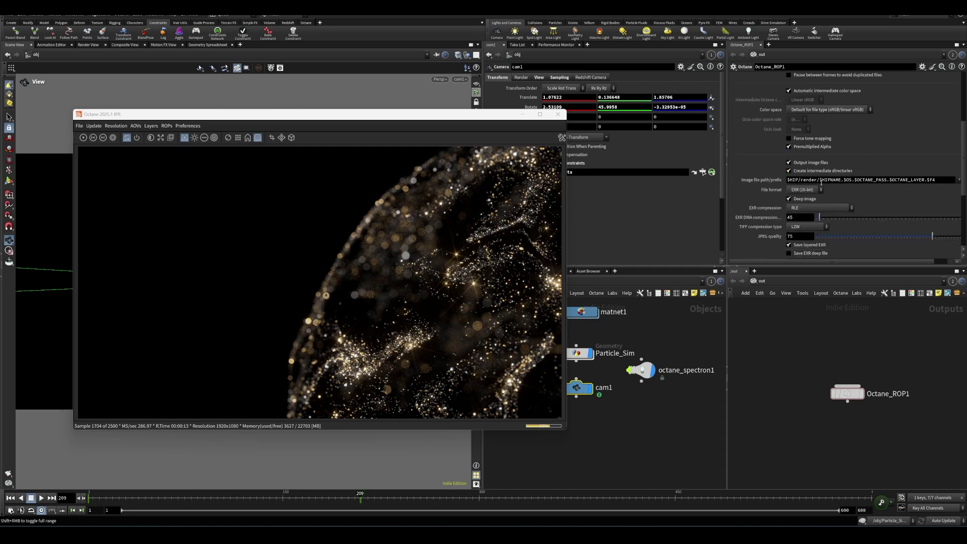
key("ctrl+s")
Examine Octane_ROP1's EXR compression, MPlay, color space and force tone mapping output options
scroll(779, 200, "down", 3)
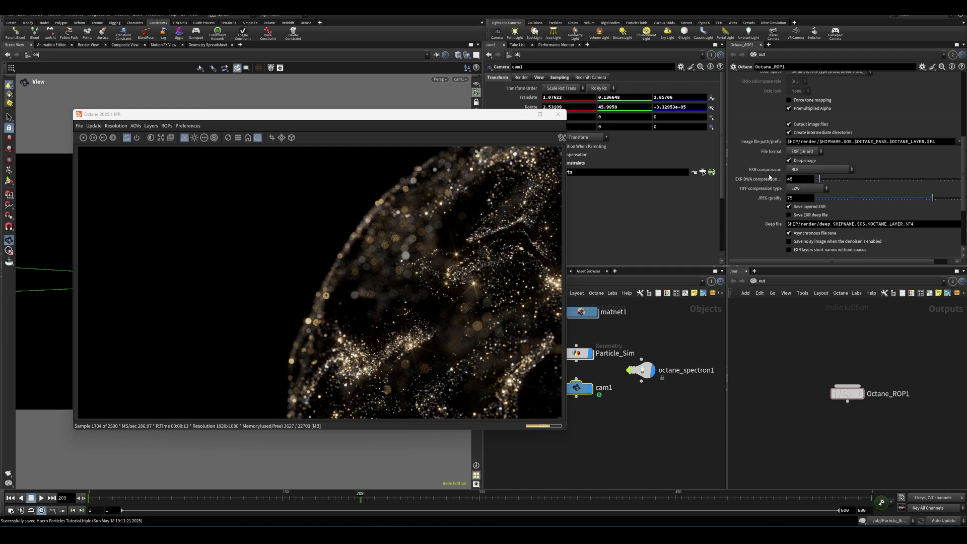
scroll(860, 116, "up", 6)
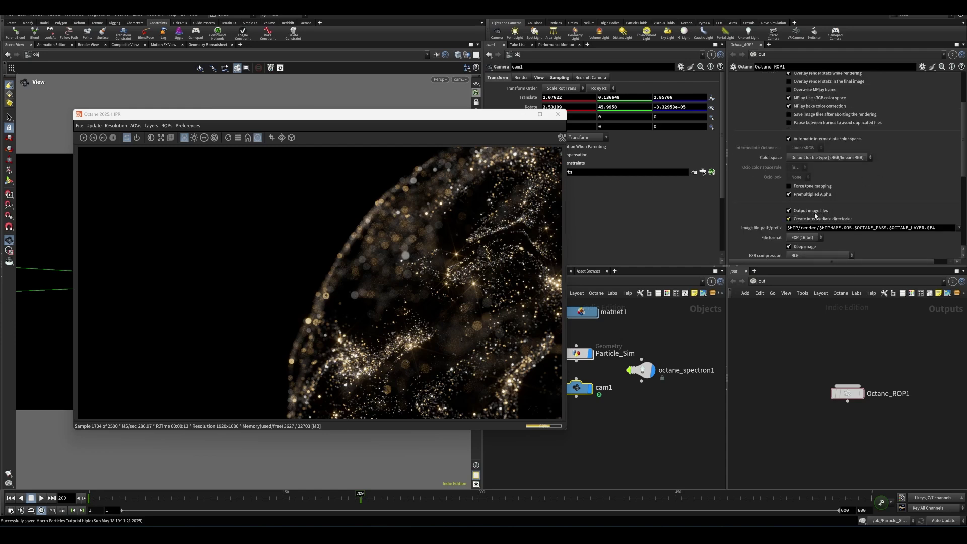
scroll(847, 186, "up", 3)
scroll(848, 176, "up", 2)
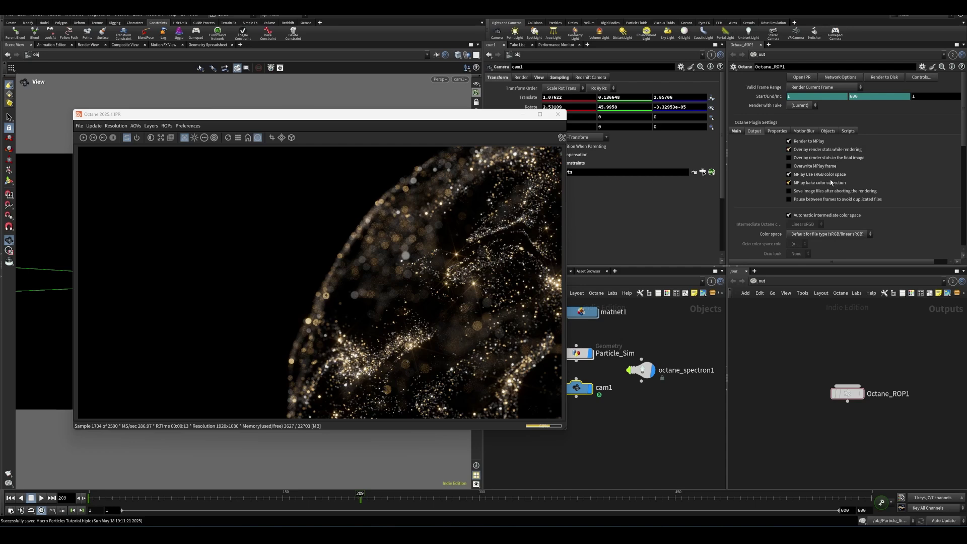
scroll(830, 180, "down", 3)
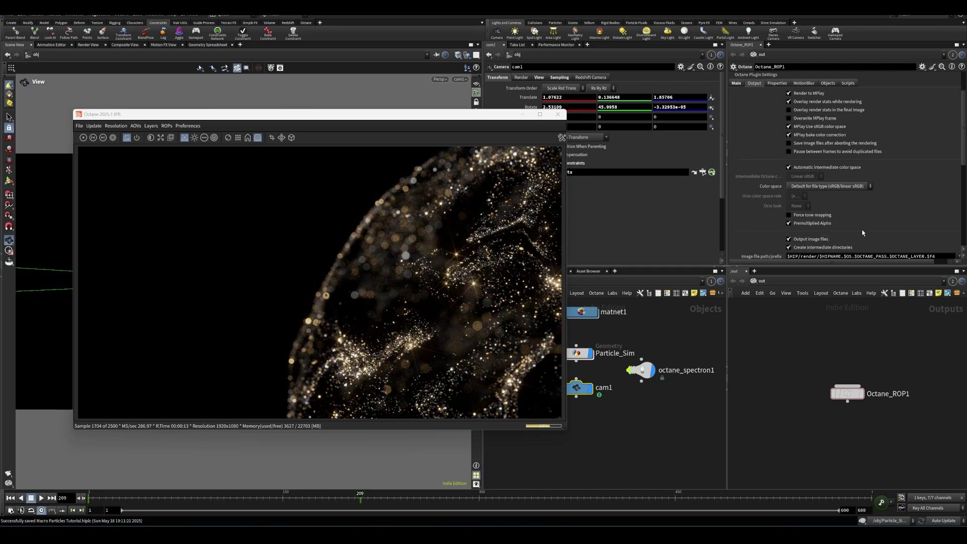
left_click(807, 216)
scroll(806, 202, "down", 3)
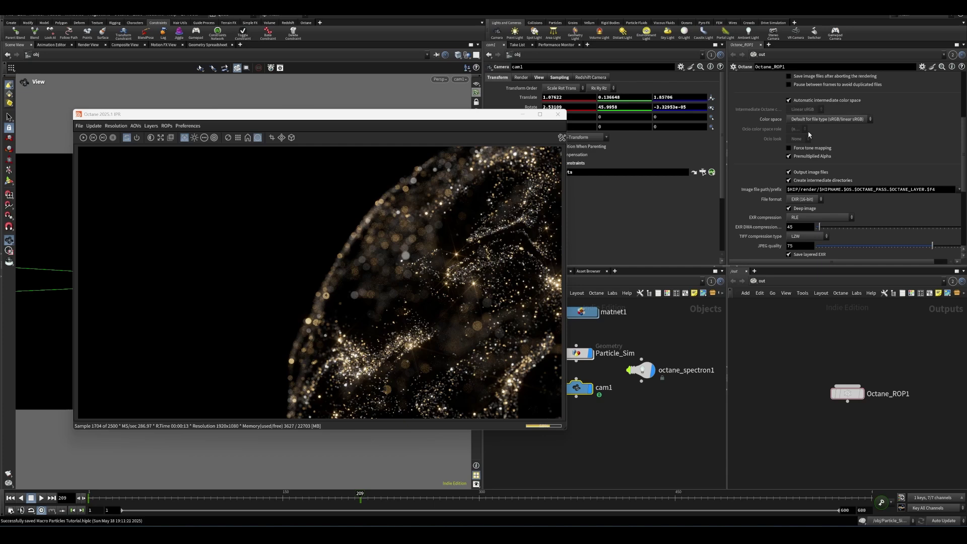
left_click(810, 119)
left_click(800, 119)
scroll(783, 190, "up", 1)
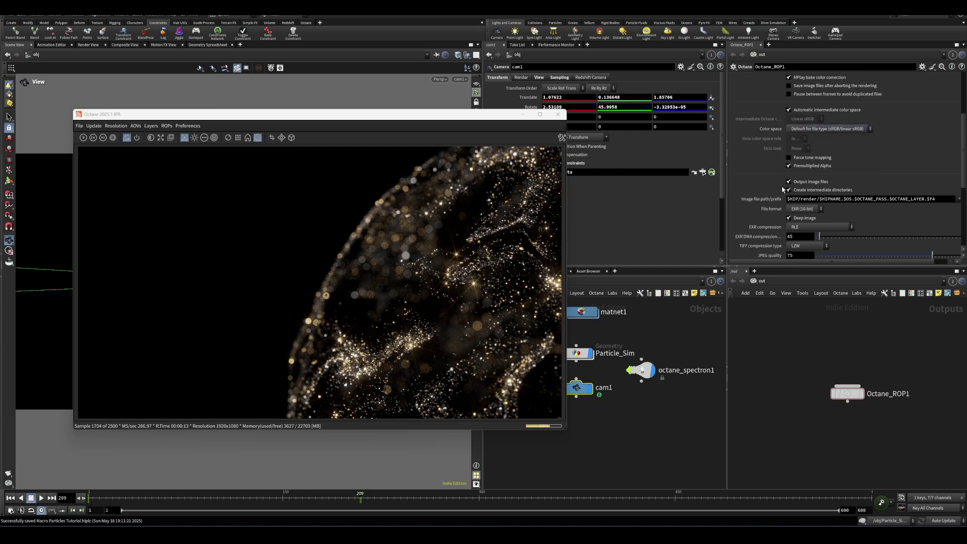
scroll(783, 190, "up", 3)
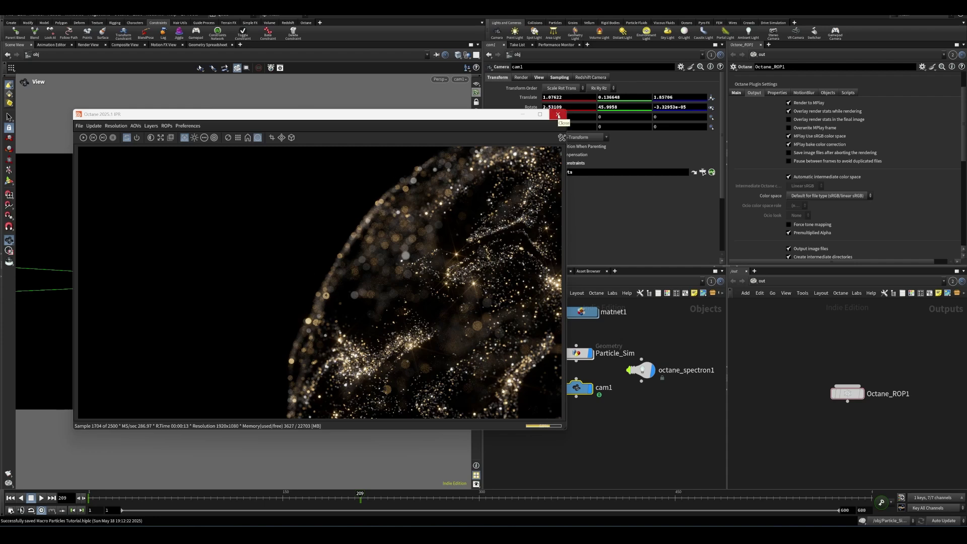
left_click(558, 116)
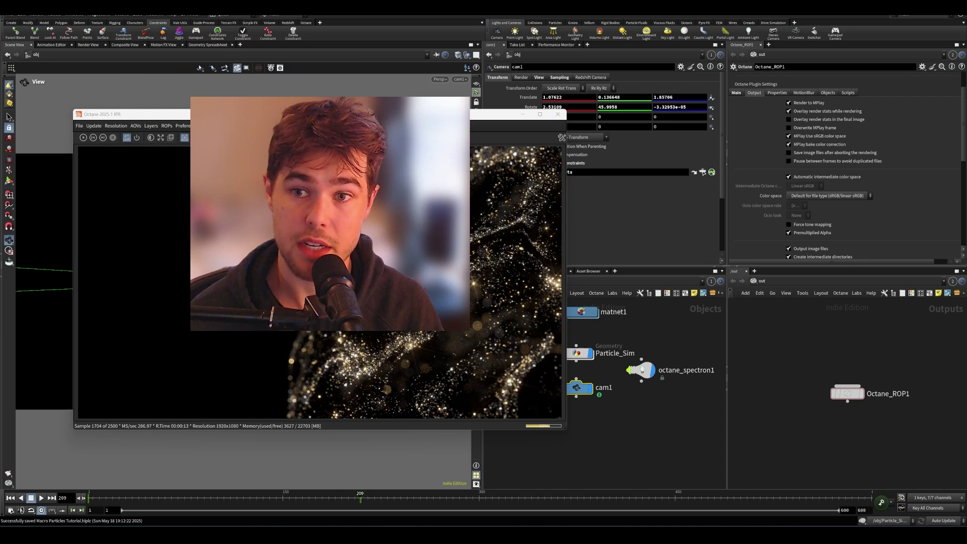